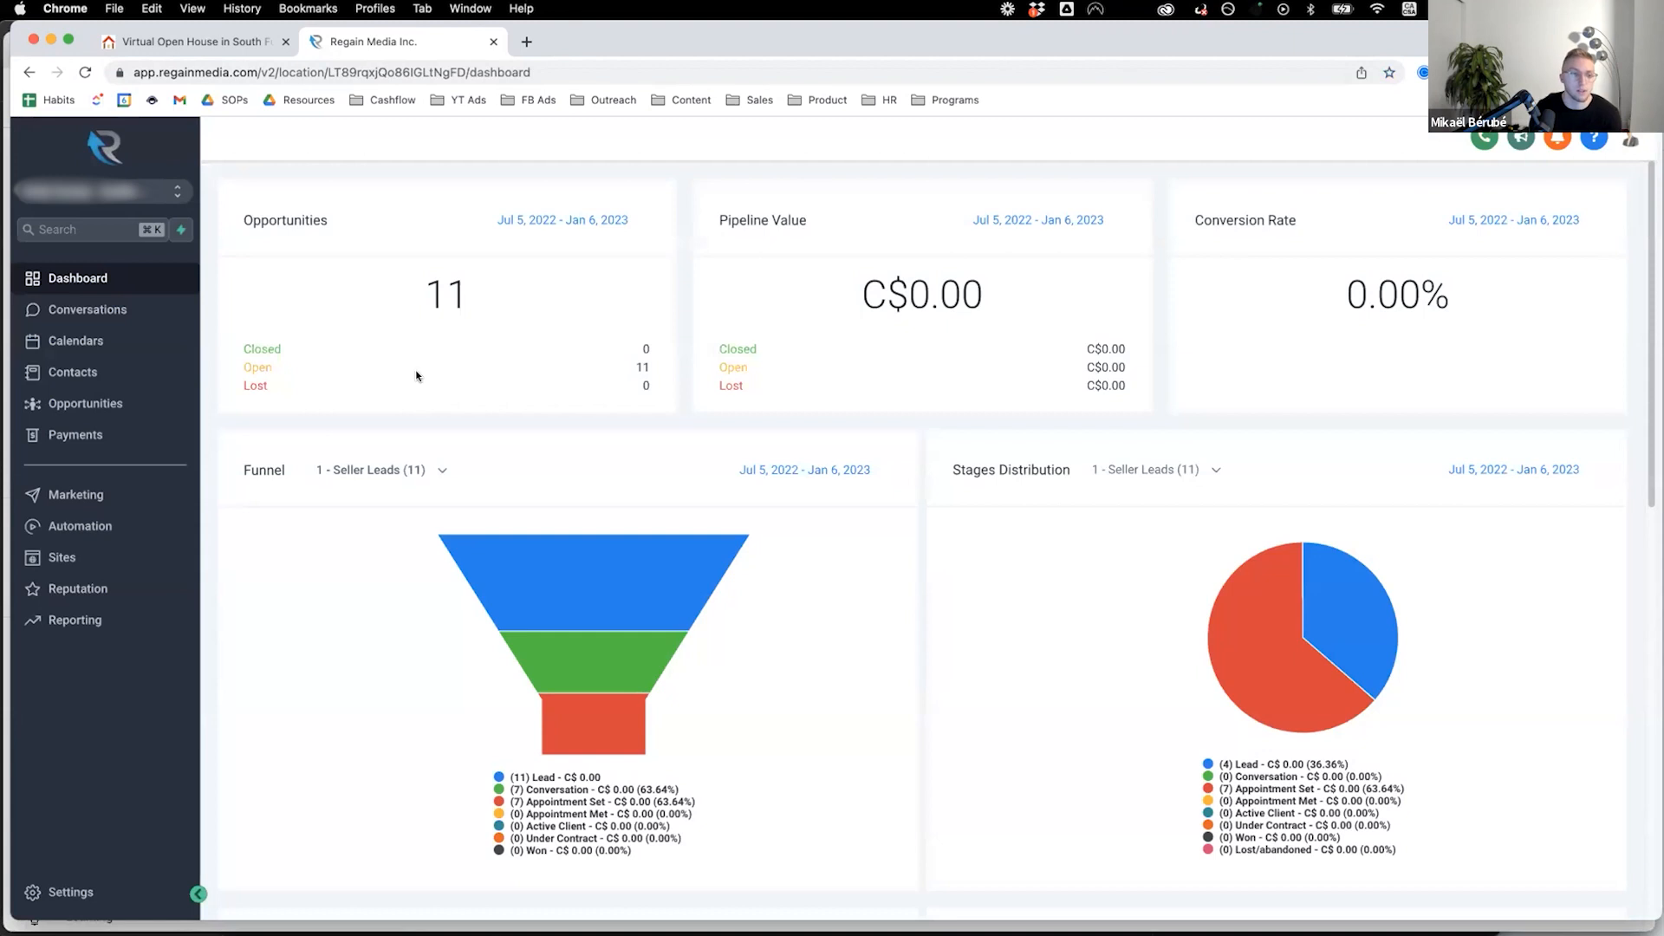
Open the Free Sellers Guide | Basic Form & Detailed Survey | Evergreen funnel in the Sellers folder and preview its Optin Page variation.
left_click(108, 561)
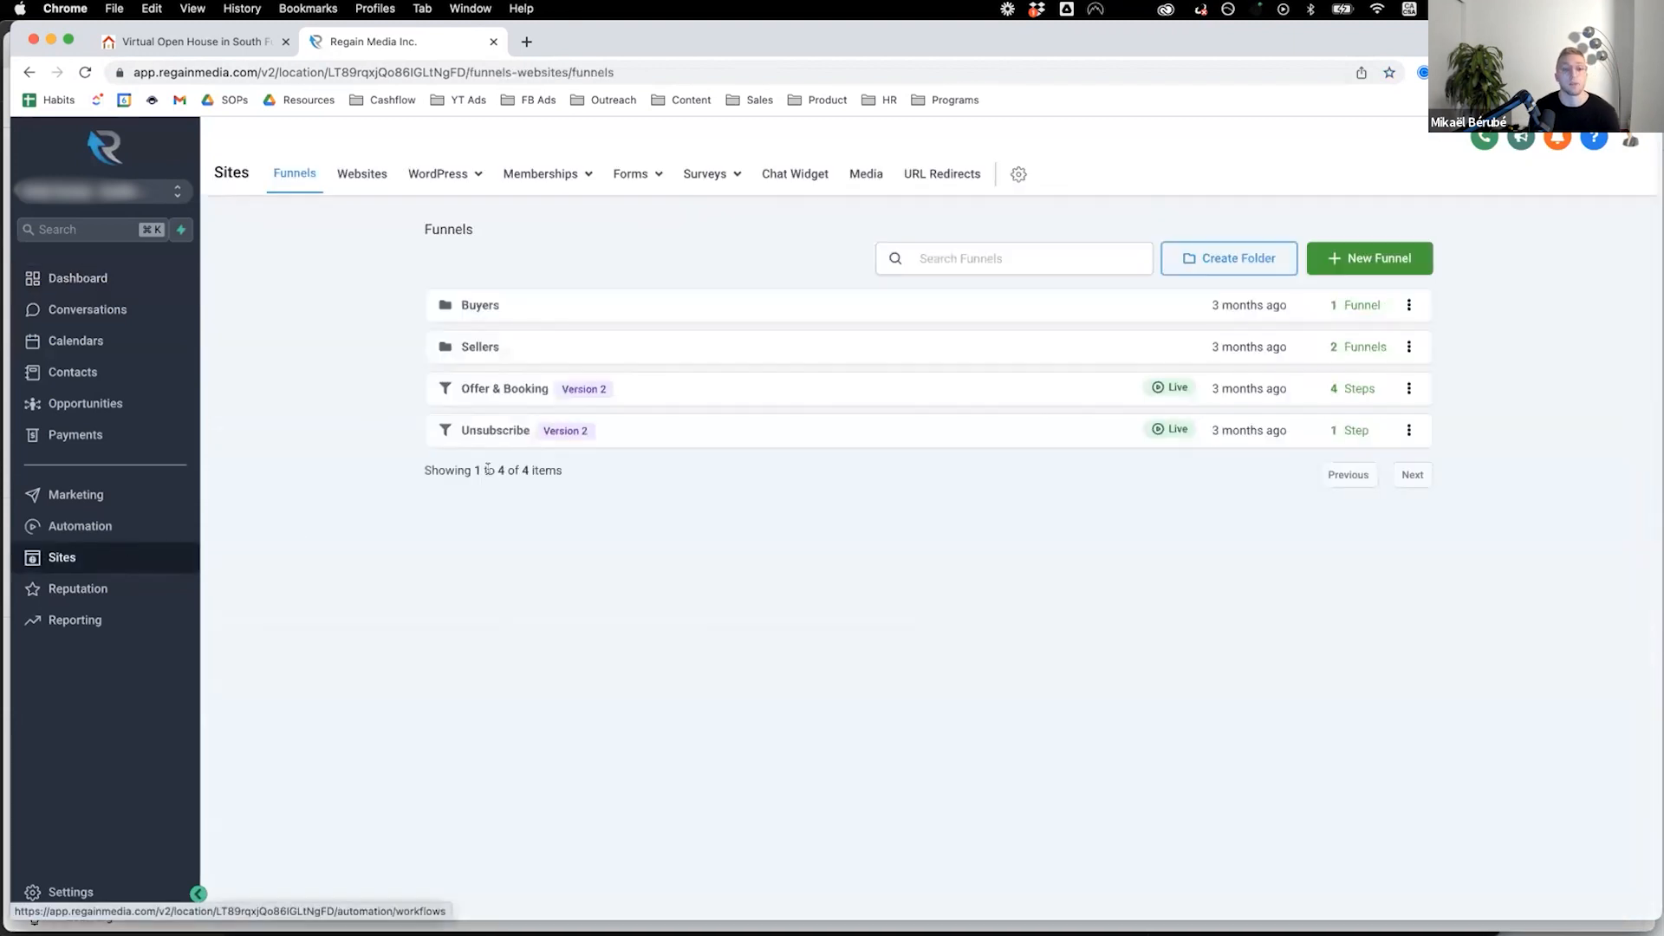
left_click(475, 347)
left_click(520, 299)
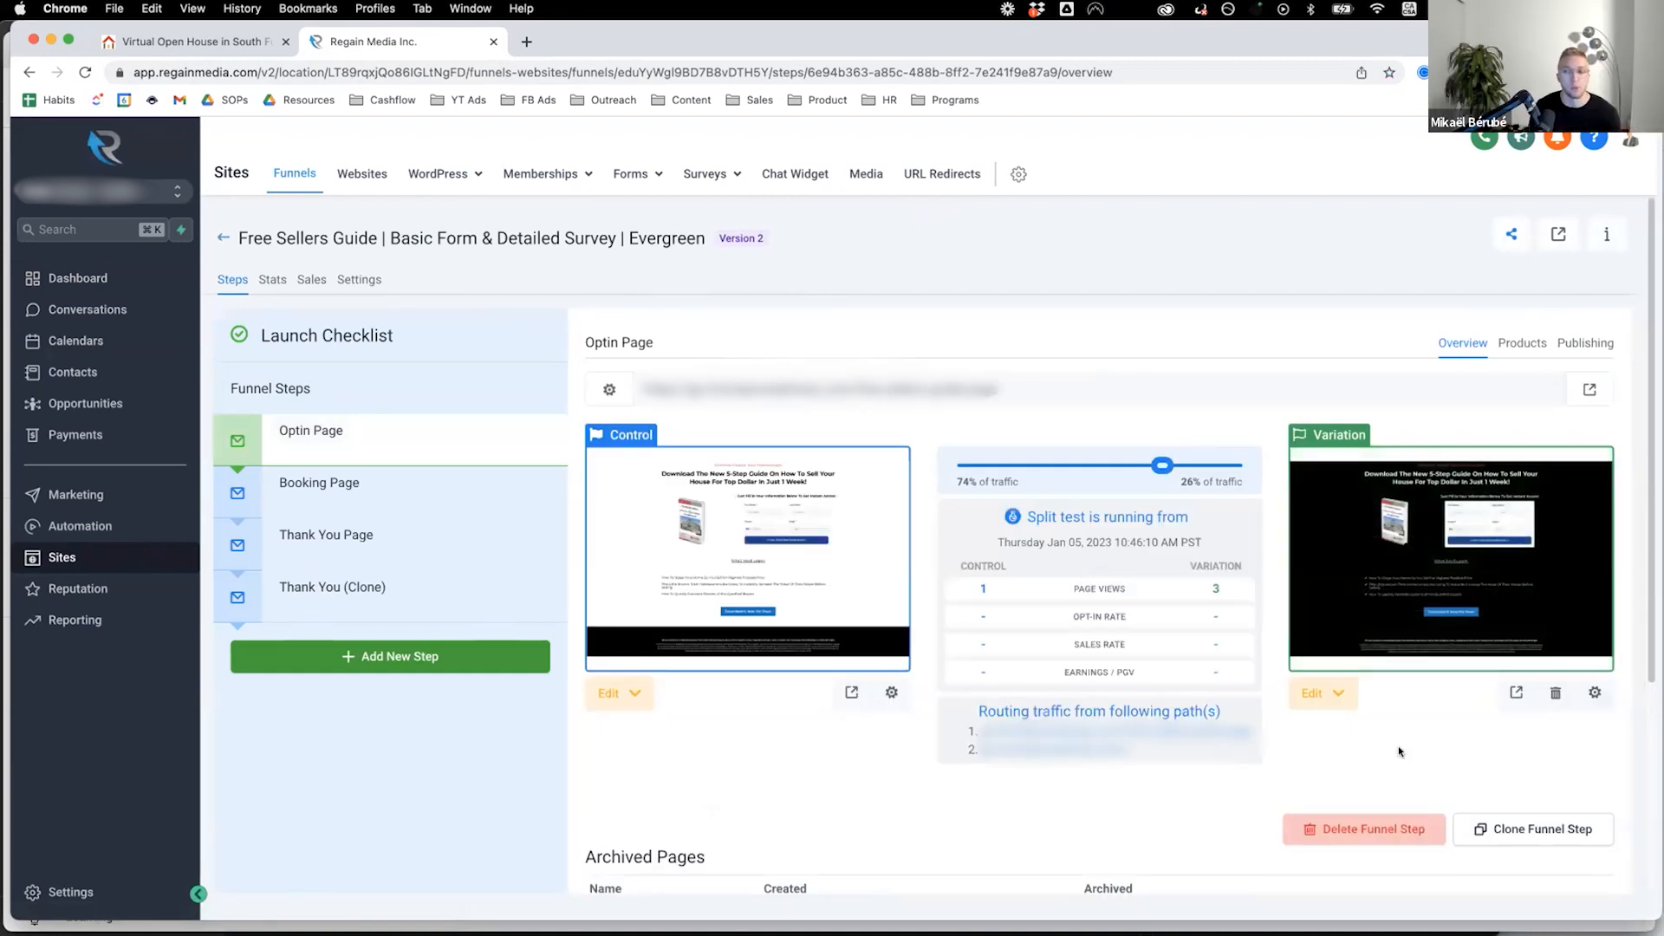
left_click(1514, 693)
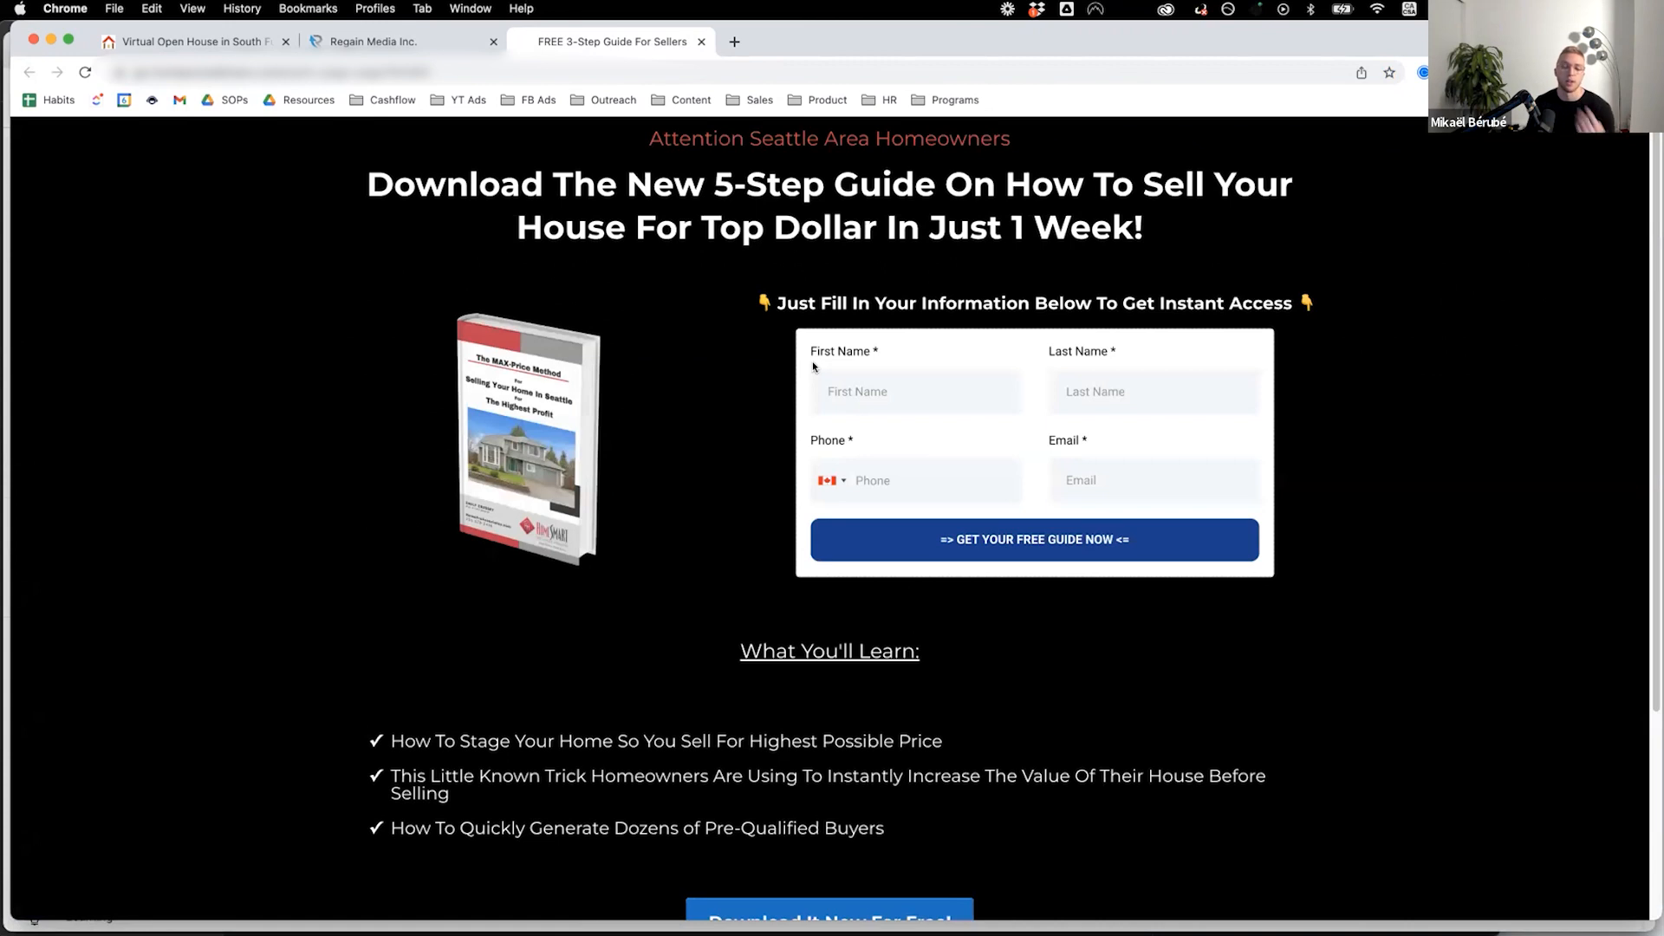
Examine the opt-in page's form fields, headline and remaining content.
left_click_drag(817, 354, 1119, 357)
left_click_drag(1050, 439, 1125, 448)
left_click(1124, 455)
left_click(1118, 212)
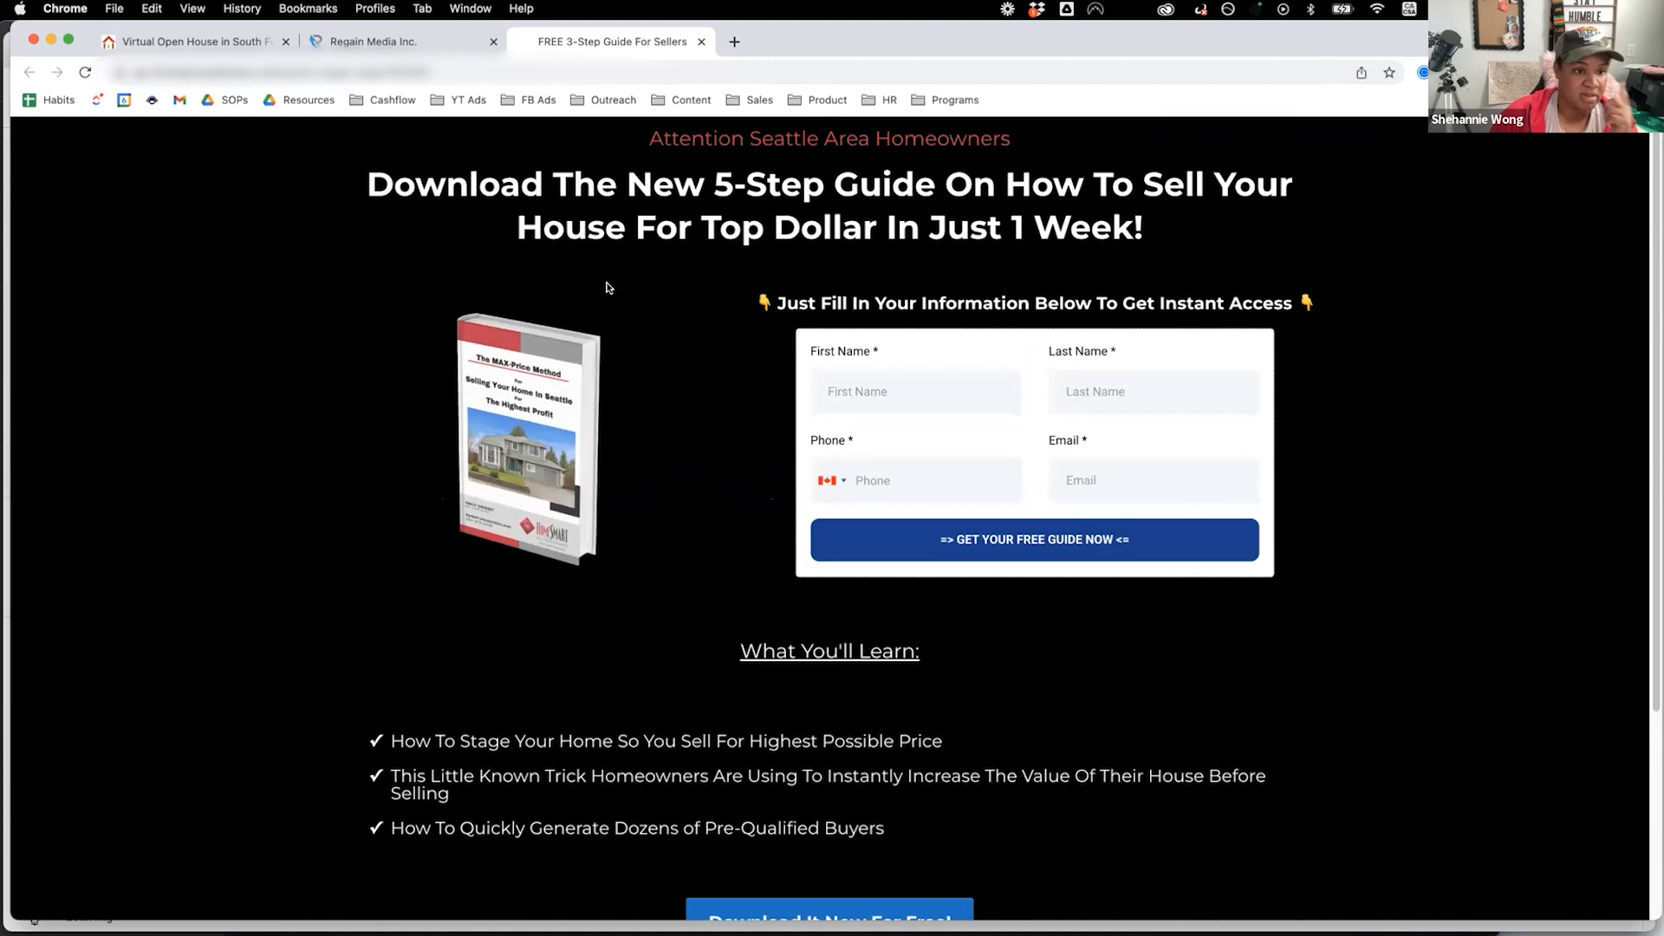
scroll(611, 295, "down", 1)
scroll(607, 299, "down", 5)
scroll(607, 304, "up", 6)
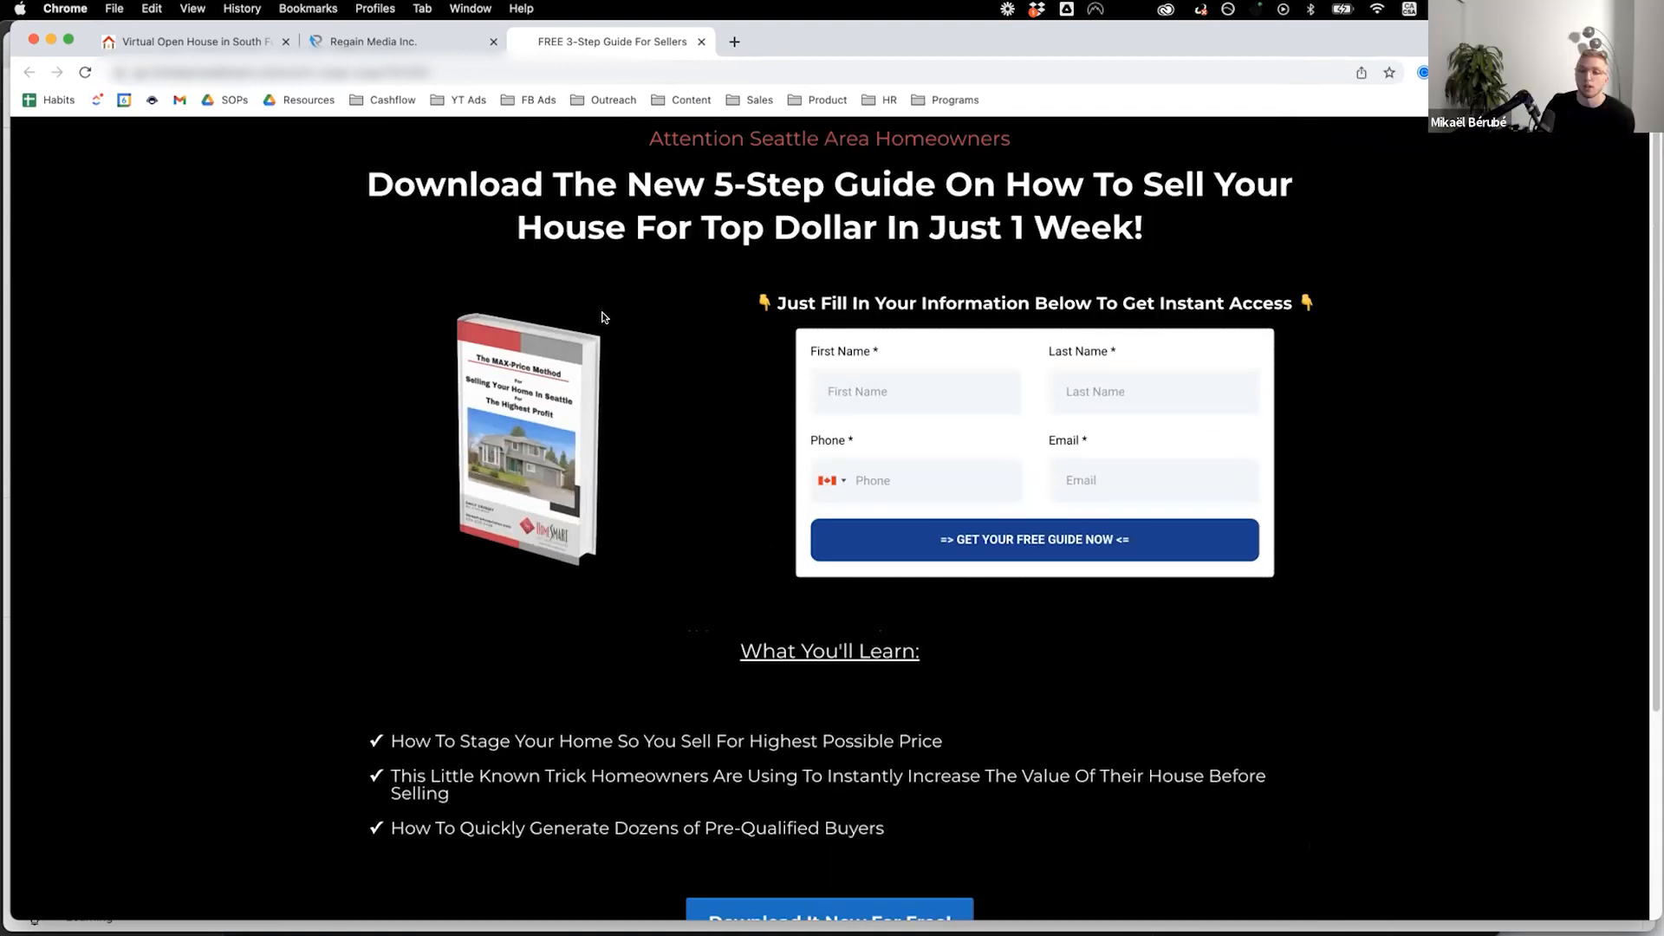
left_click_drag(403, 188, 1163, 231)
left_click(630, 234)
scroll(594, 281, "down", 1)
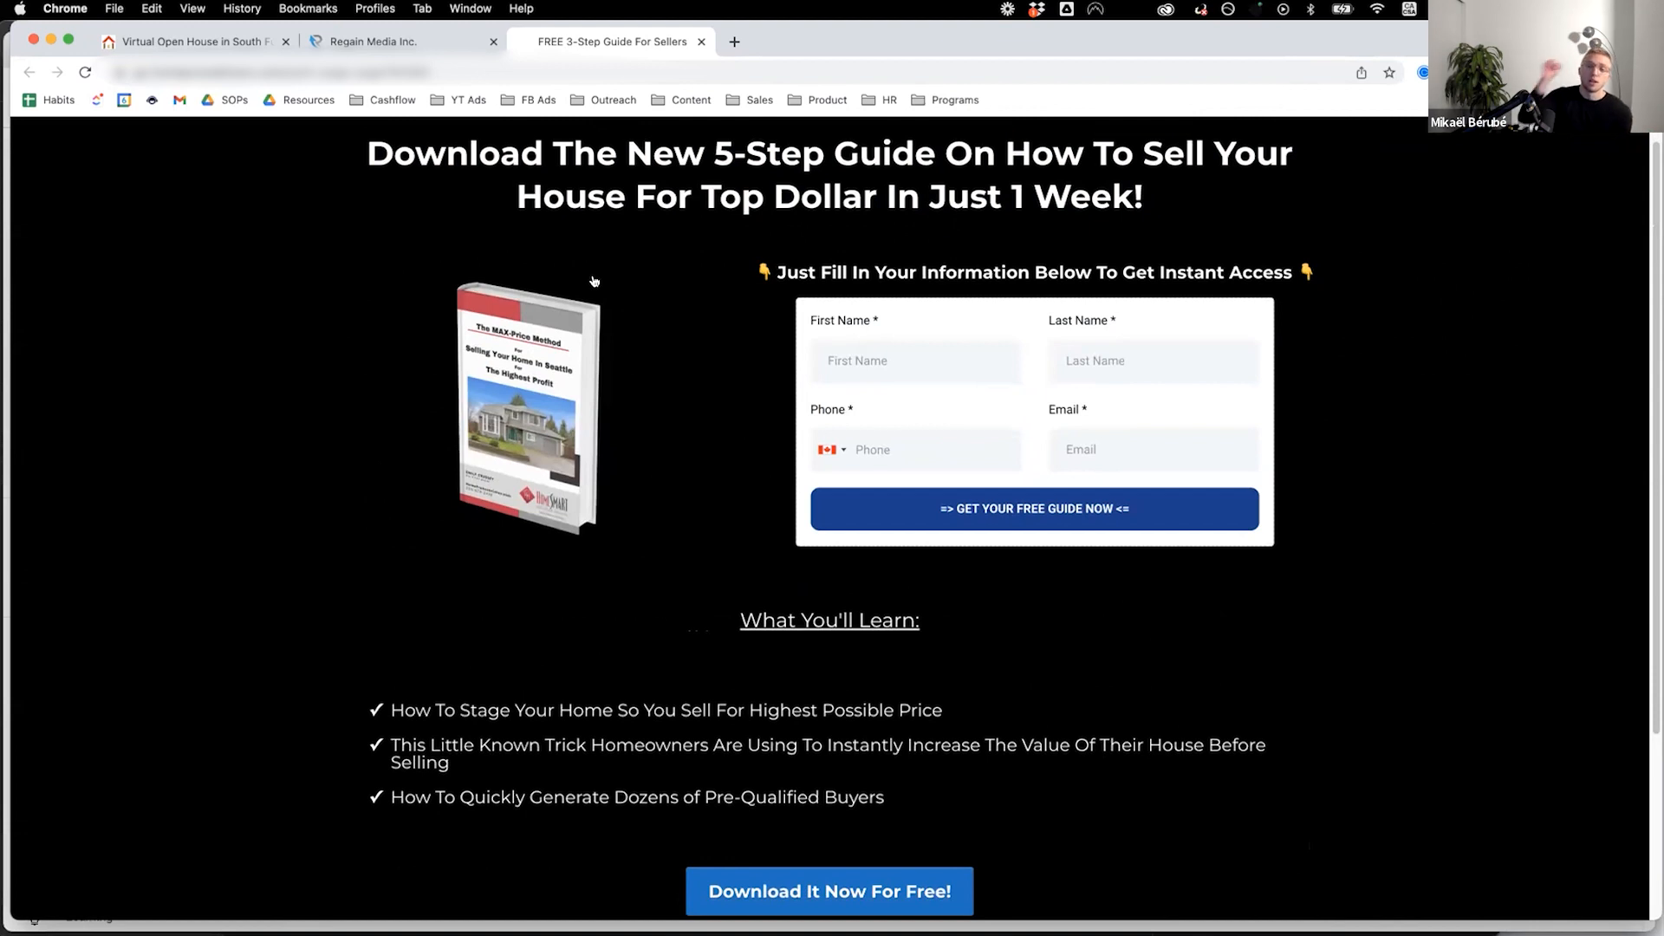
scroll(320, 606, "down", 7)
scroll(322, 520, "up", 8)
Return to the CRM and open the Sellers | New Lead | Basic Form workflow from the Incoming Lead automation folder.
left_click(361, 43)
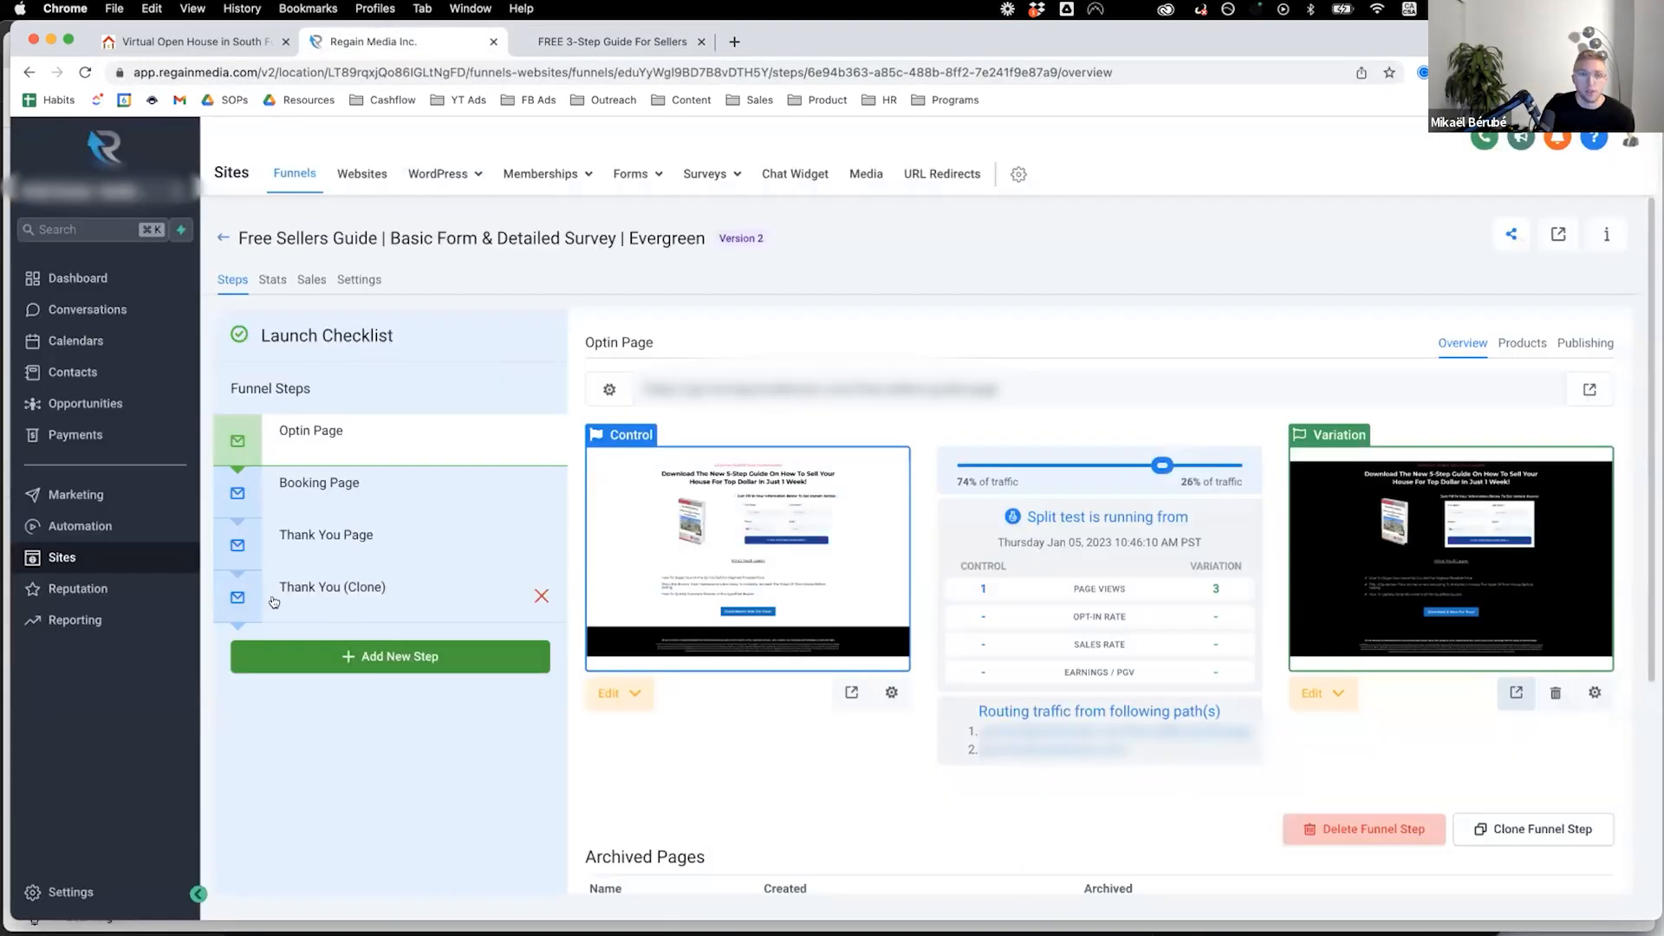
left_click(86, 526)
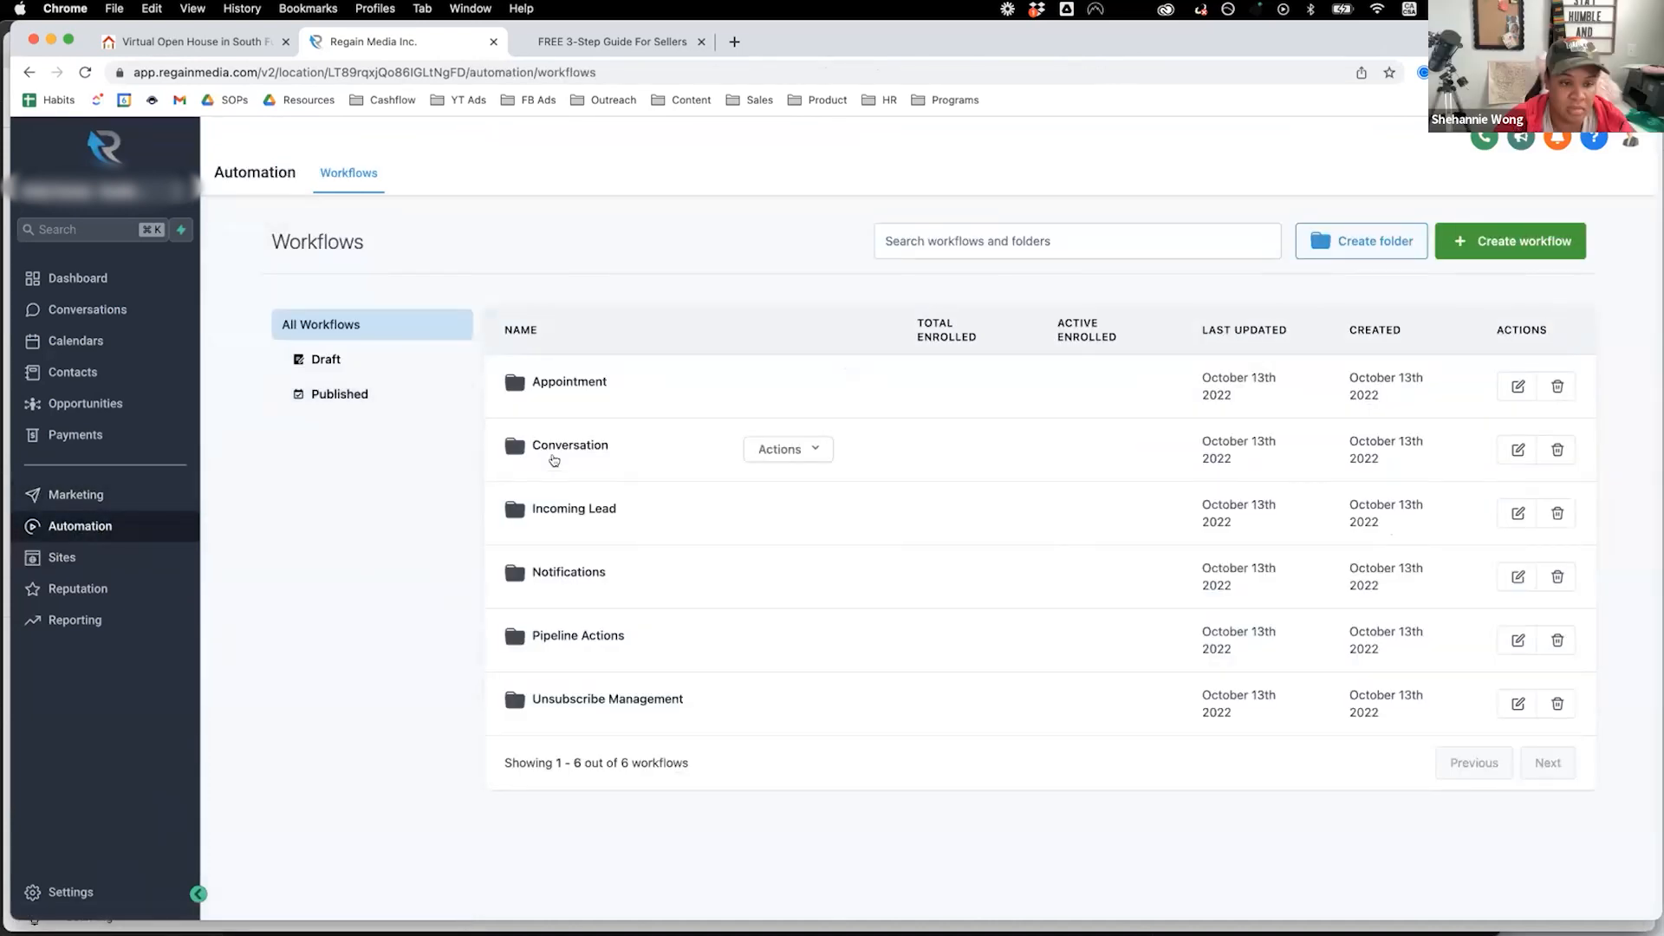
left_click(583, 510)
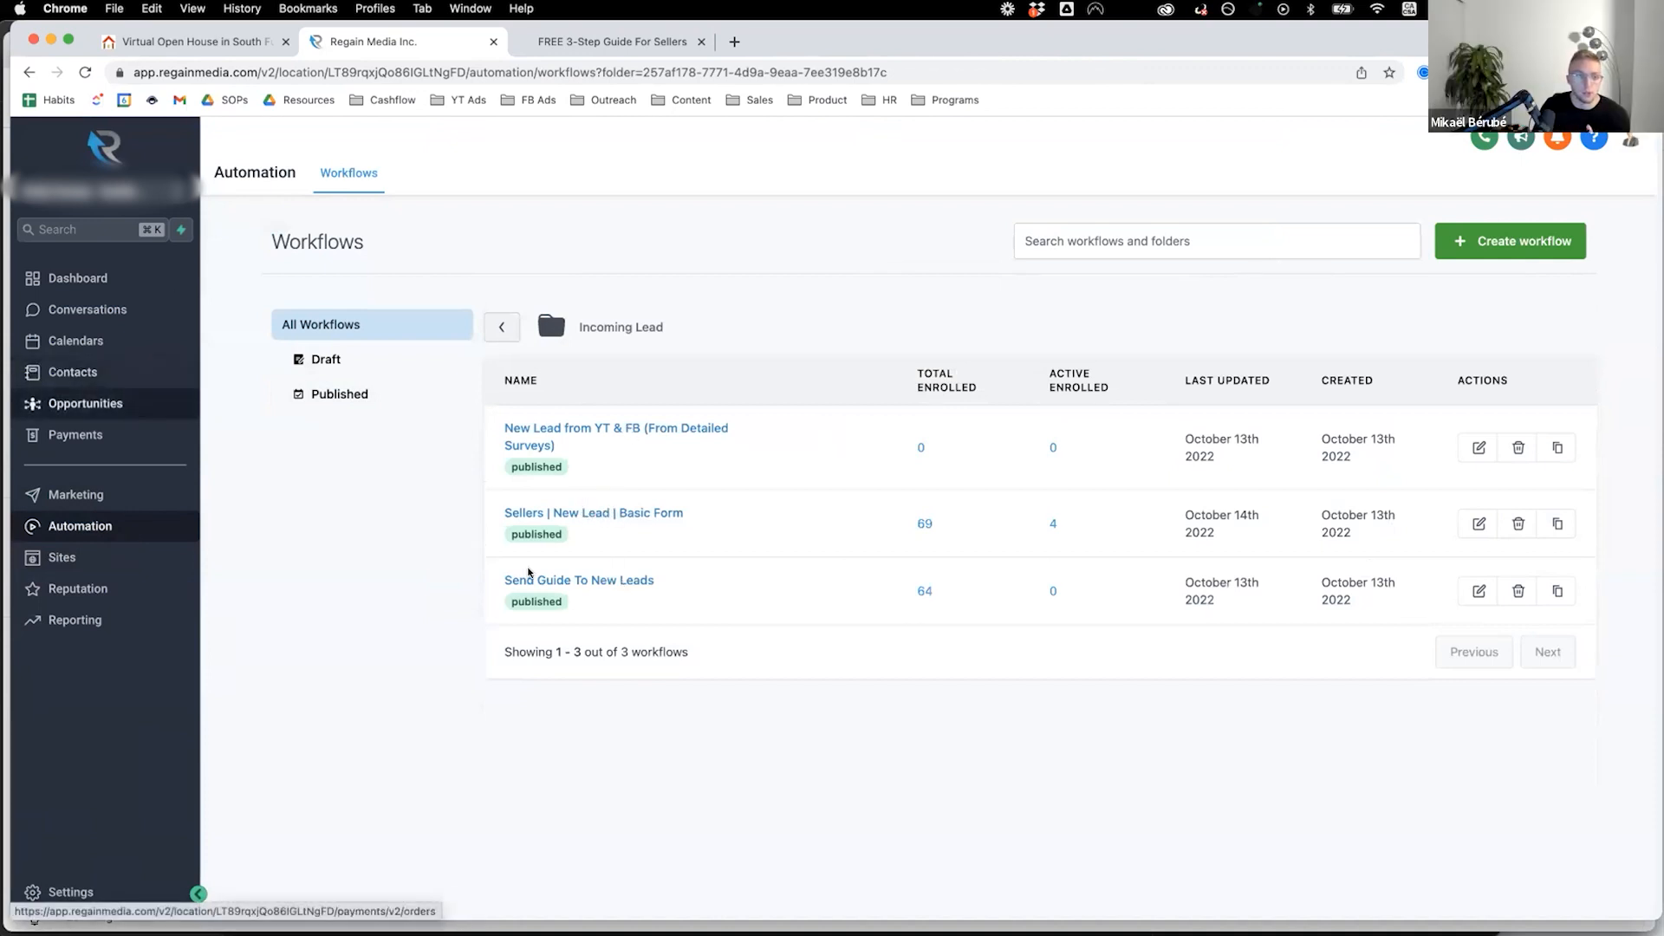
left_click(597, 517)
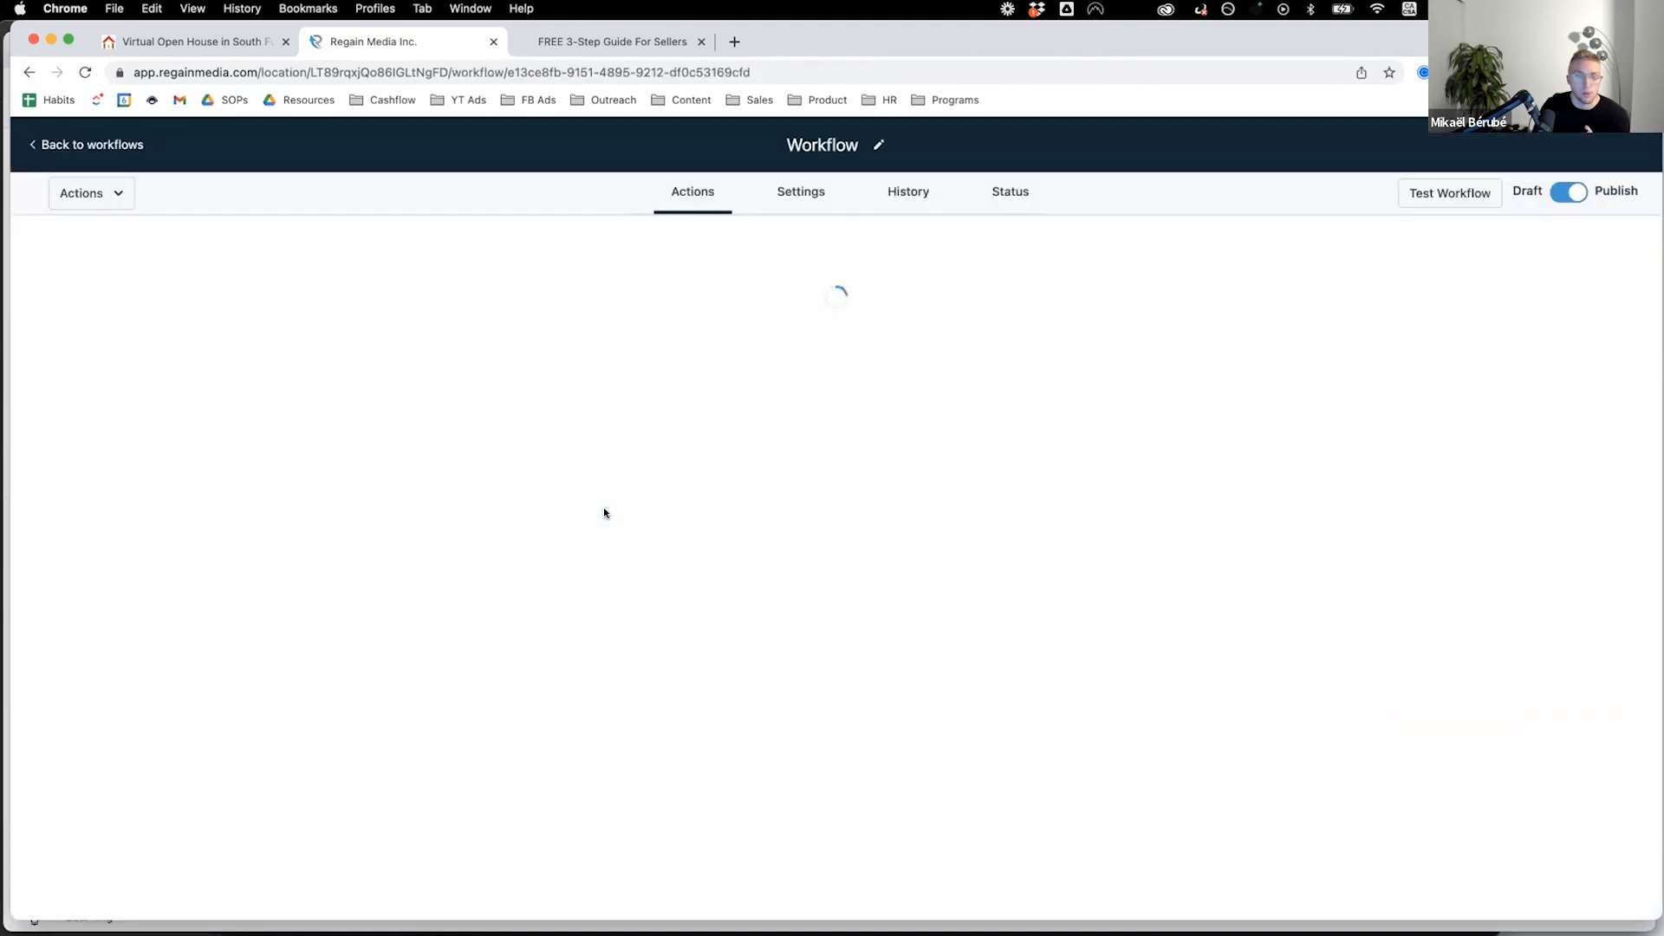
Review the workflow's actions, reading the messages of Send SMS to Lead (Part 1) and Send SMS to Lead (Part 2).
scroll(744, 473, "down", 5)
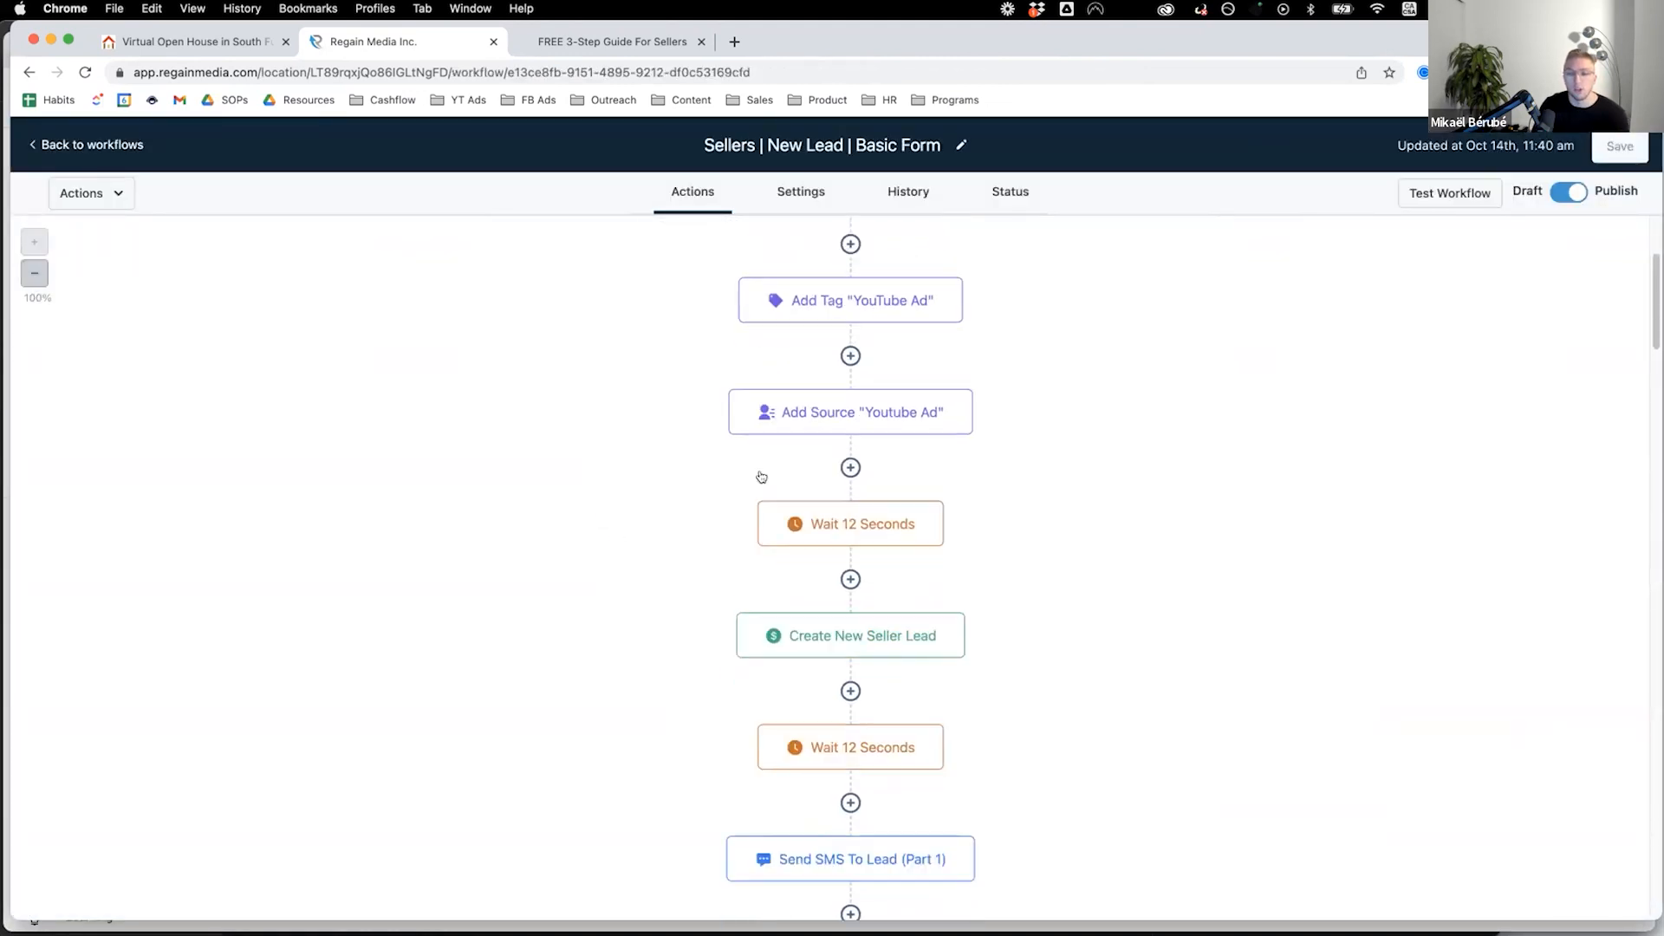
scroll(792, 496, "down", 1)
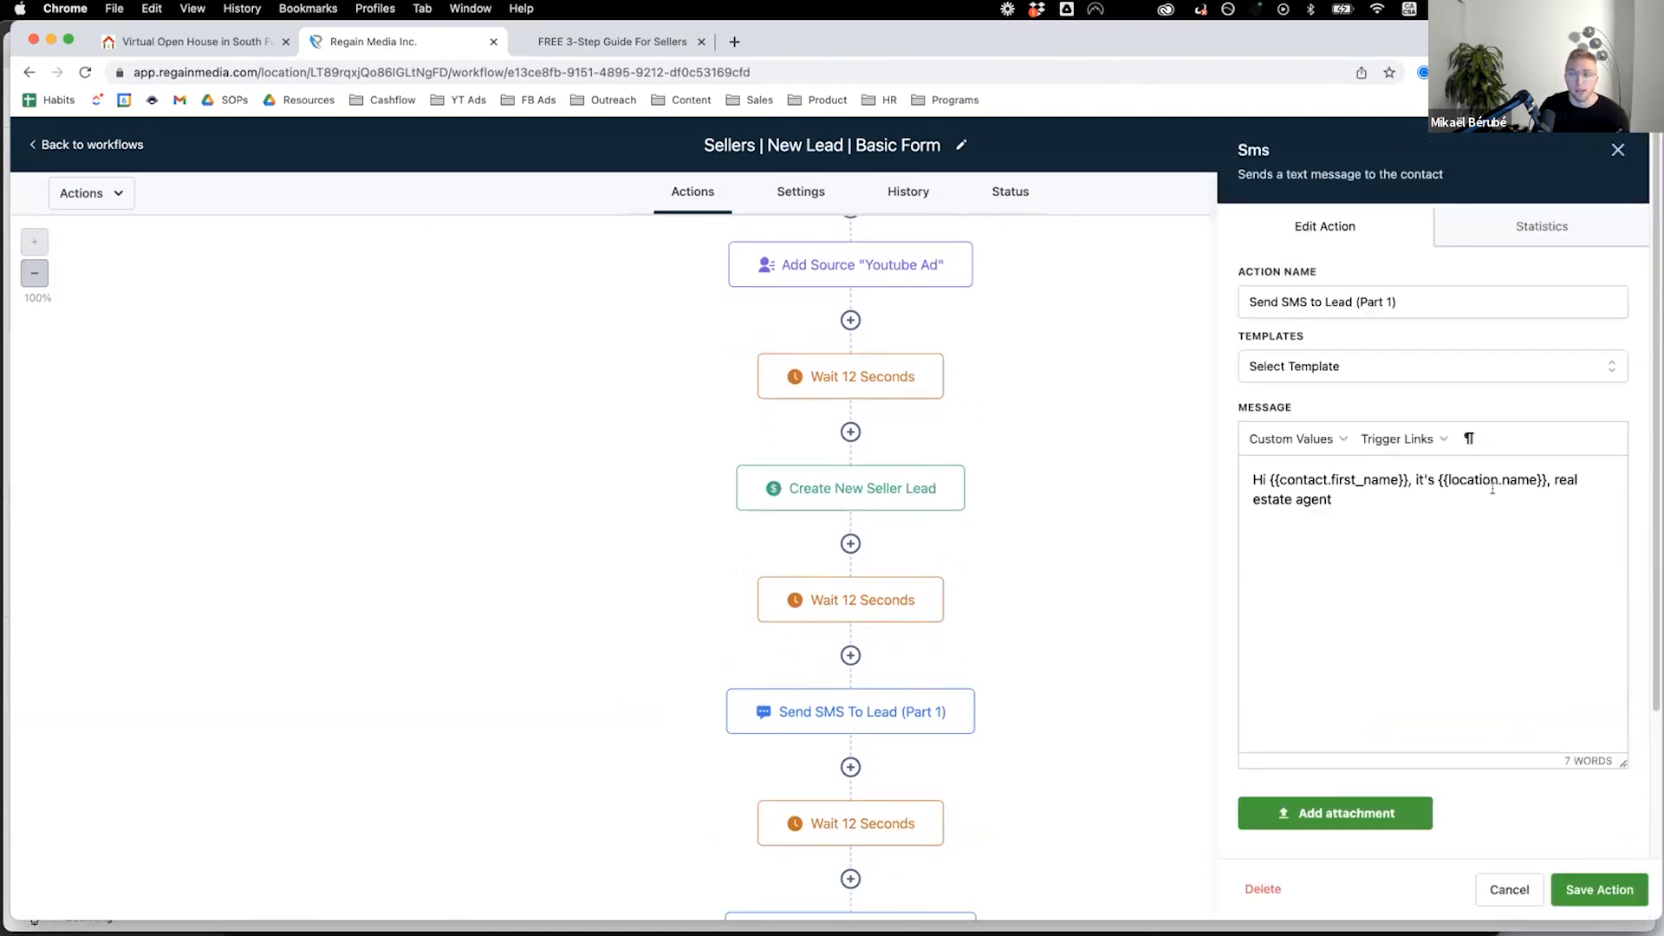
scroll(1493, 490, "down", 2)
scroll(791, 717, "down", 4)
left_click(779, 592)
left_click_drag(1341, 481, 1536, 511)
left_click(1538, 509)
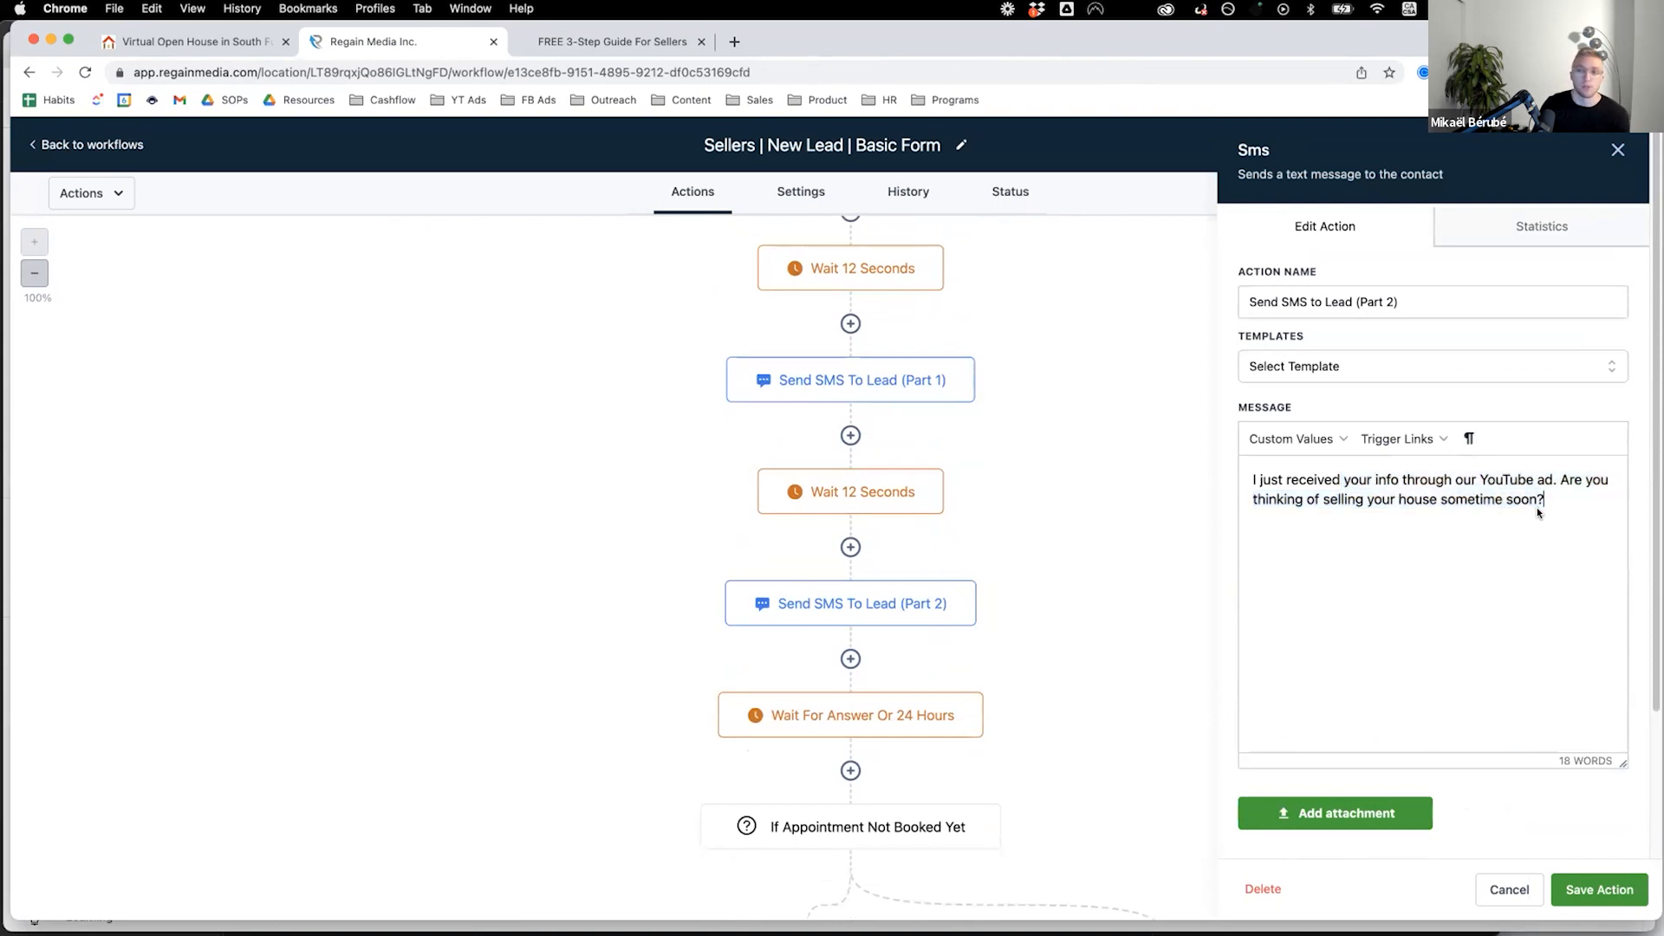
scroll(509, 386, "down", 2)
Leave the workflow and switch to another client's sub-account by searching for the client's name.
left_click(58, 148)
left_click(130, 191)
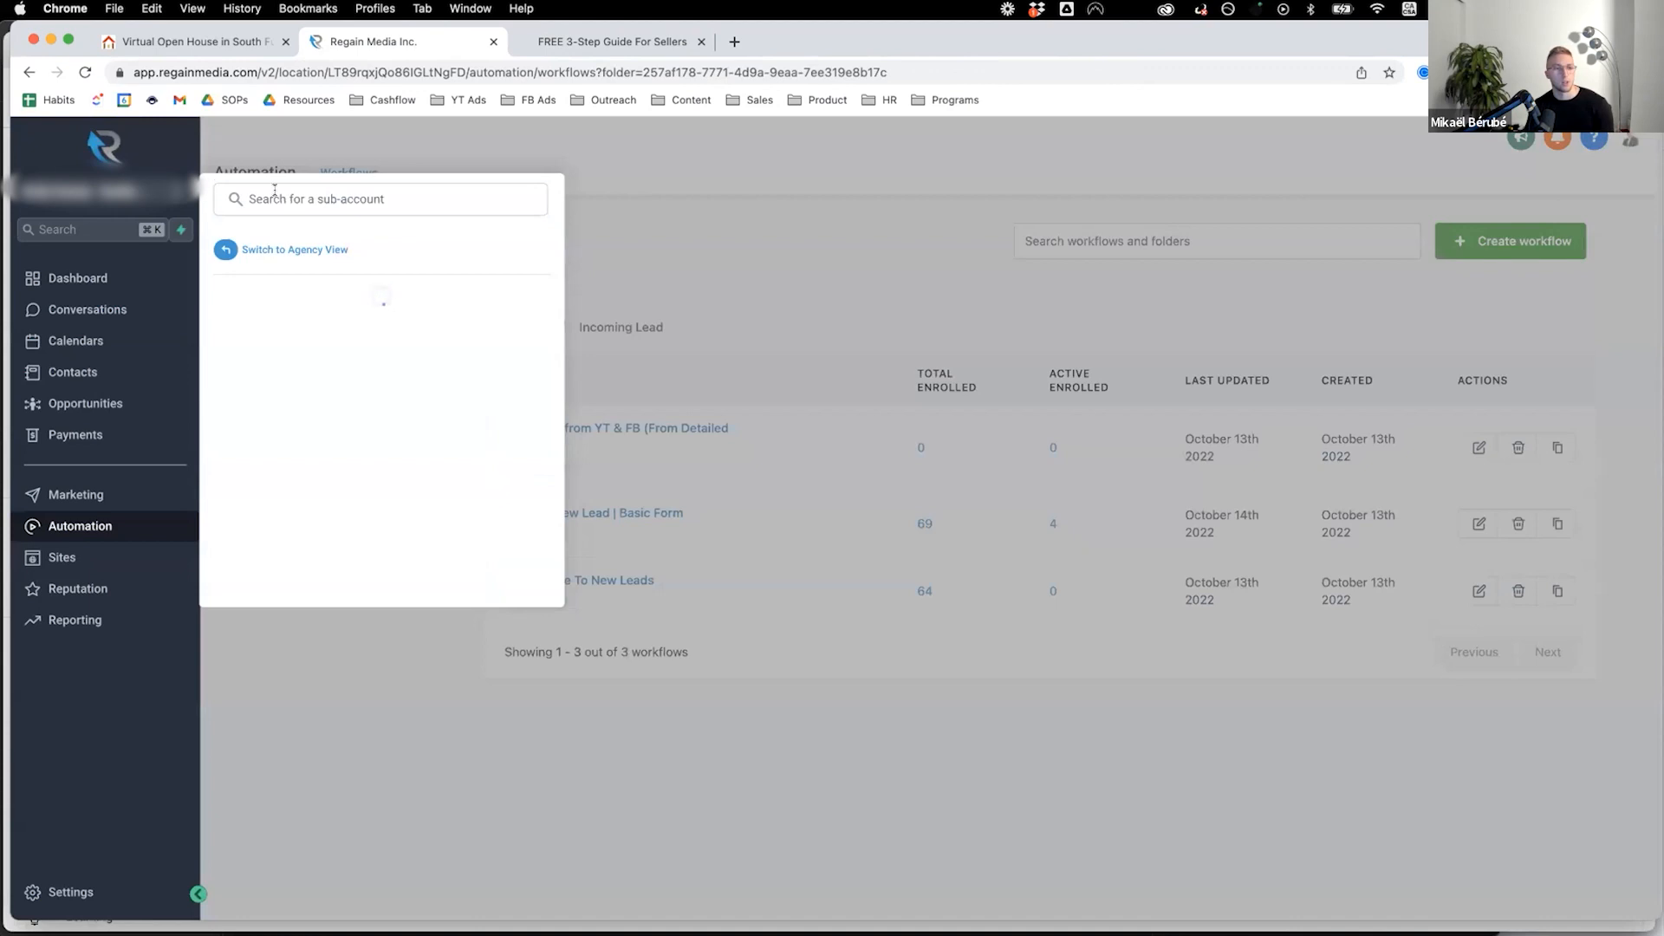
type("shehann")
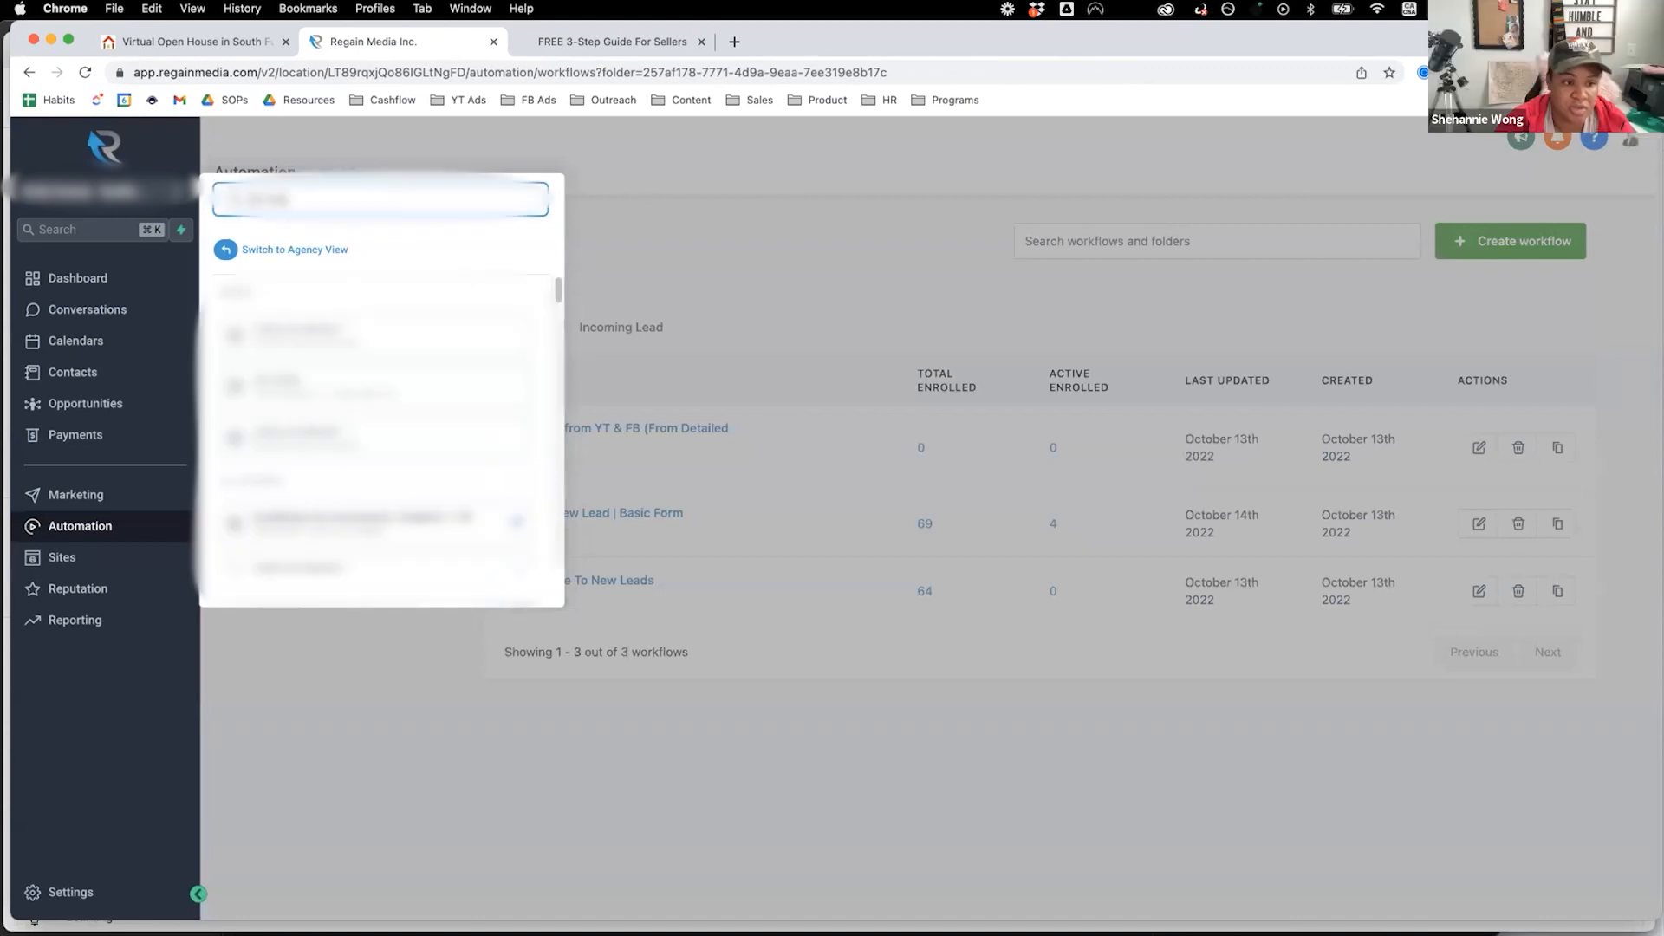
left_click(303, 334)
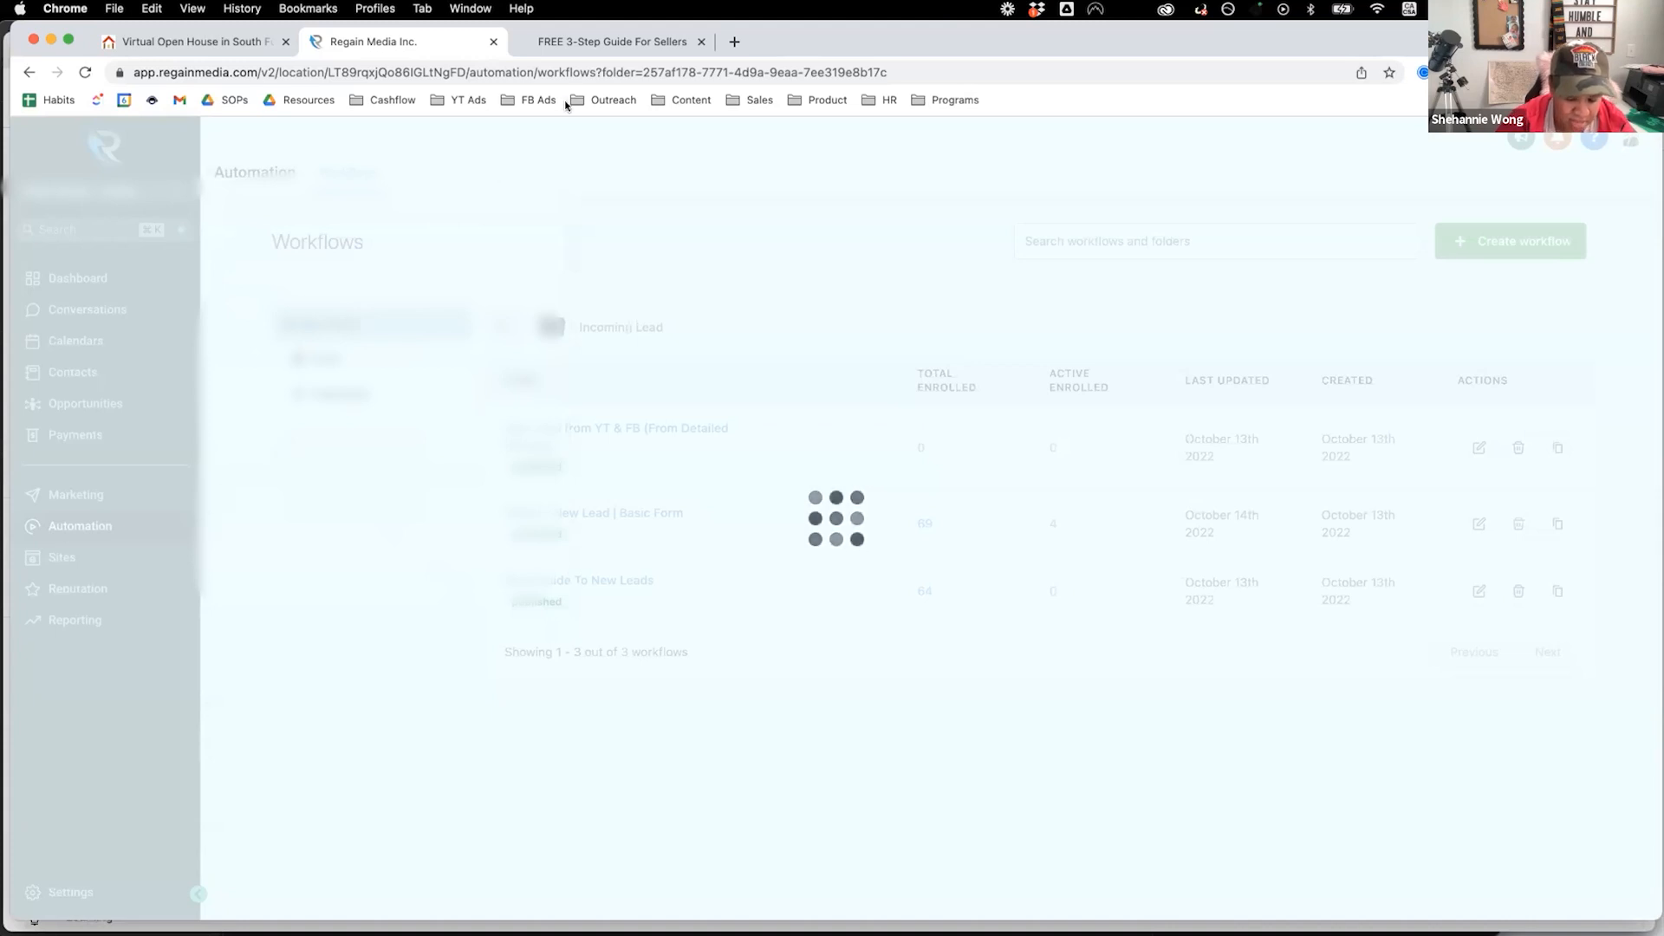
left_click(600, 41)
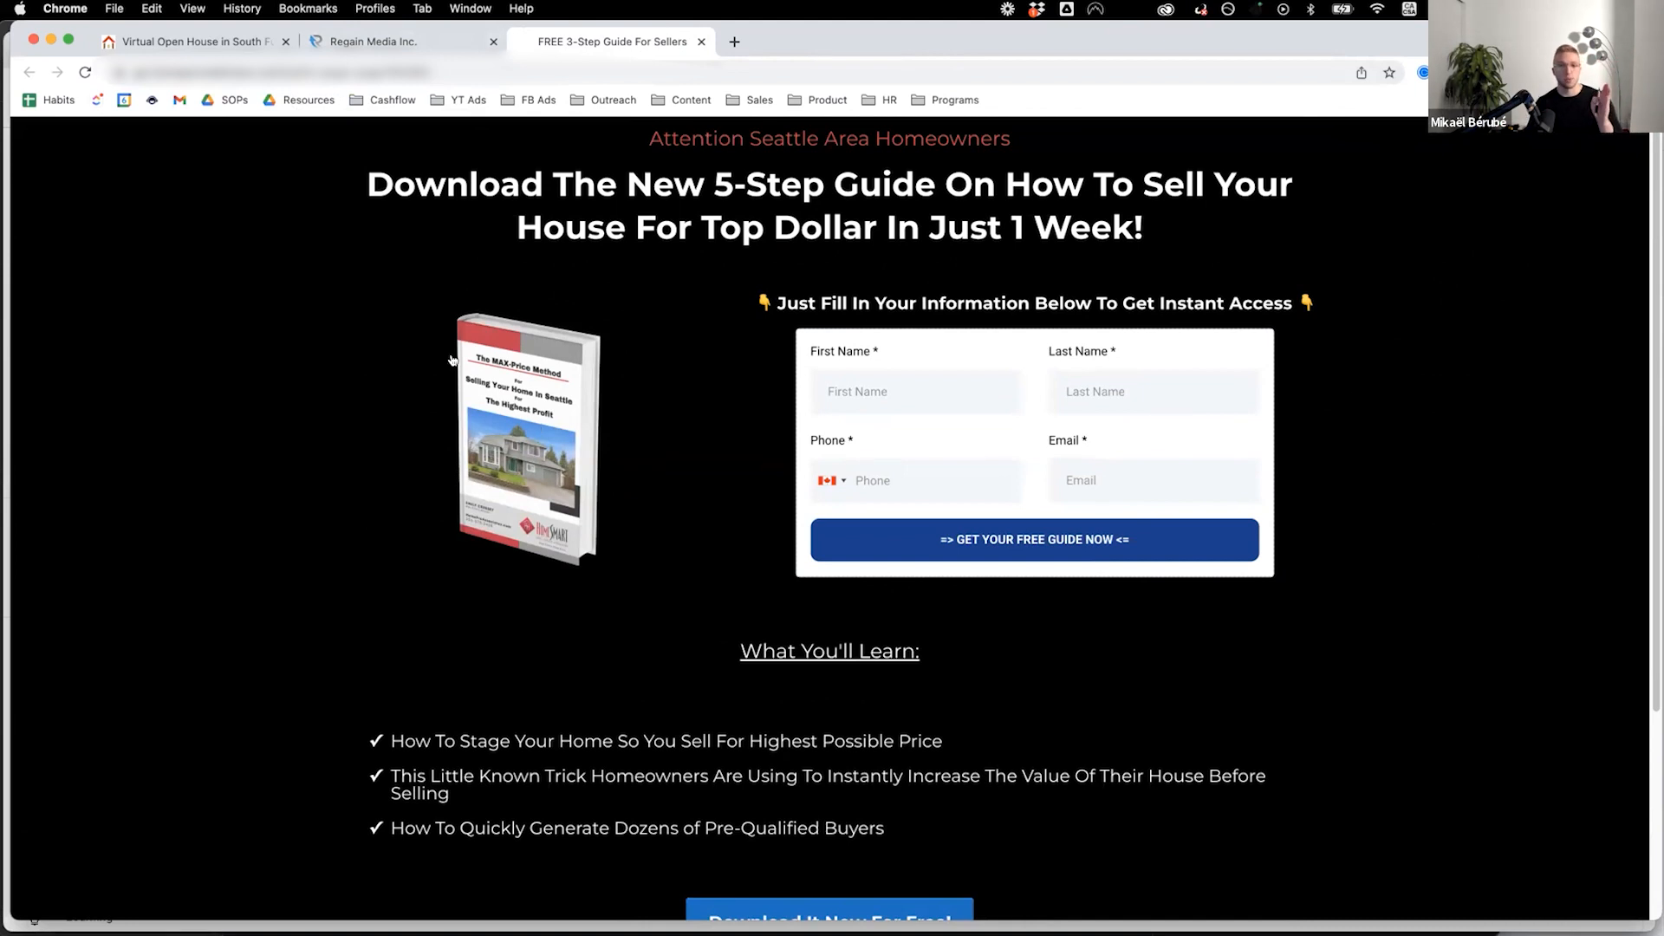
left_click(373, 41)
left_click(590, 42)
left_click(419, 42)
Open the Sales Webinar for the 16 Step System funnel and preview the booking page of its Appointment (Clone) (Clone) step.
left_click(58, 557)
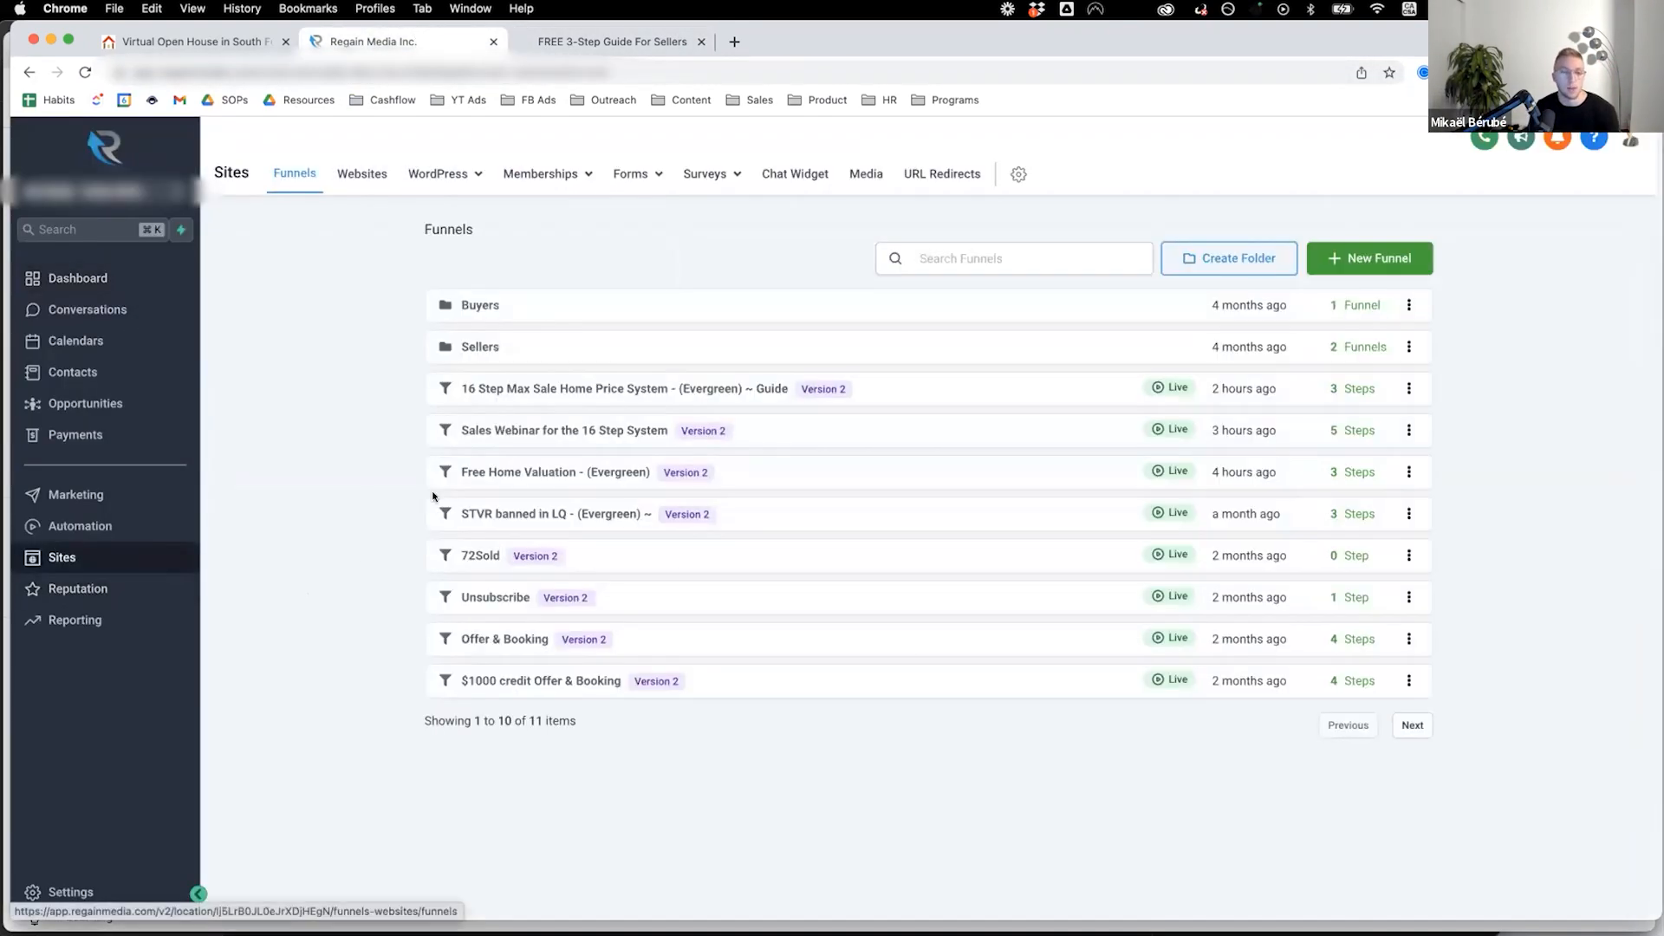
left_click(526, 429)
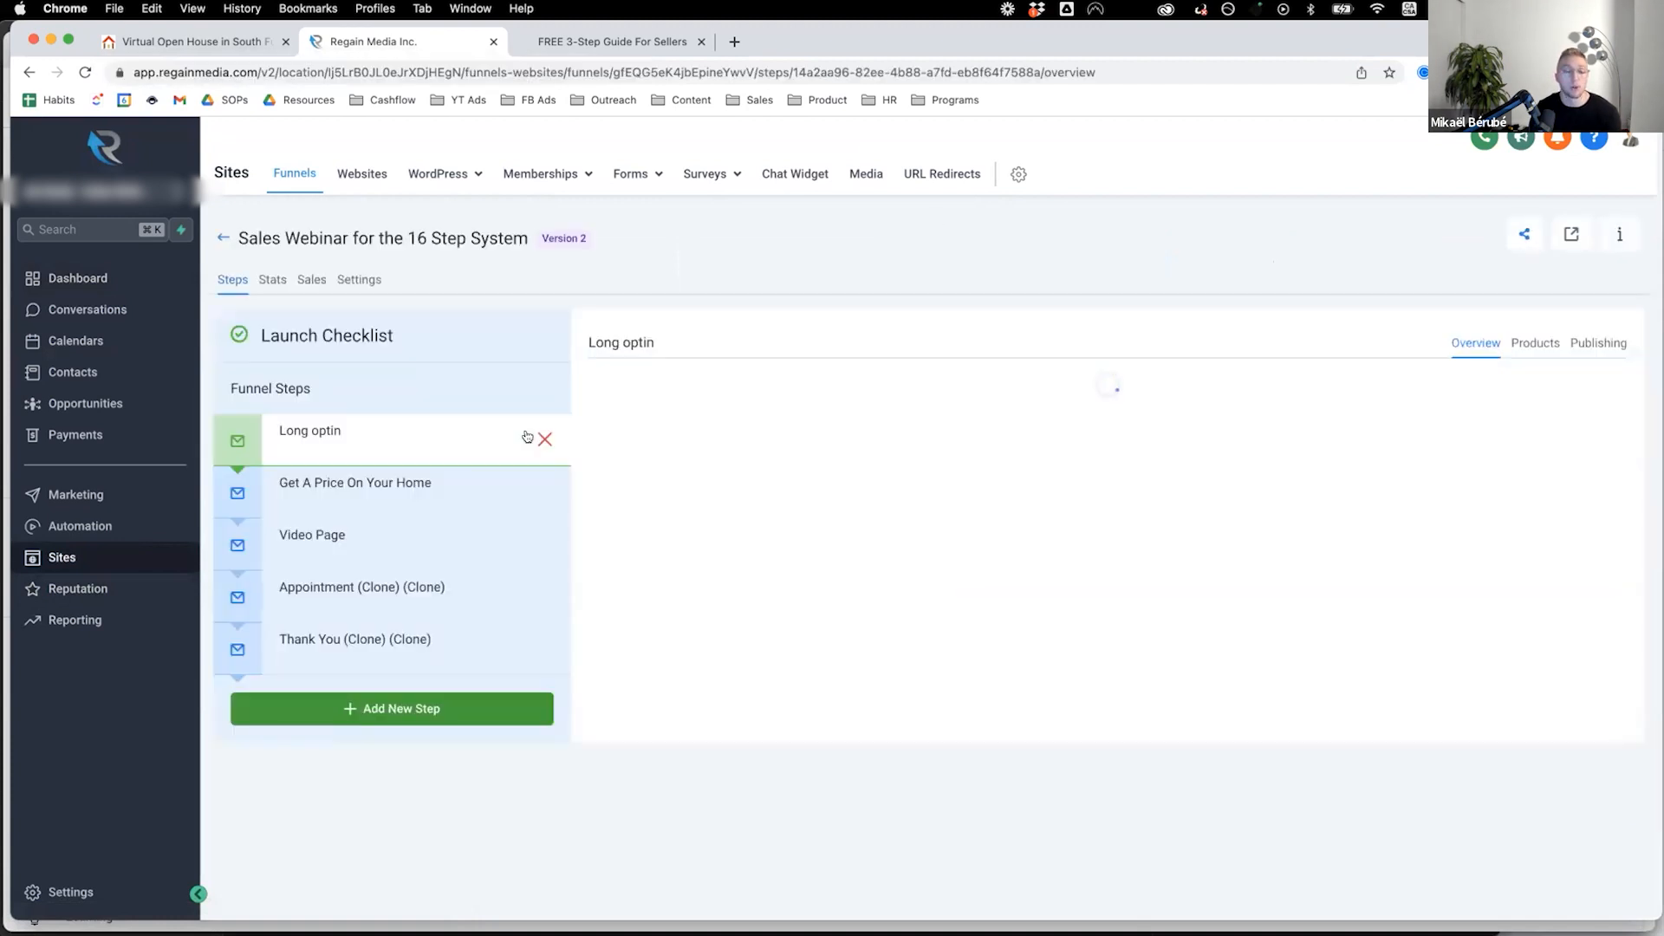
left_click(381, 529)
left_click(404, 577)
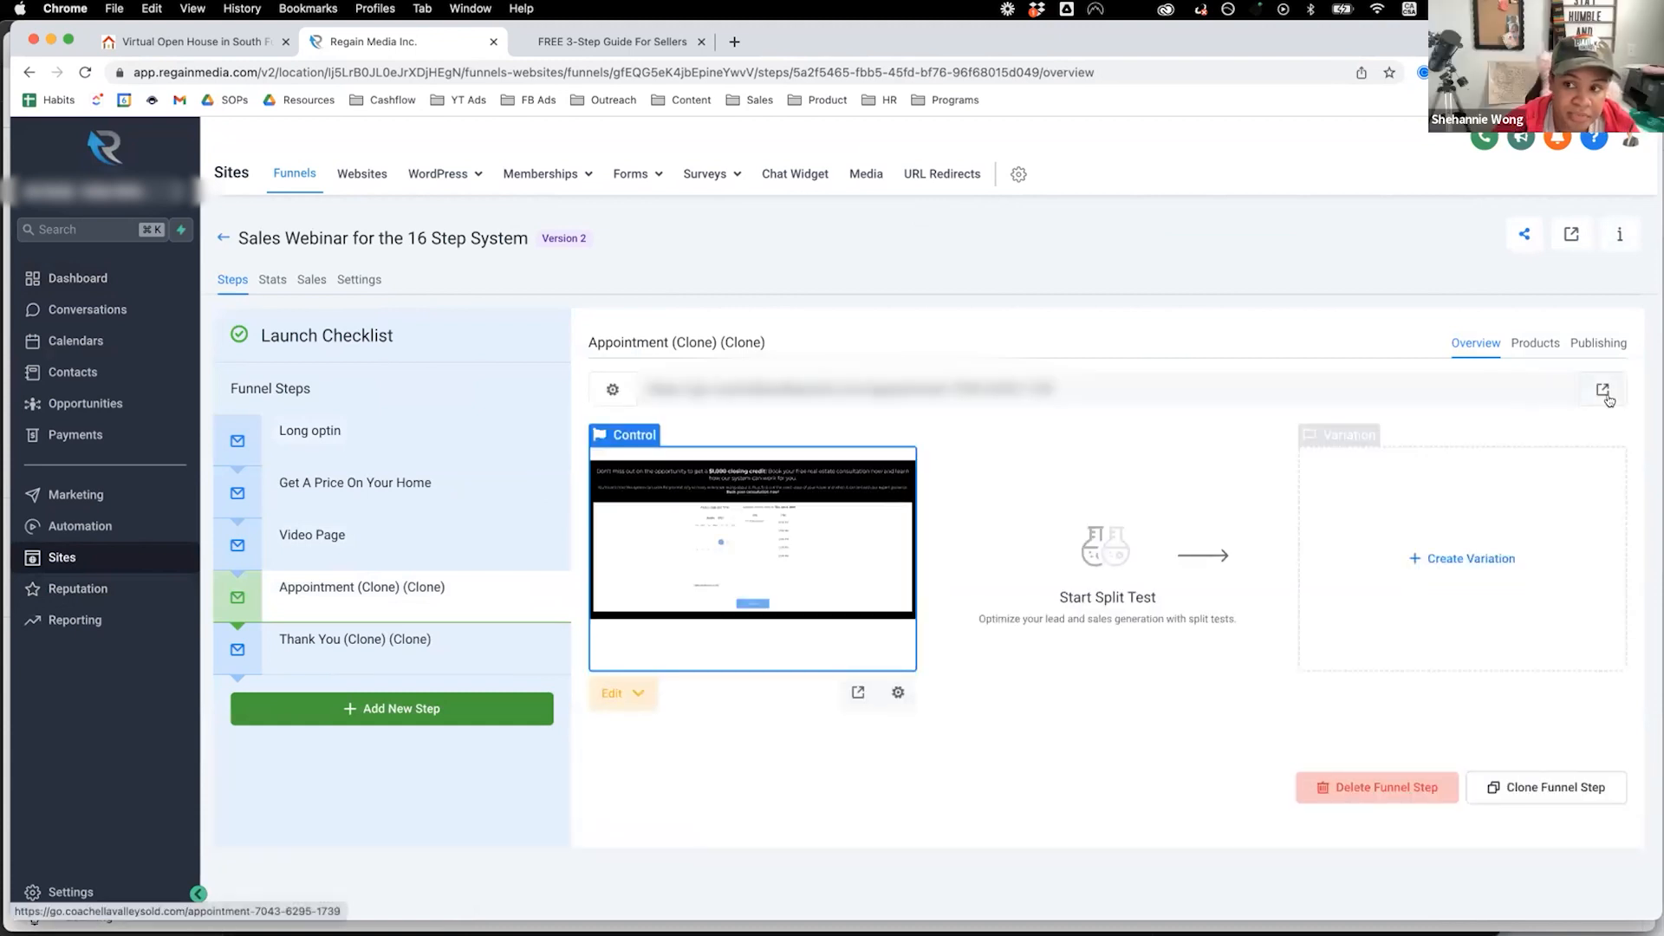
left_click(1603, 392)
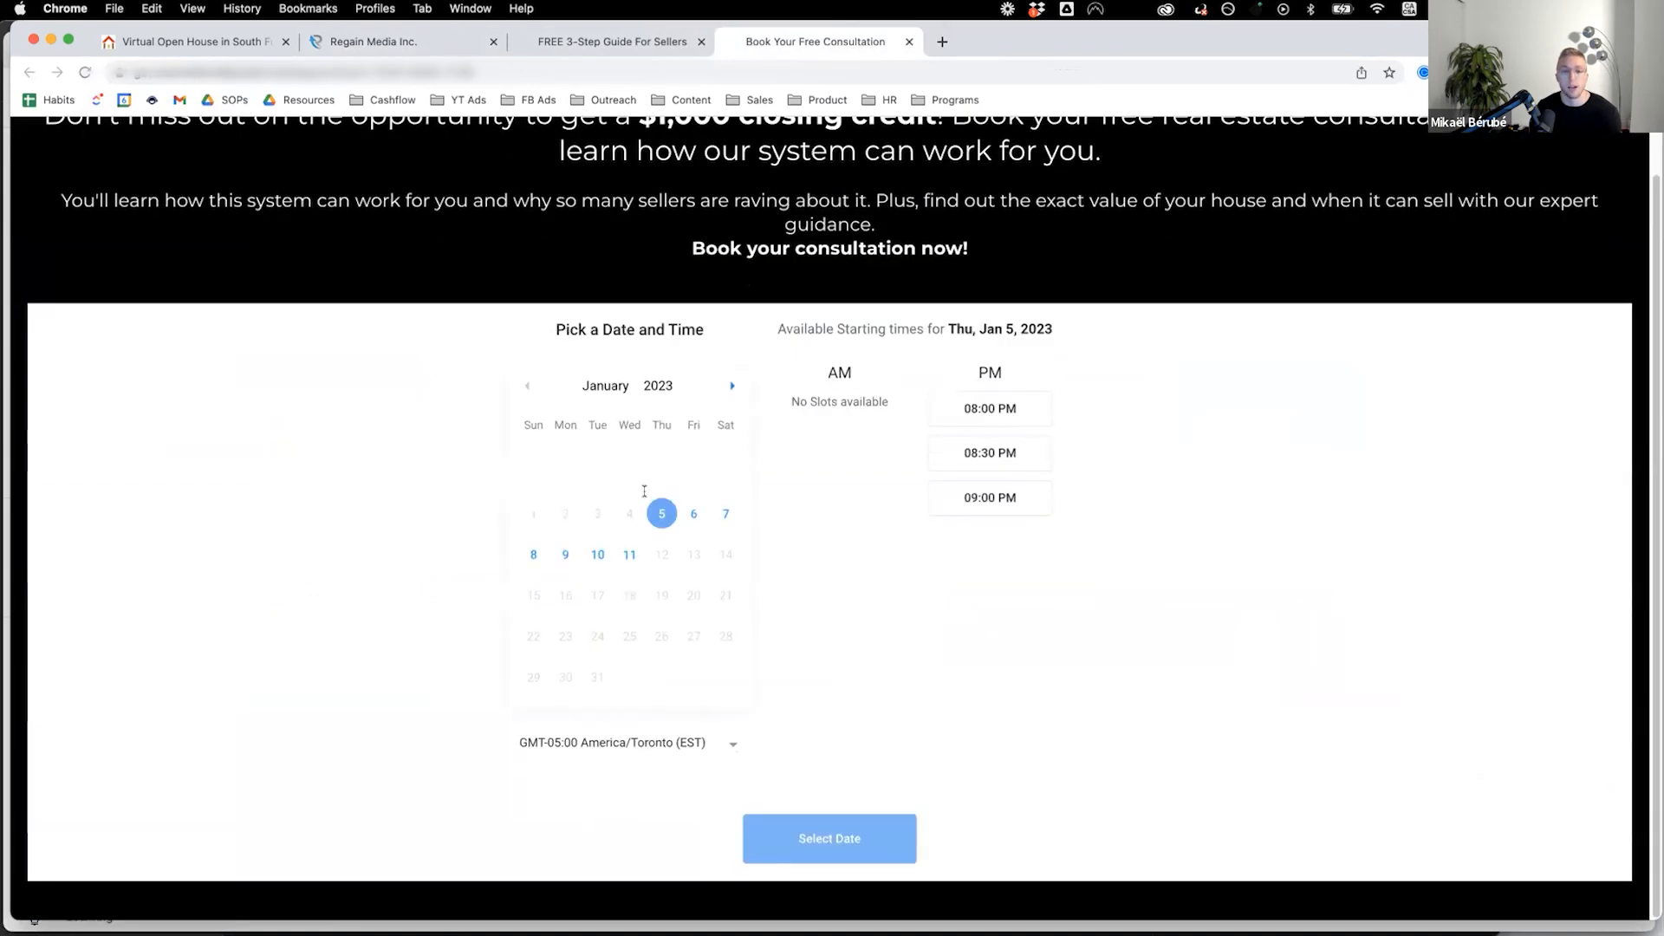
left_click(957, 416)
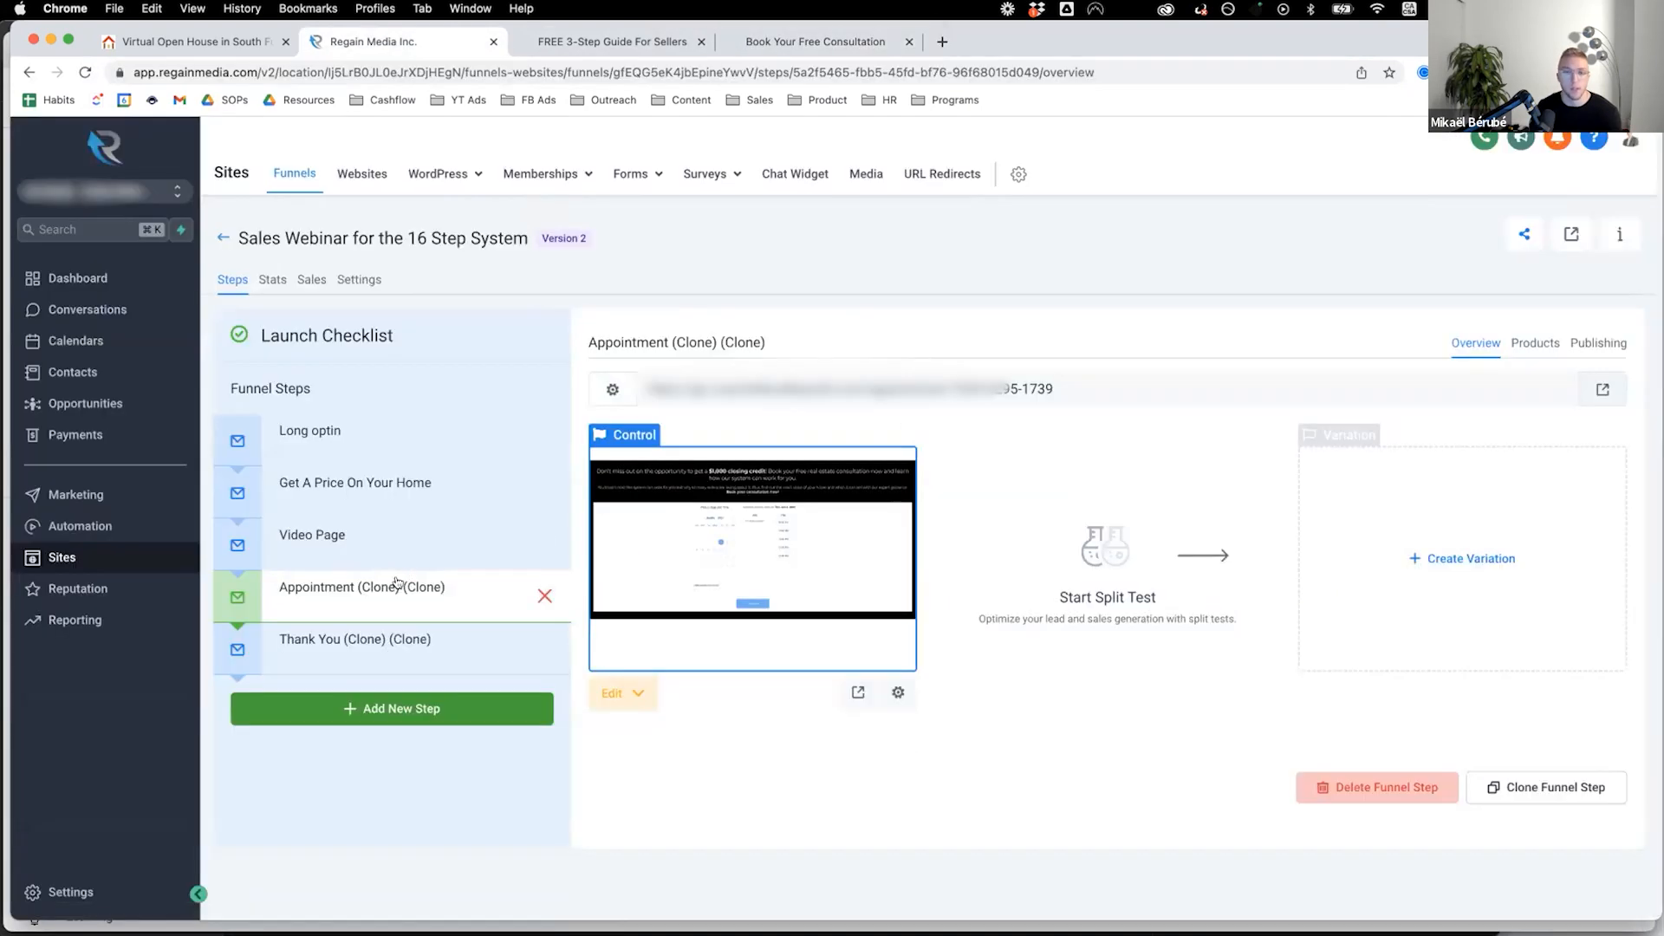
Preview the funnel's Thank You (Clone) (Clone) page and read through its confirmation, video and YouTube channel sections.
left_click(365, 650)
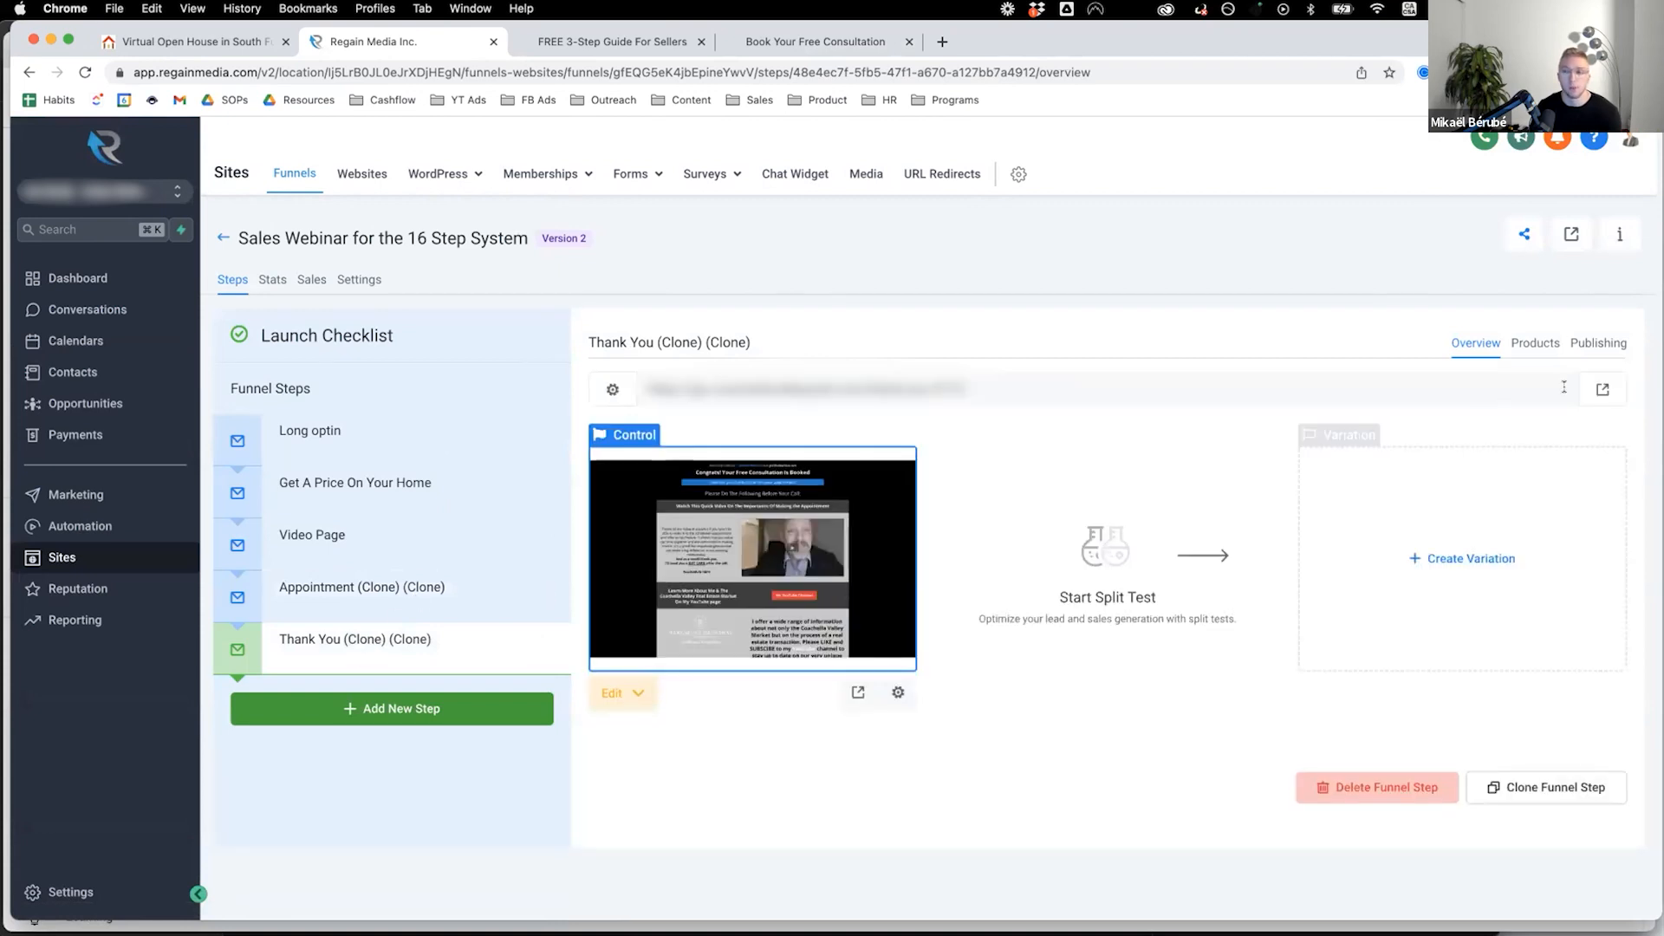
left_click(1603, 389)
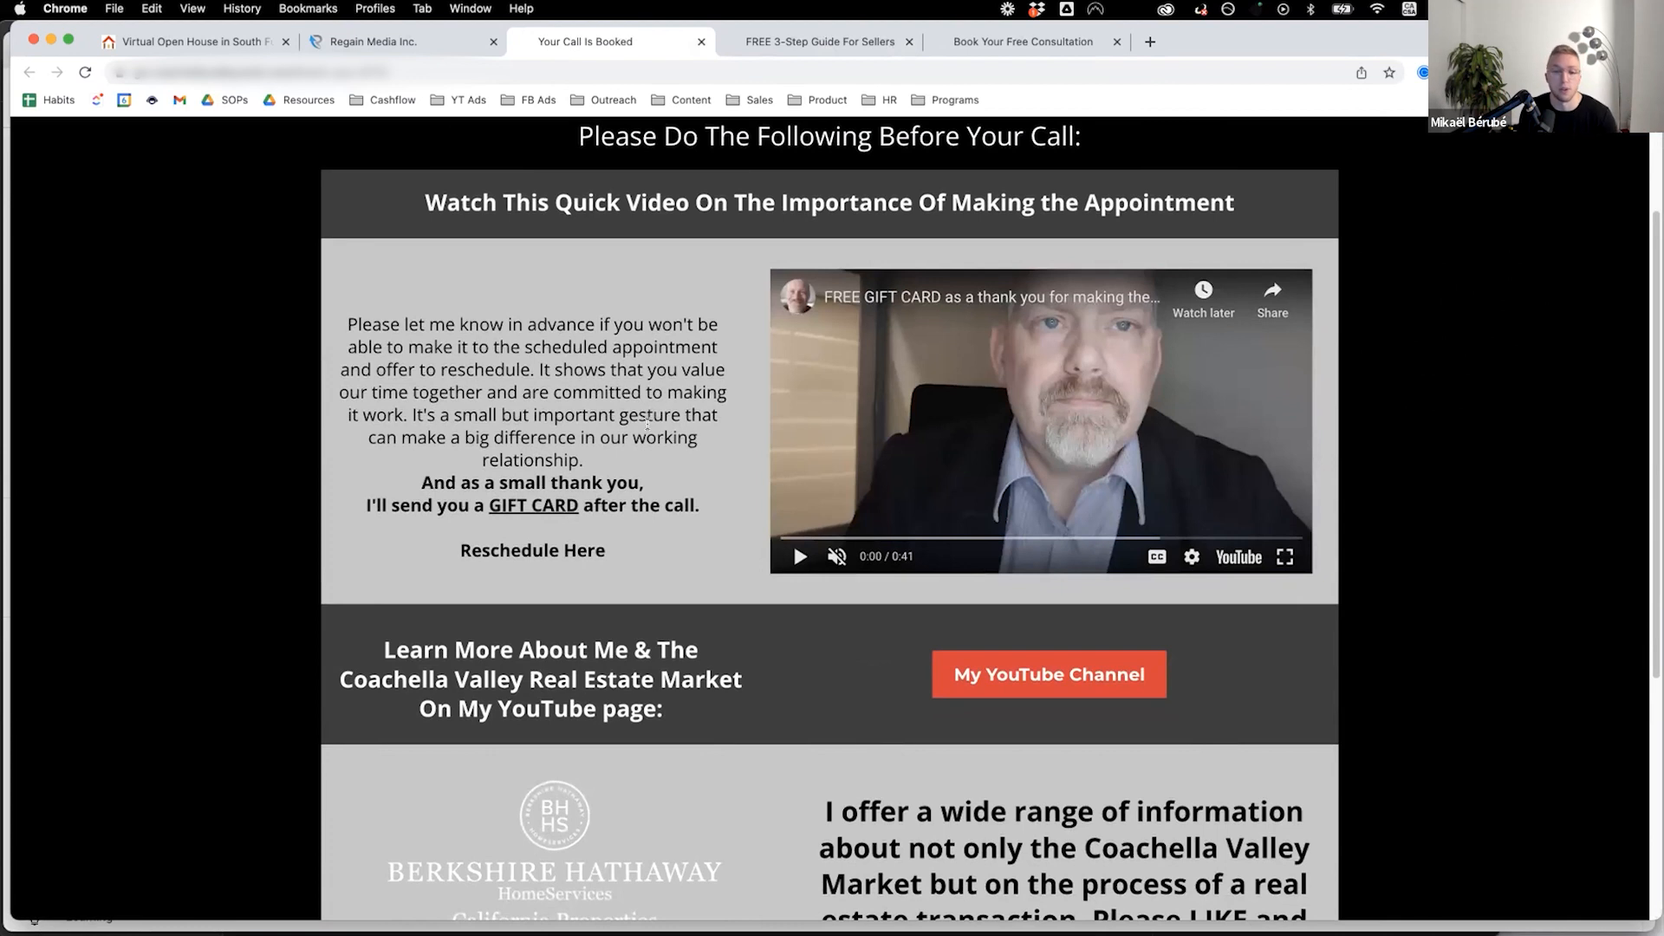
scroll(524, 438, "down", 2)
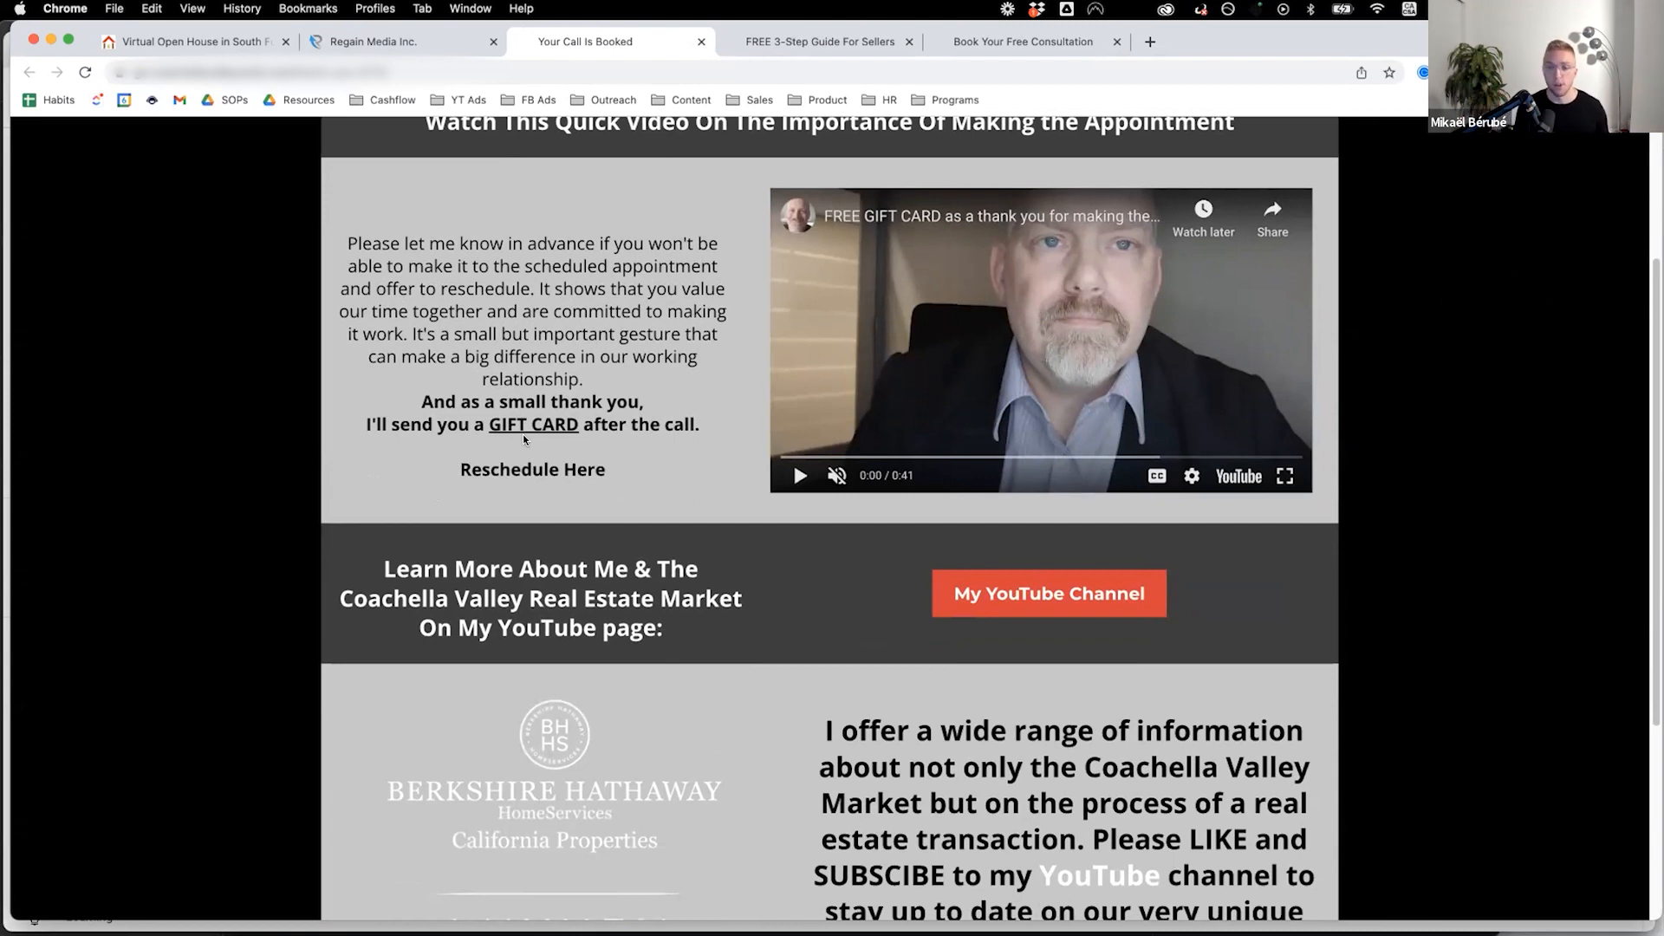
scroll(407, 648, "down", 1)
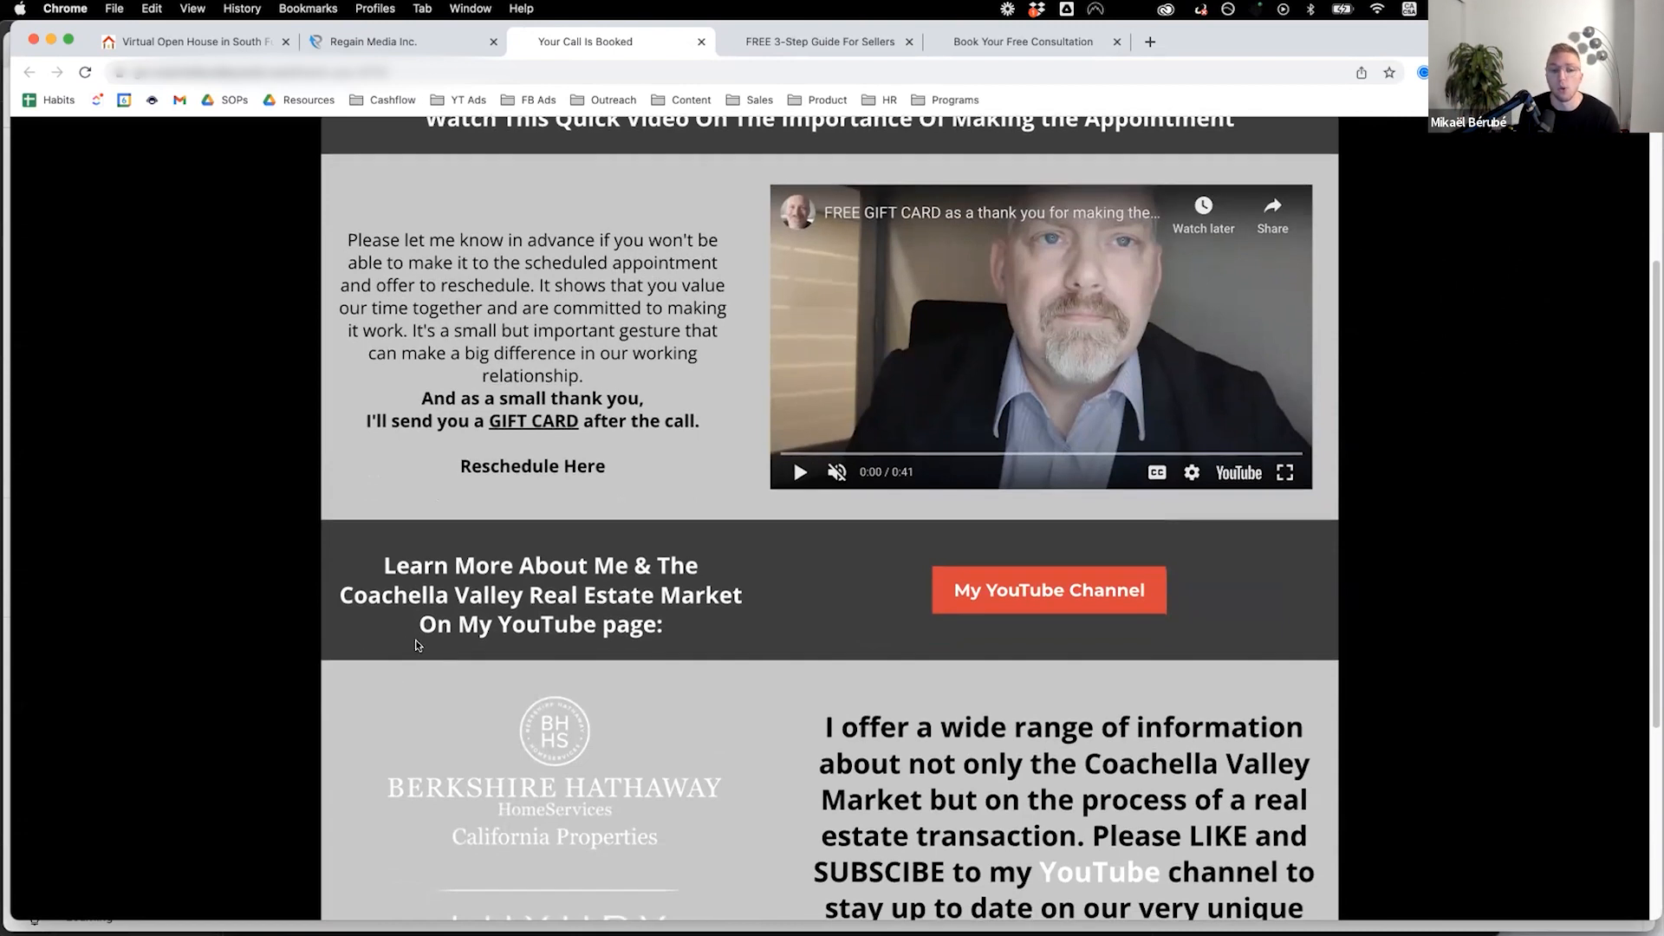
scroll(606, 606, "down", 2)
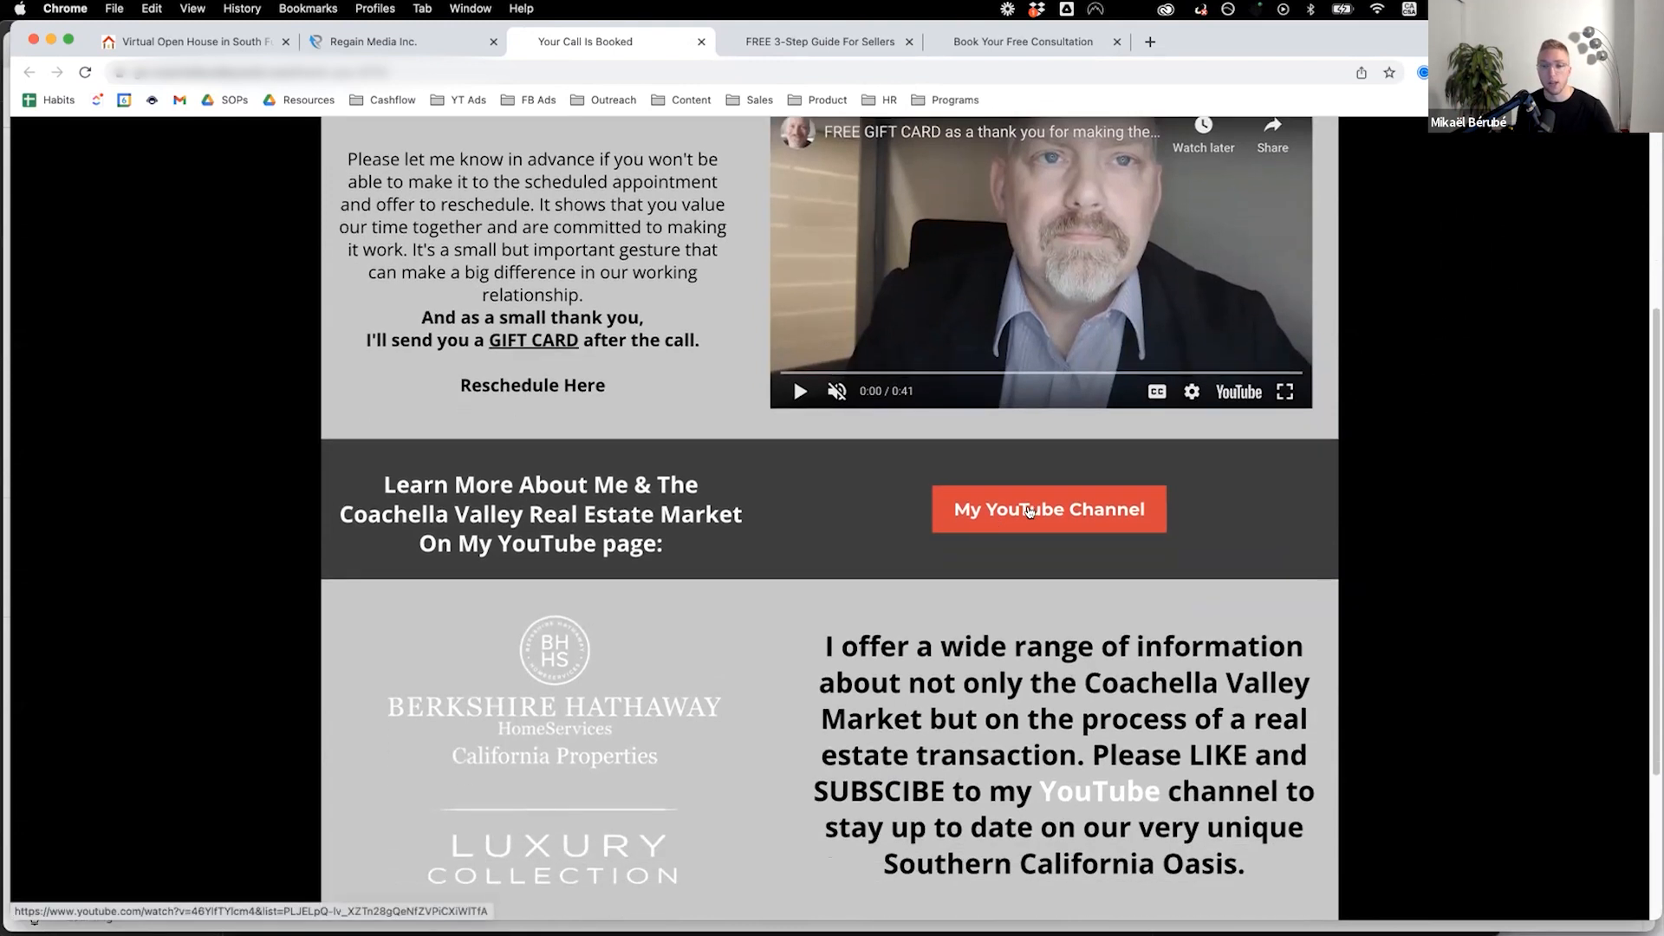
scroll(1032, 533, "down", 5)
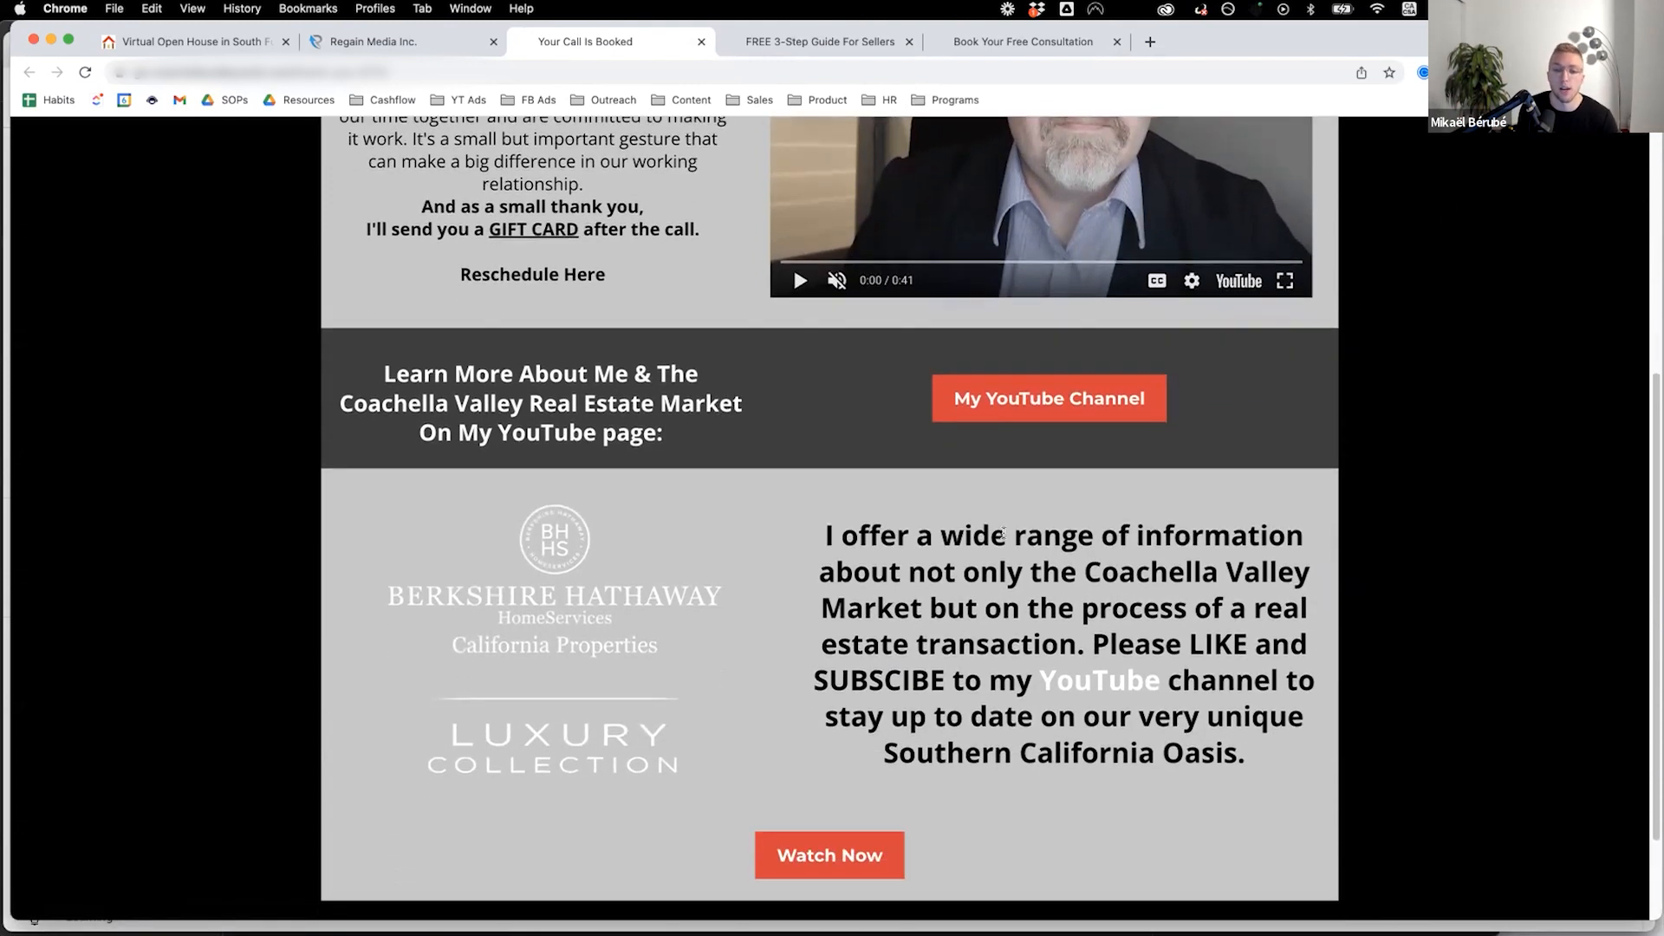
scroll(830, 548, "up", 10)
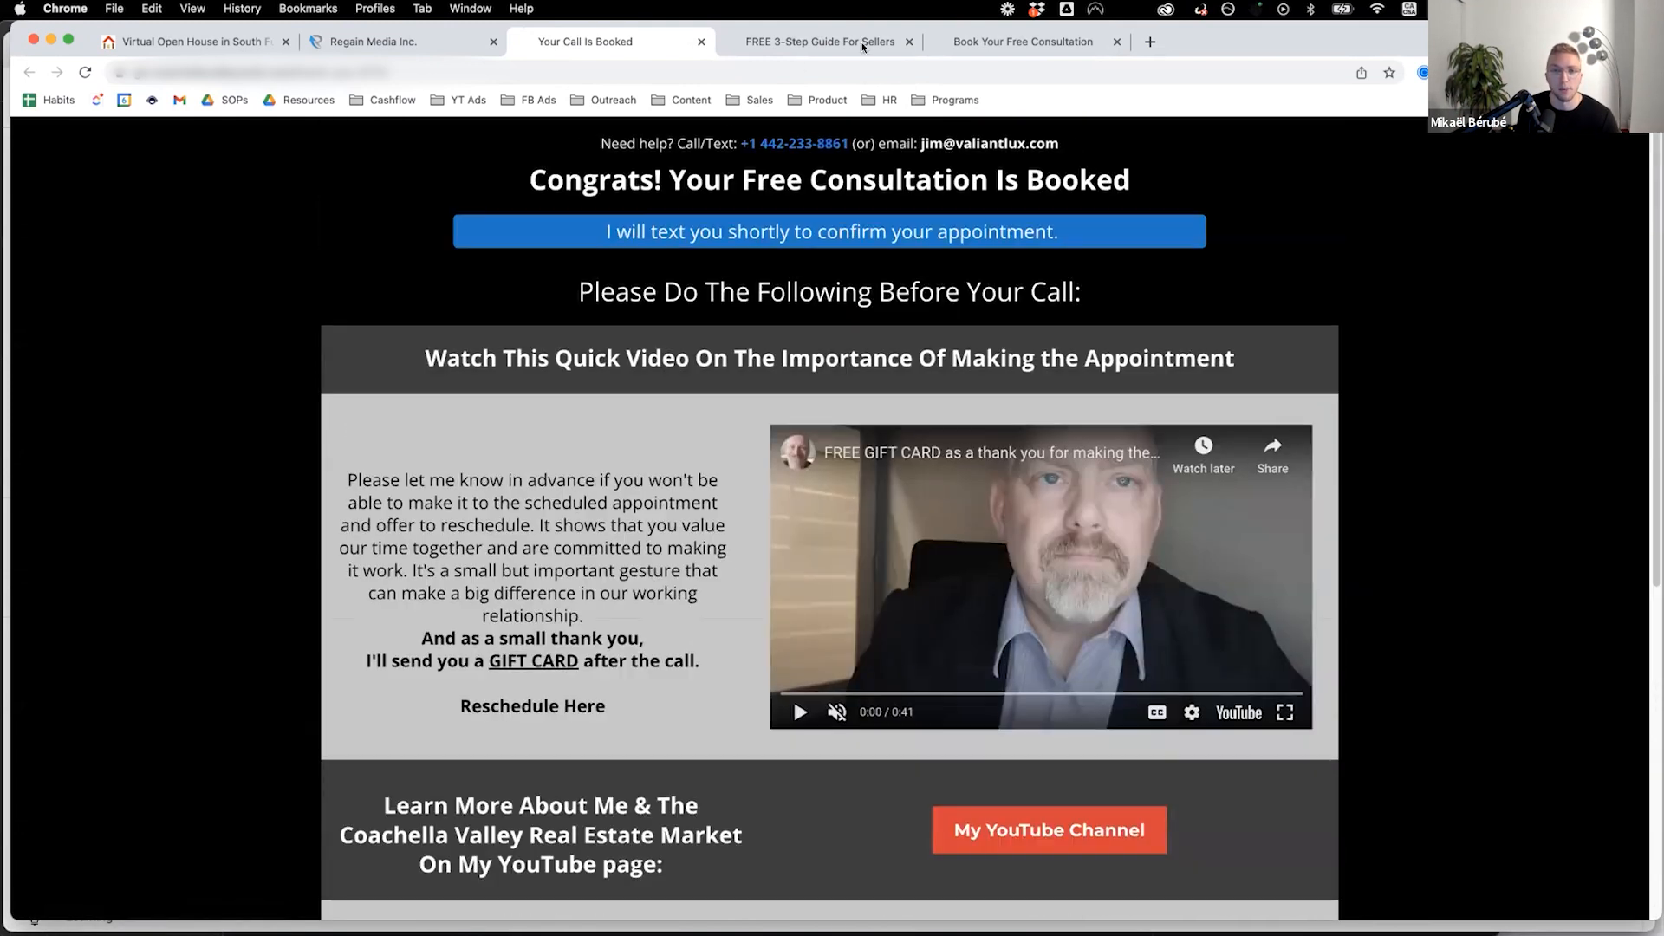
Show the sub-account's opportunities, view the first lead's contact record in the Appointment Met stage, and return to the pipeline.
left_click(373, 42)
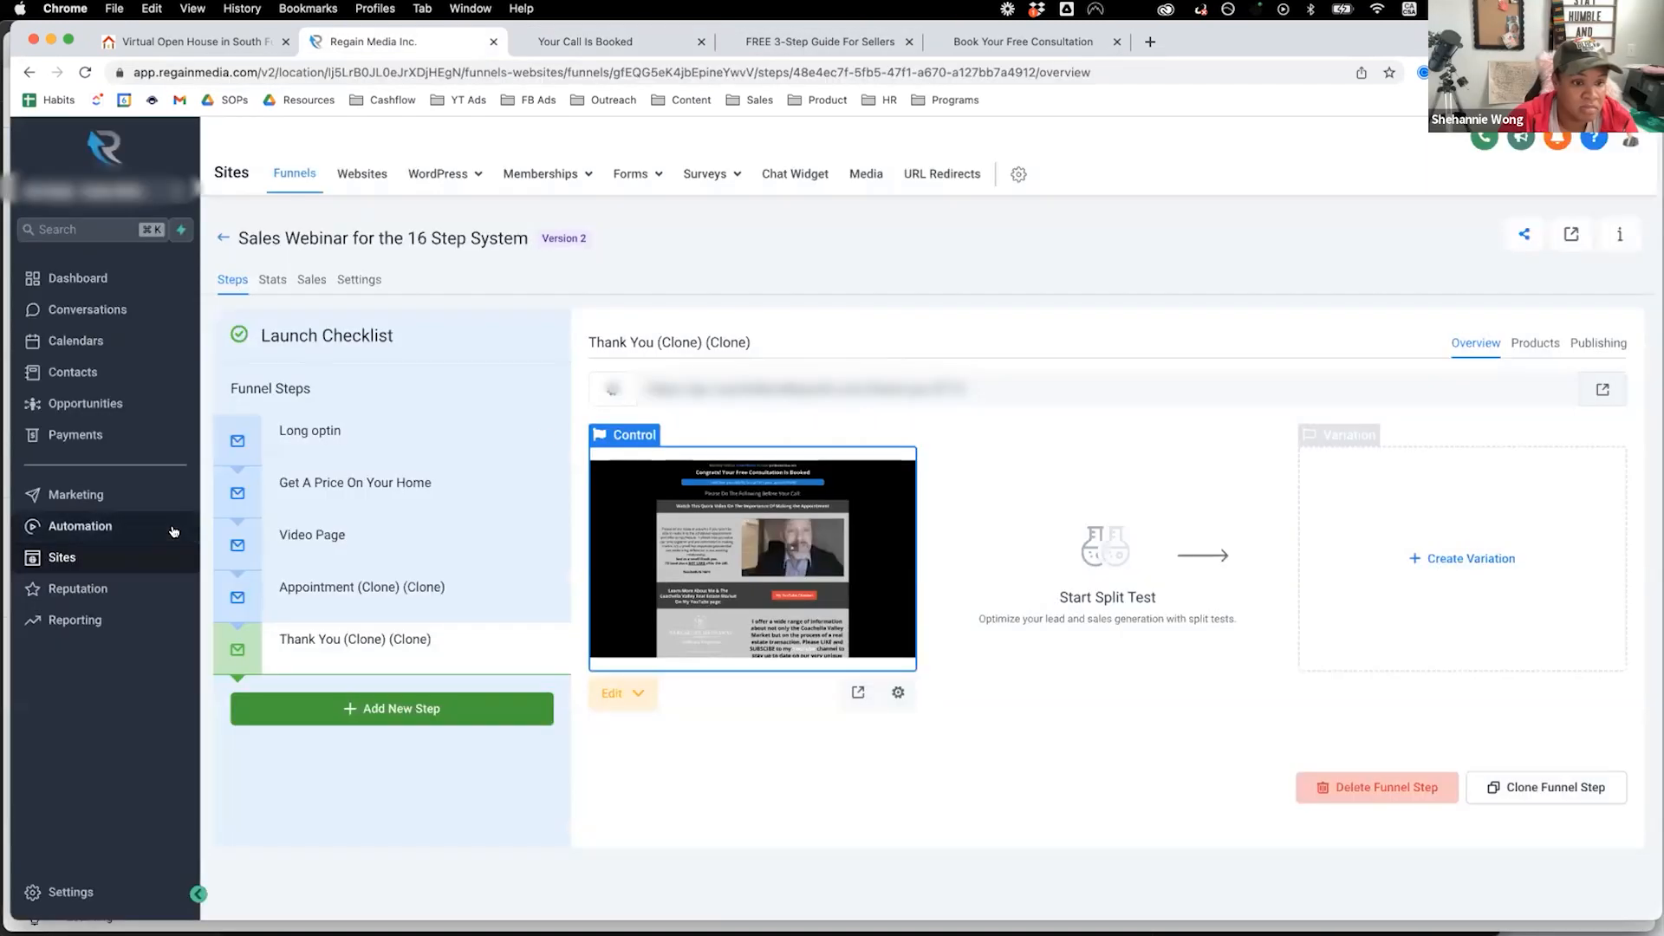
left_click(85, 403)
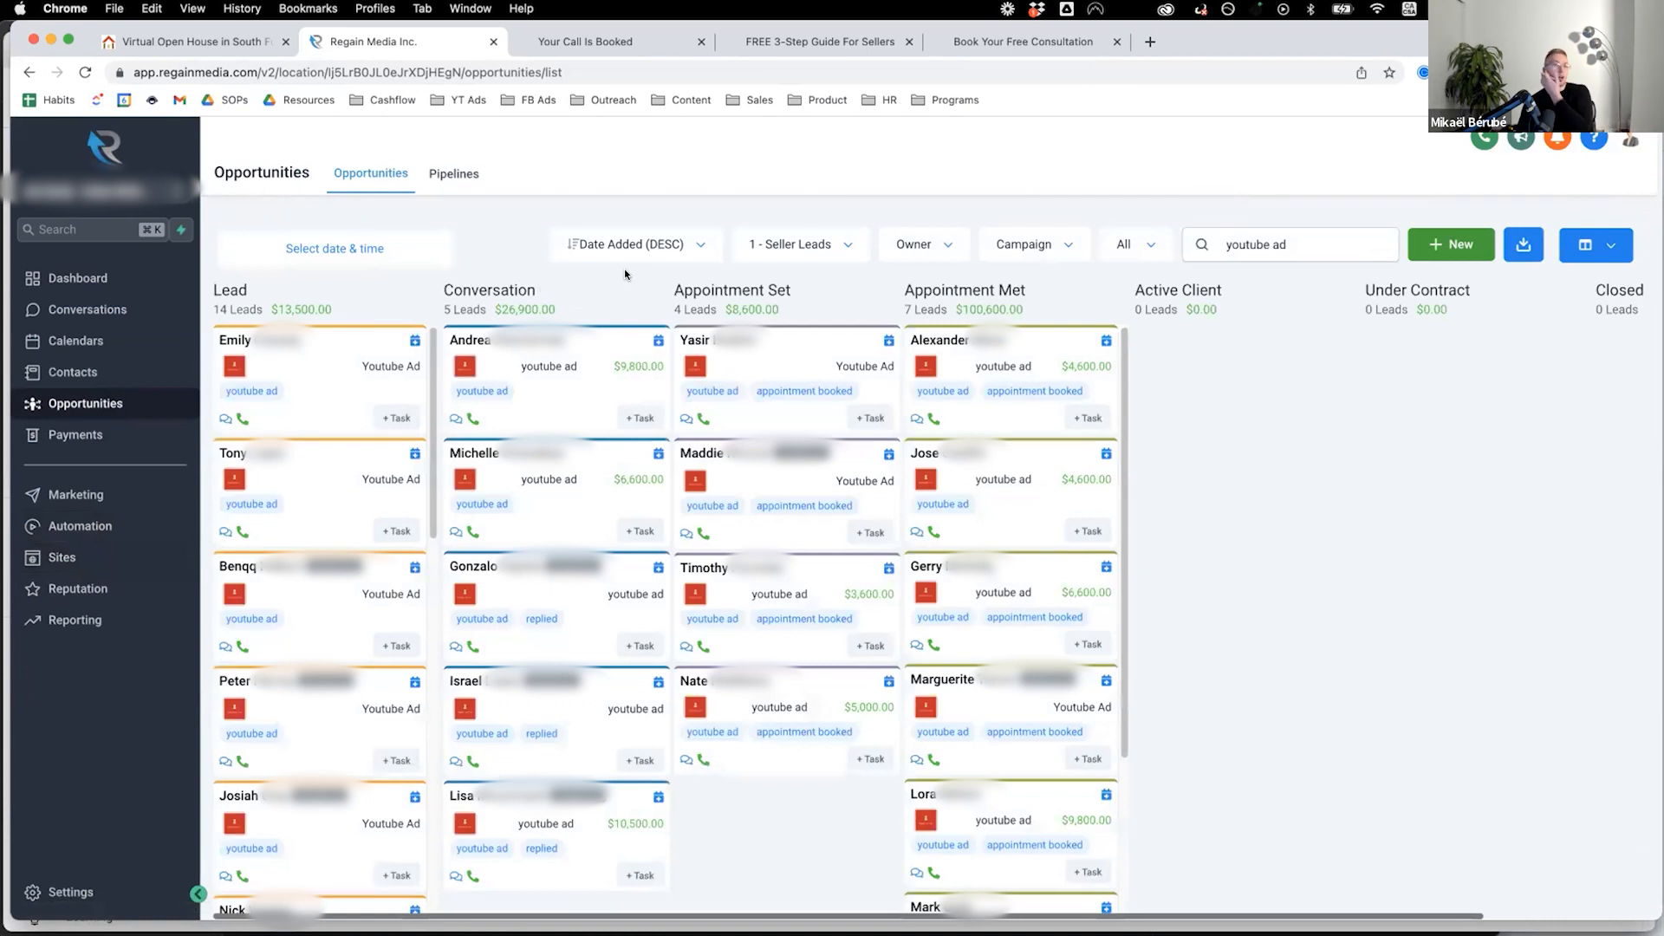
left_click(986, 348)
left_click(215, 214)
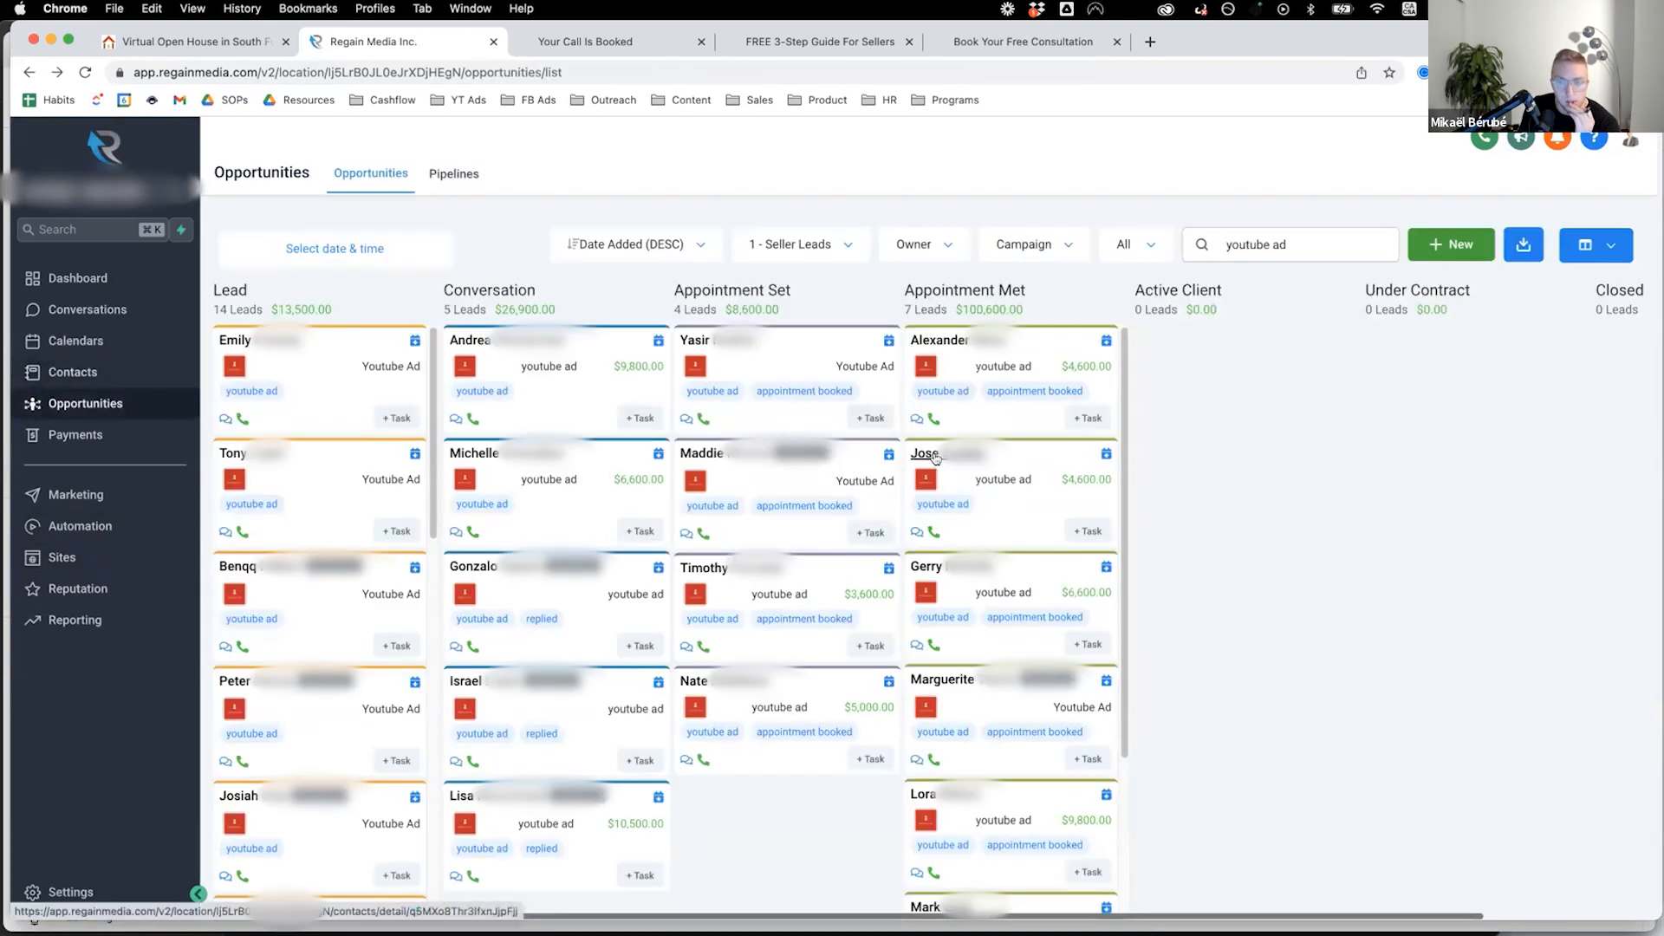
Open the third lead's contact record in the Appointment Met stage and review the conversation from its beginning.
left_click(888, 519)
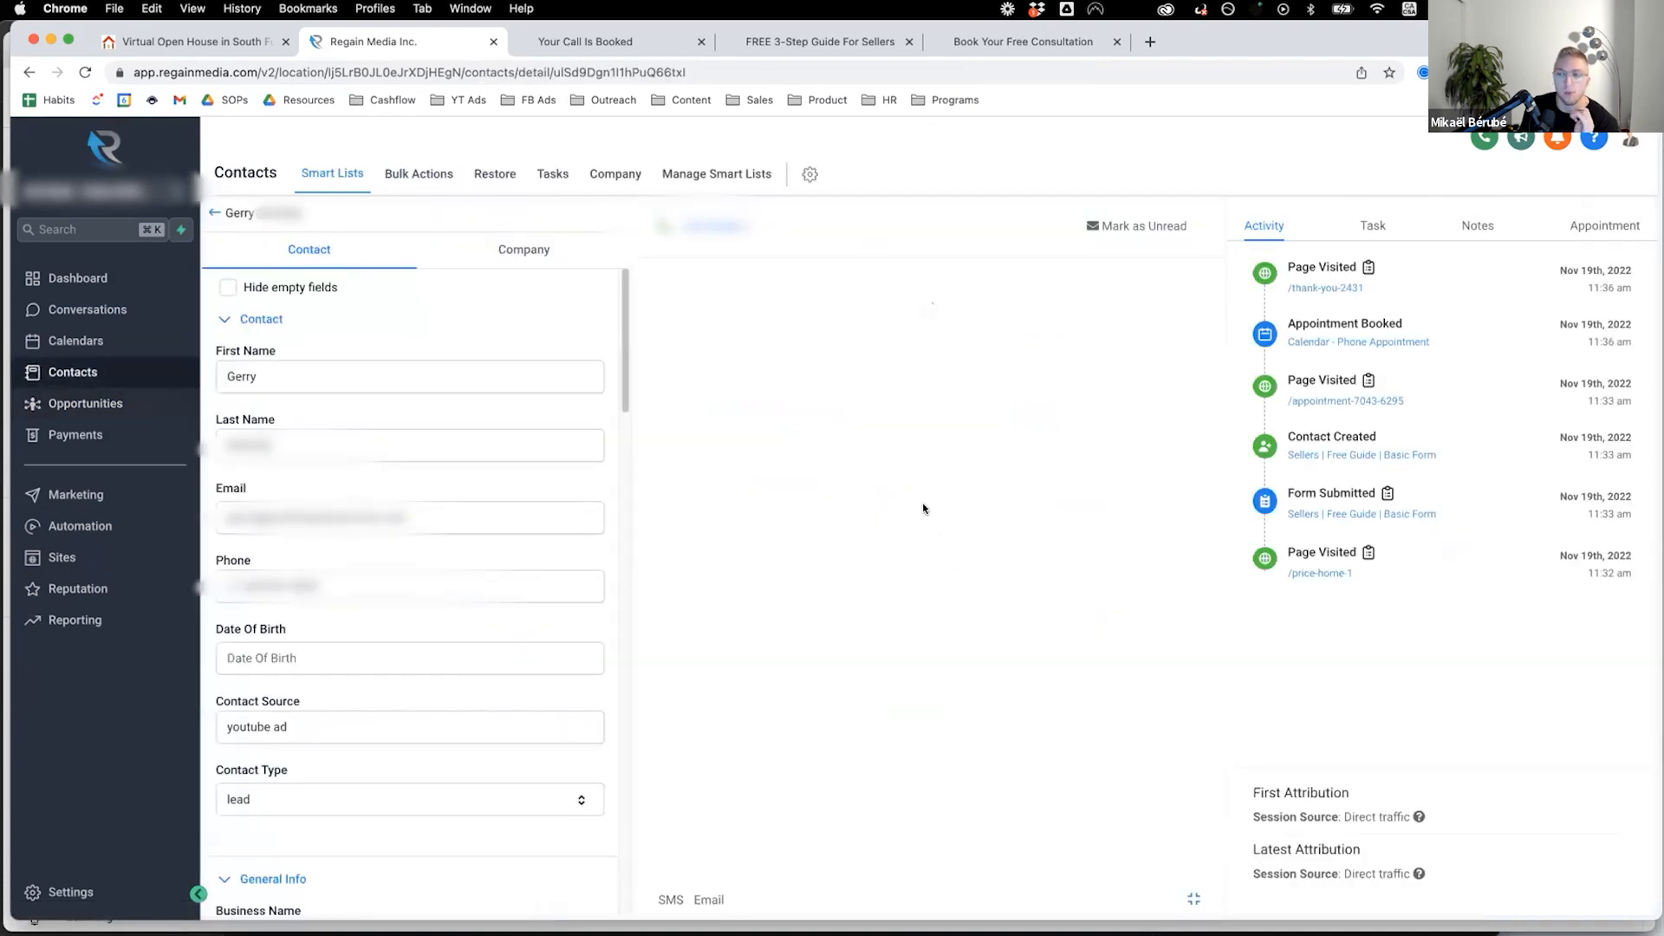
scroll(1025, 459, "up", 20)
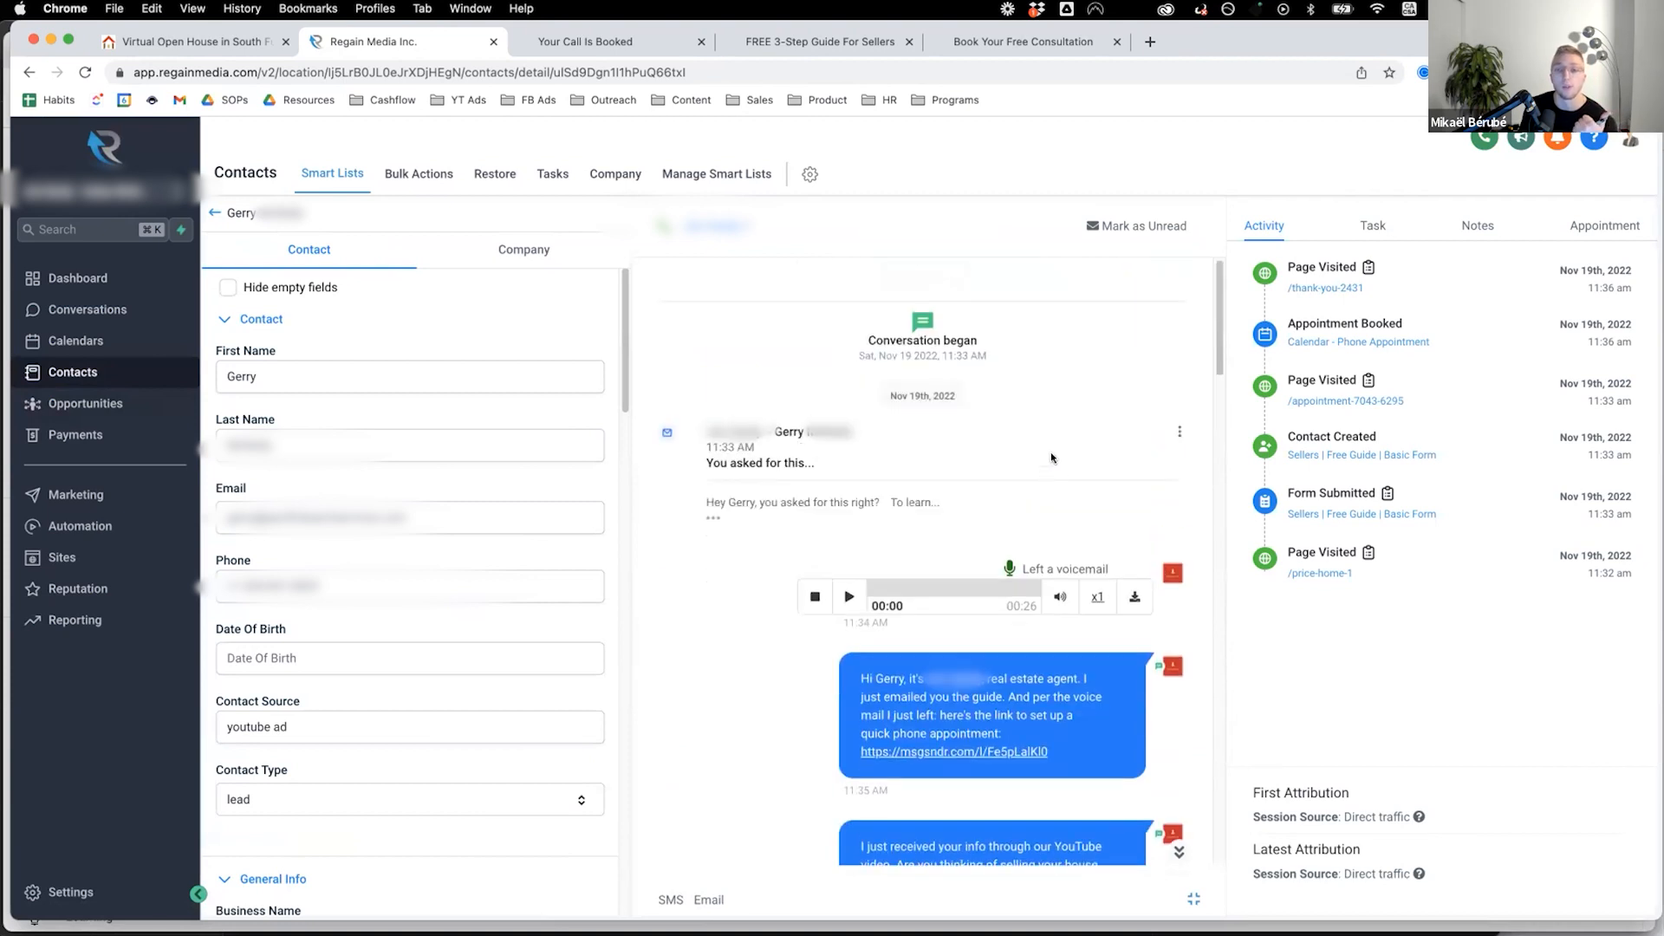
scroll(997, 503, "down", 5)
scroll(913, 516, "up", 2)
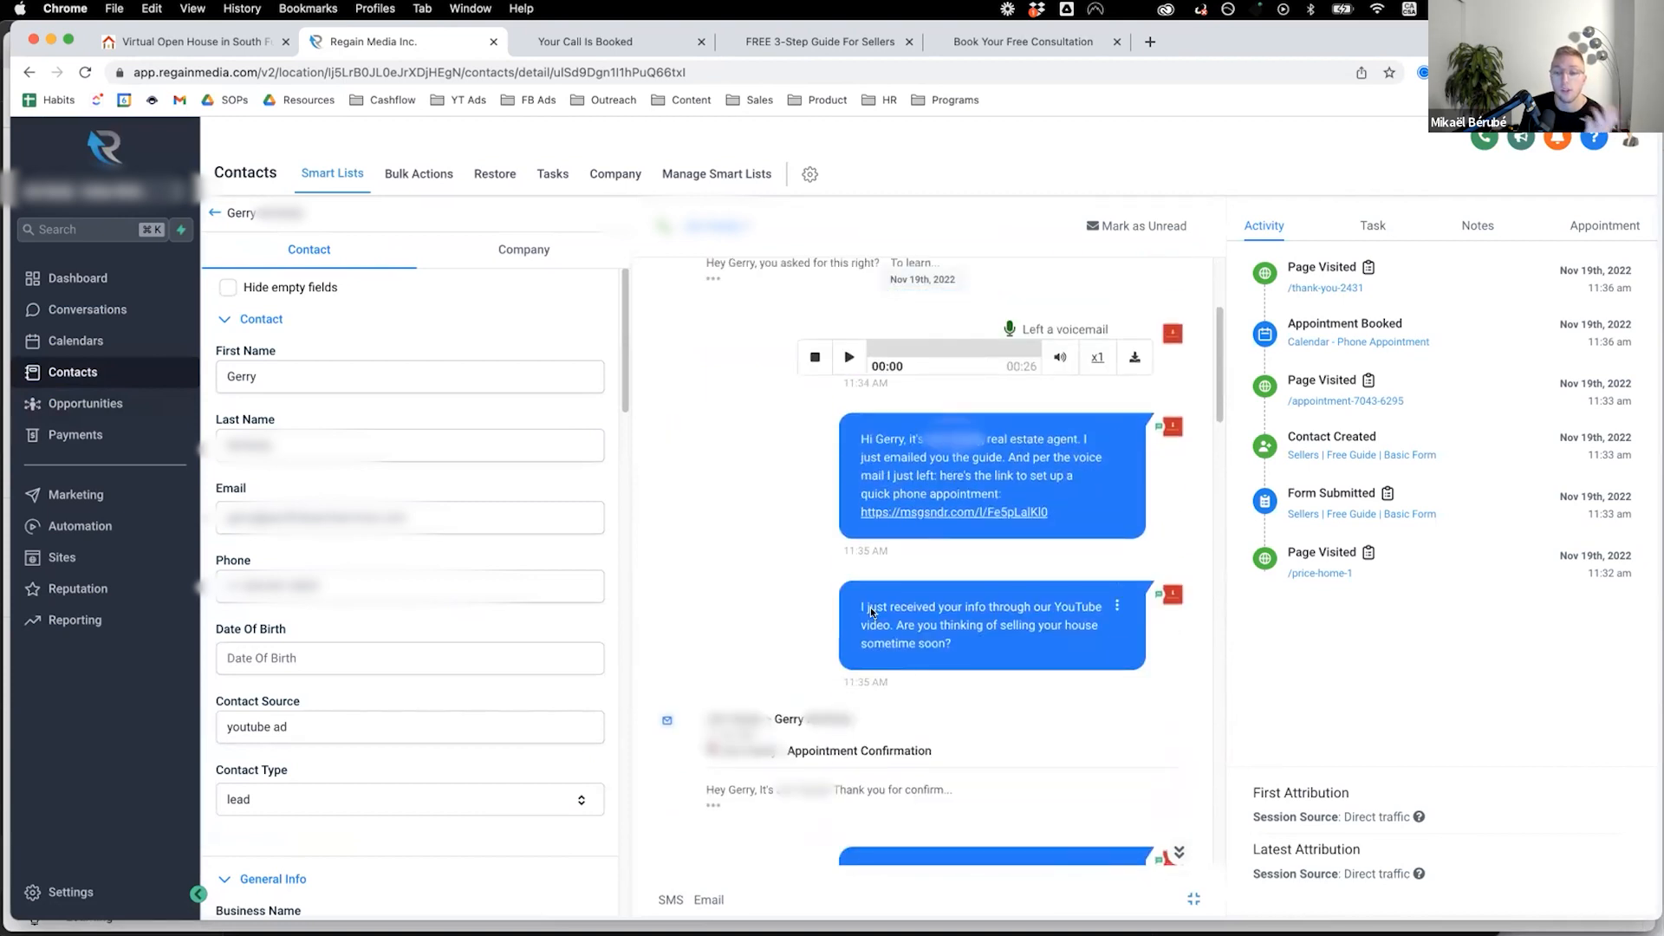
Read through the automated follow-up texts sent after the voicemail in the lead's conversation.
left_click_drag(870, 612, 955, 639)
left_click(956, 641)
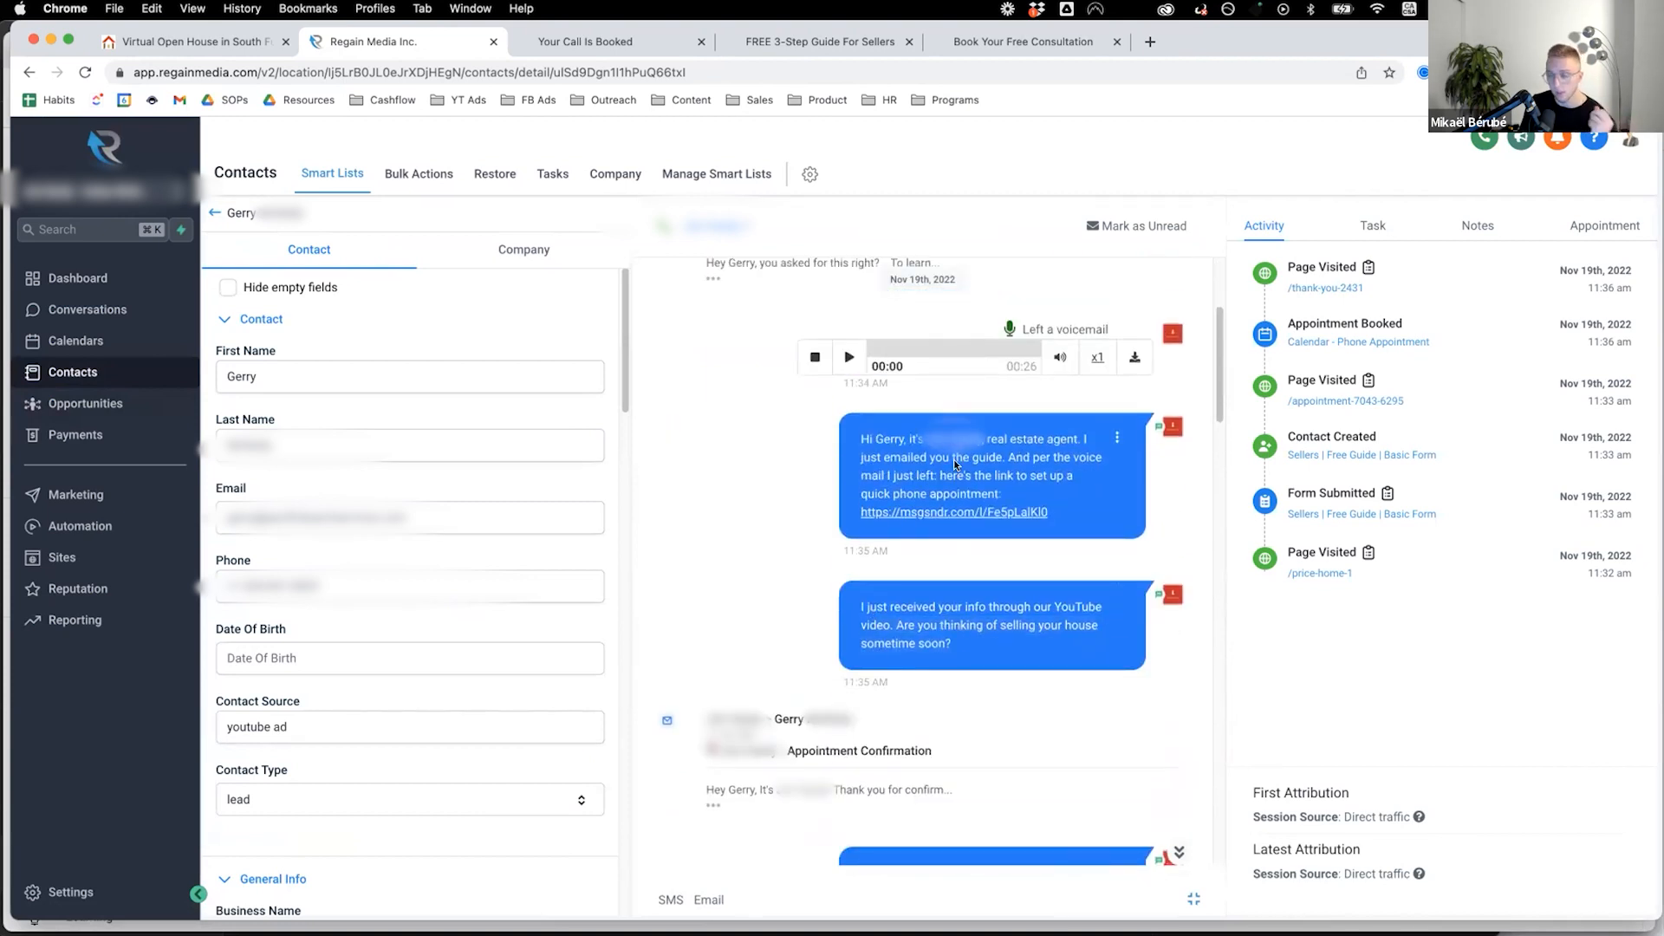
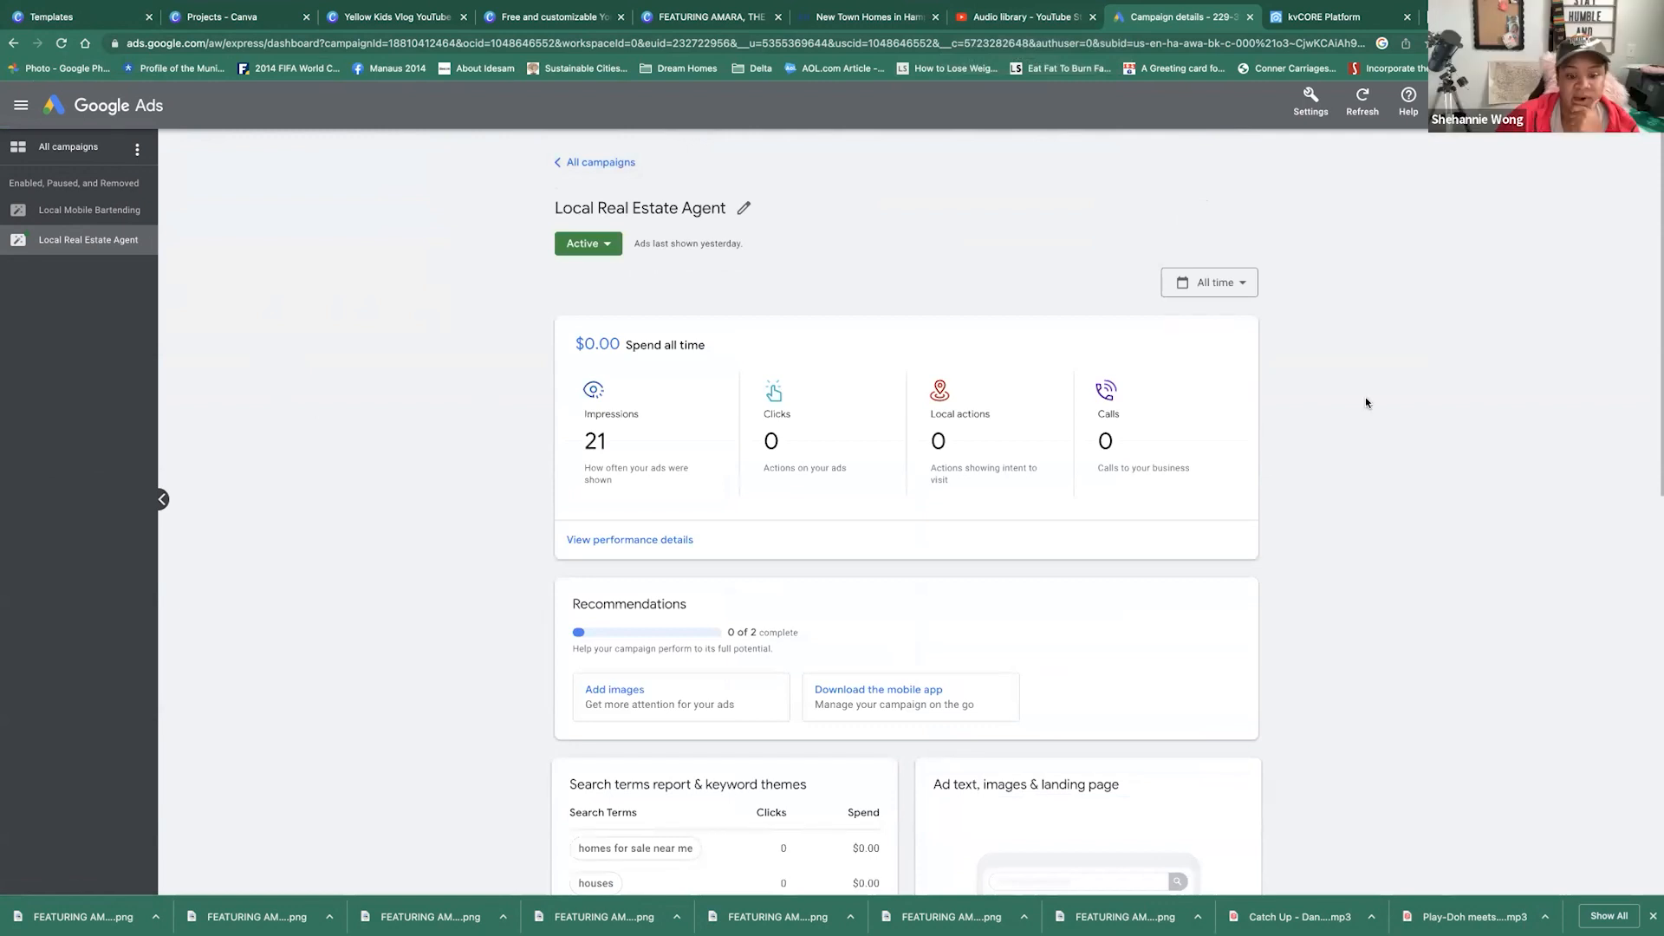
Switch to Google Ads, look over the Local Real Estate Agent campaign's details, and return to the overview of all campaigns.
scroll(1366, 397, "up", 7)
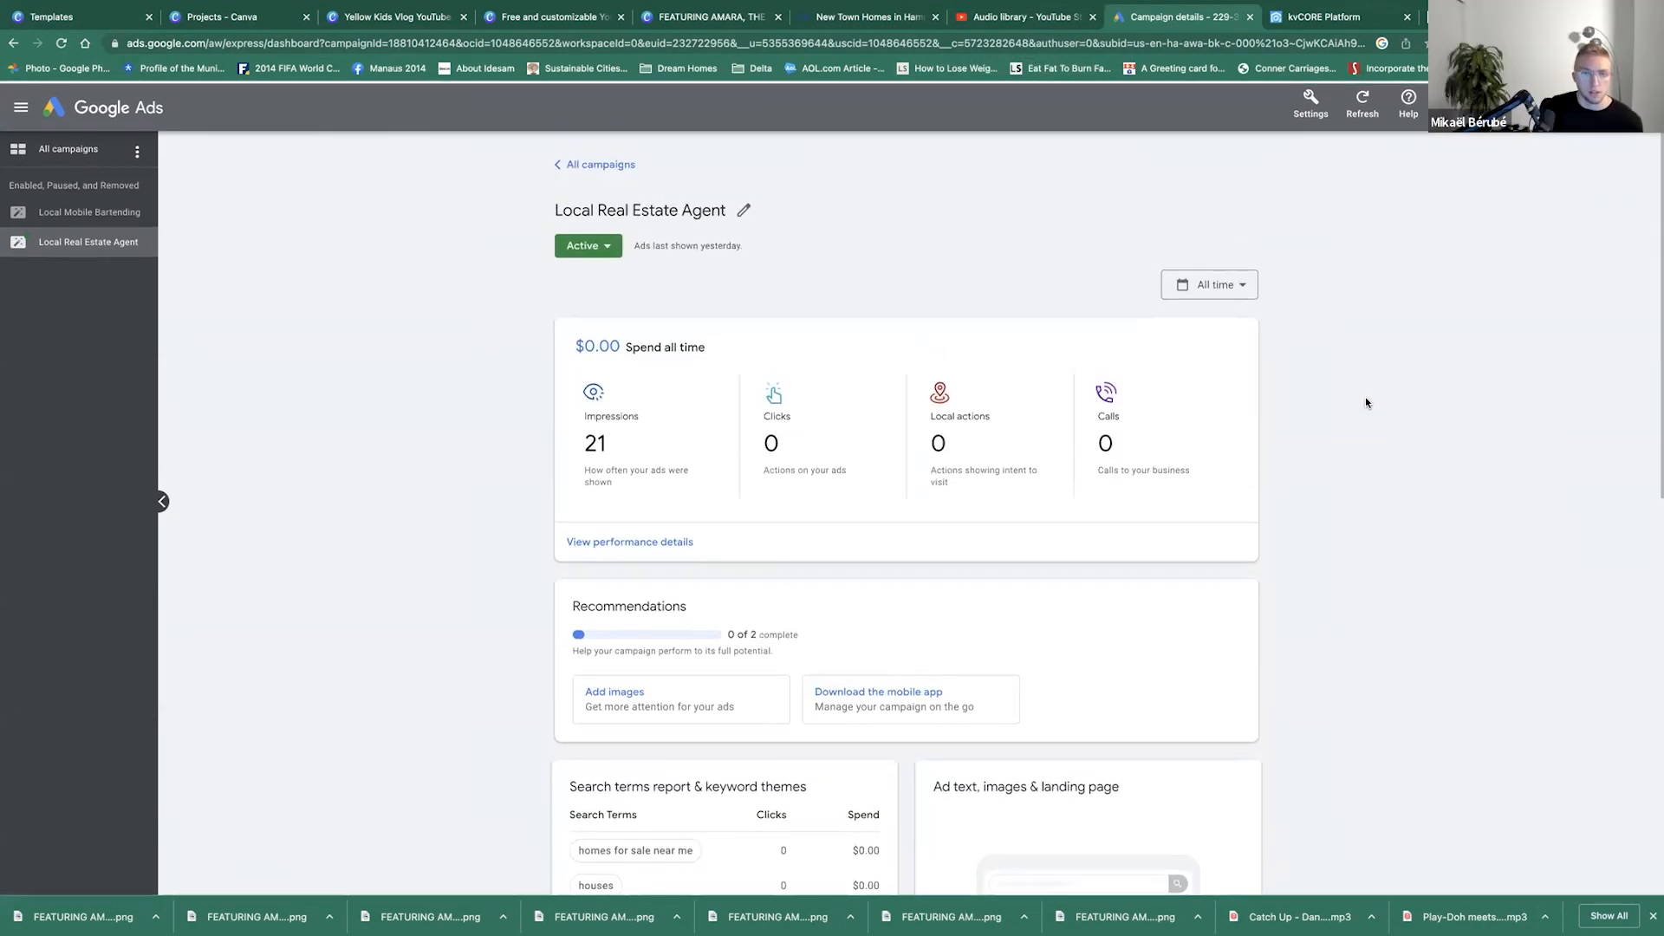
scroll(1365, 397, "down", 1)
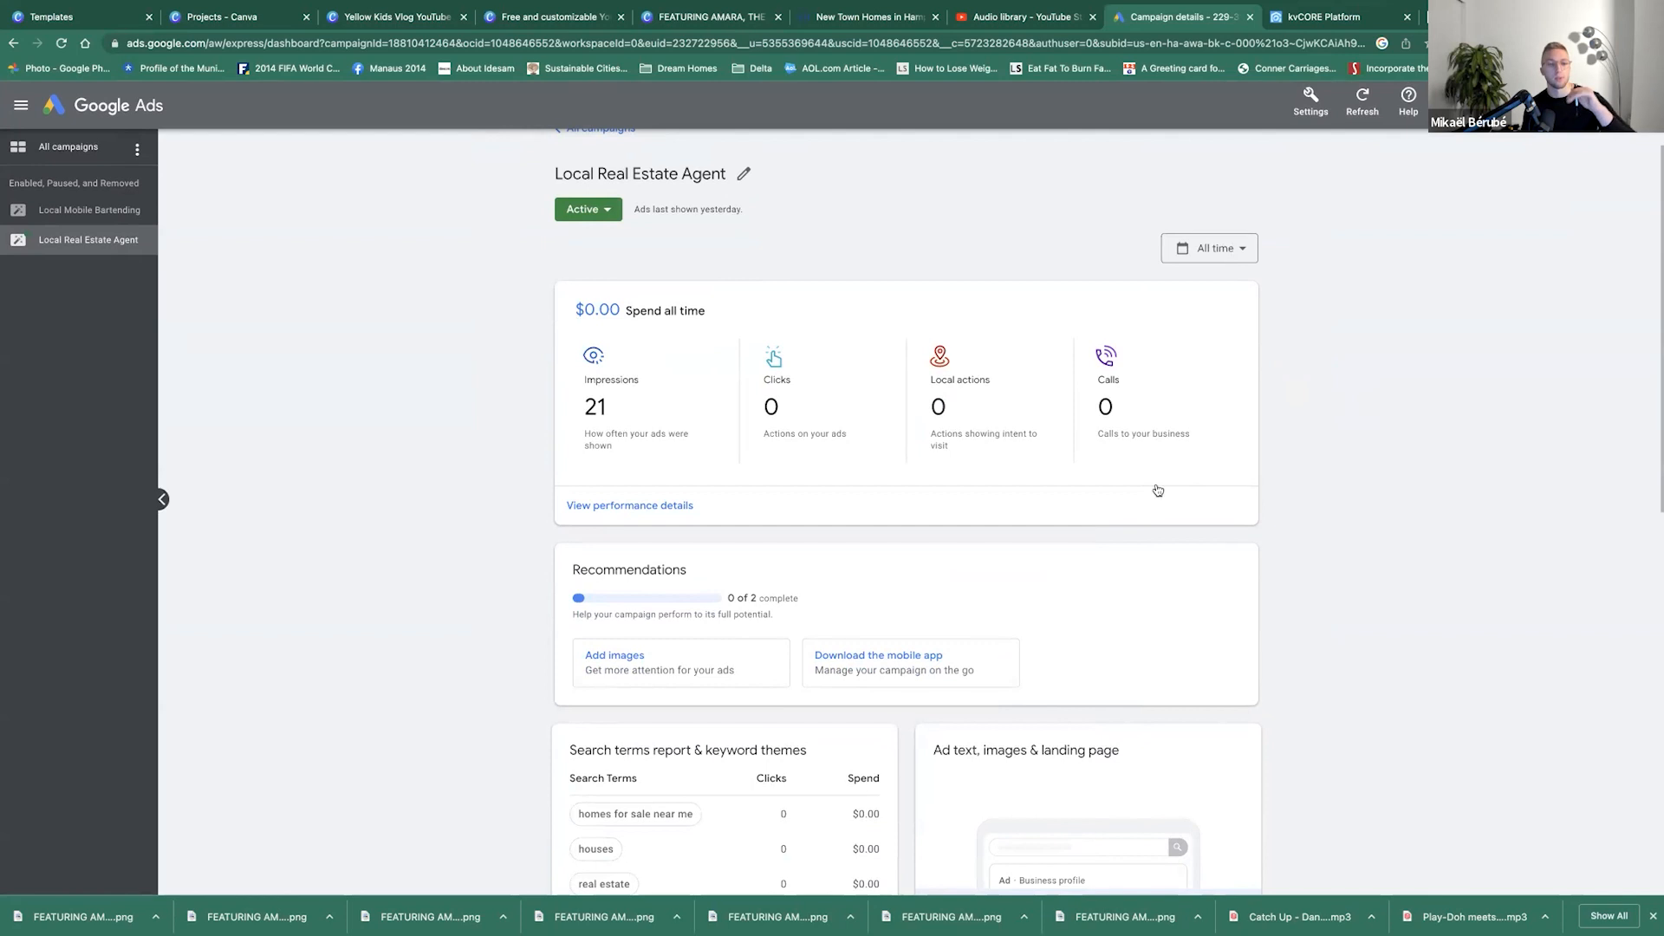
scroll(1031, 391, "up", 1)
left_click(615, 162)
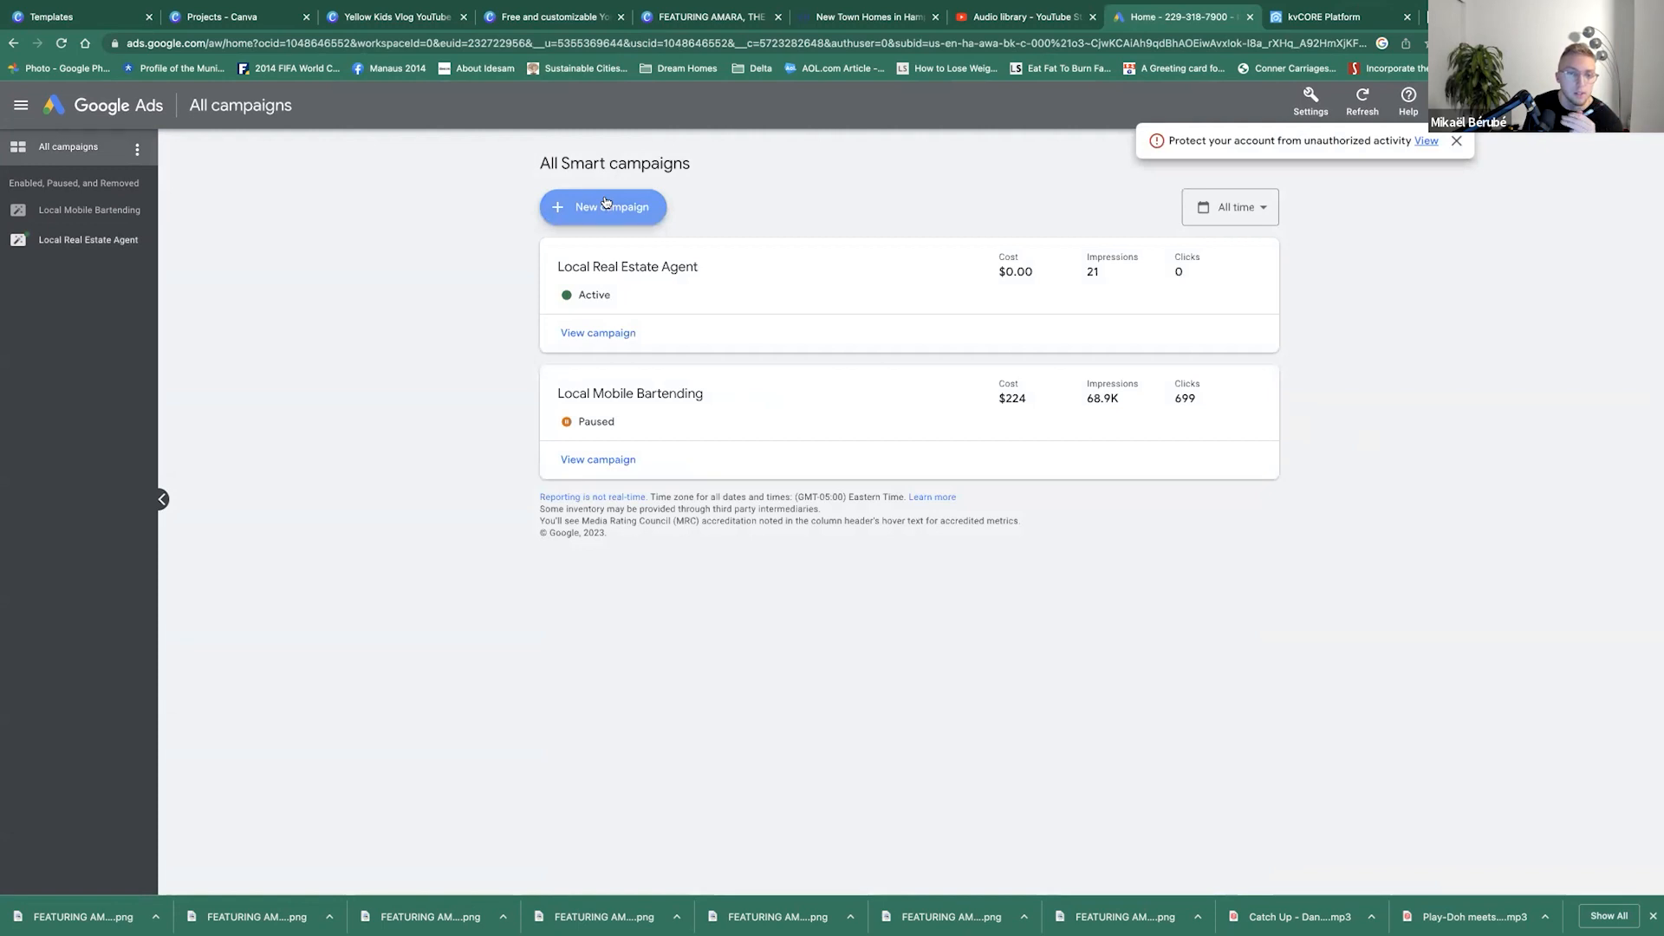
Start a new Smart campaign, switch the account to Expert Mode from there, and dismiss the survey pop-up and the account notification.
left_click(606, 206)
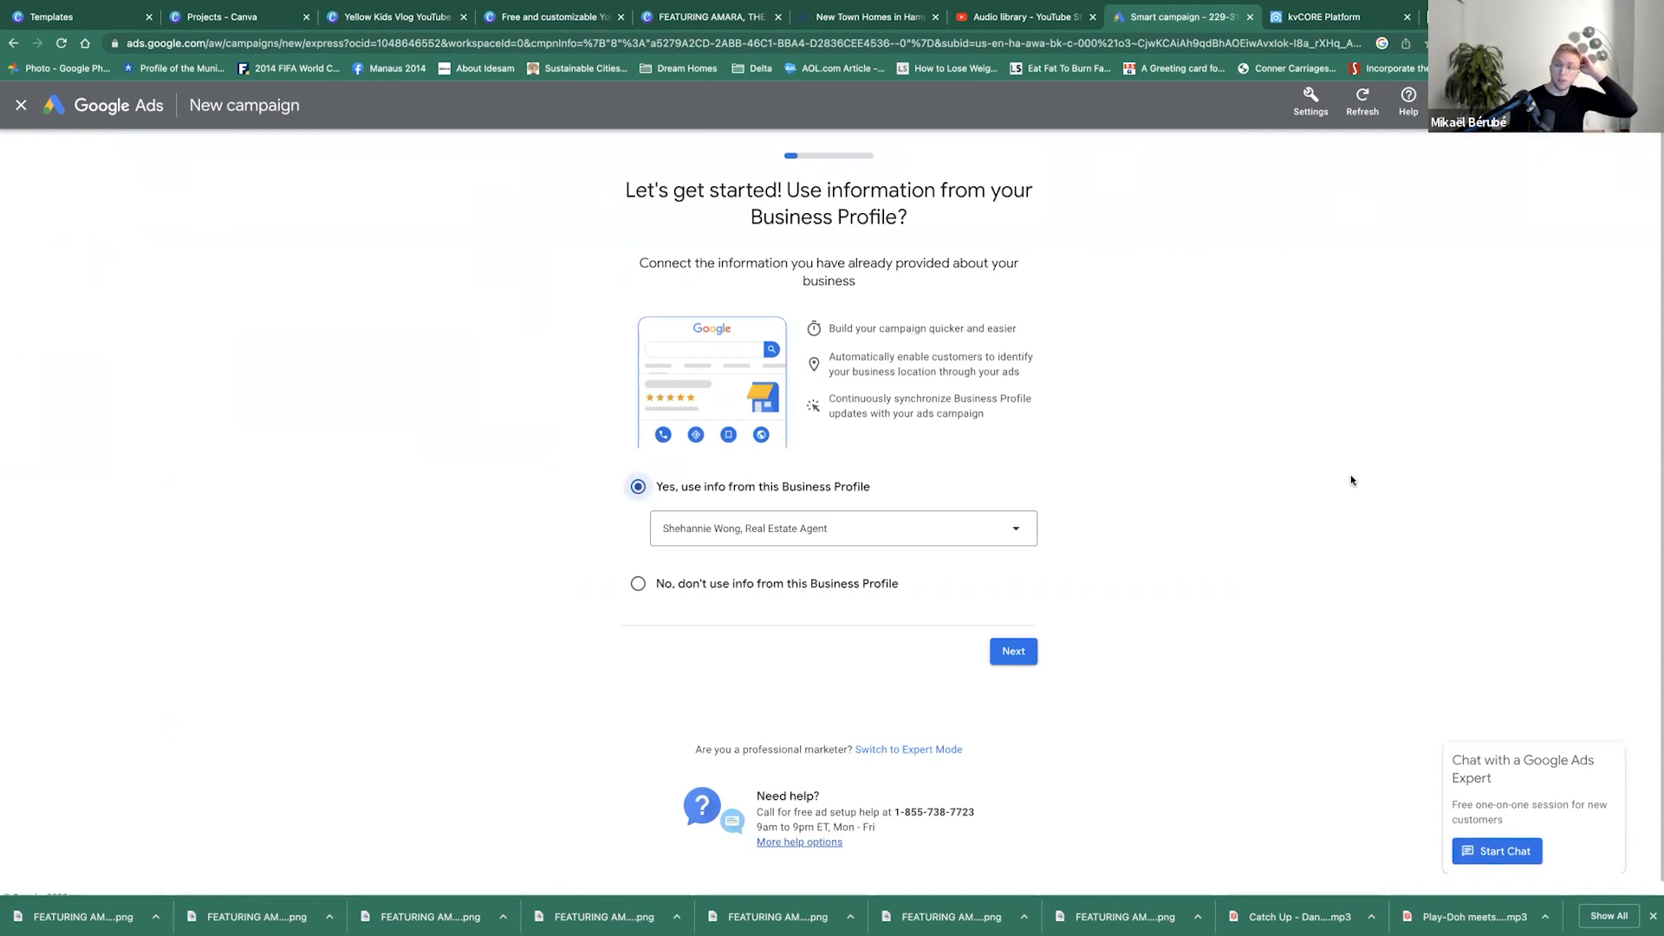
left_click(1311, 104)
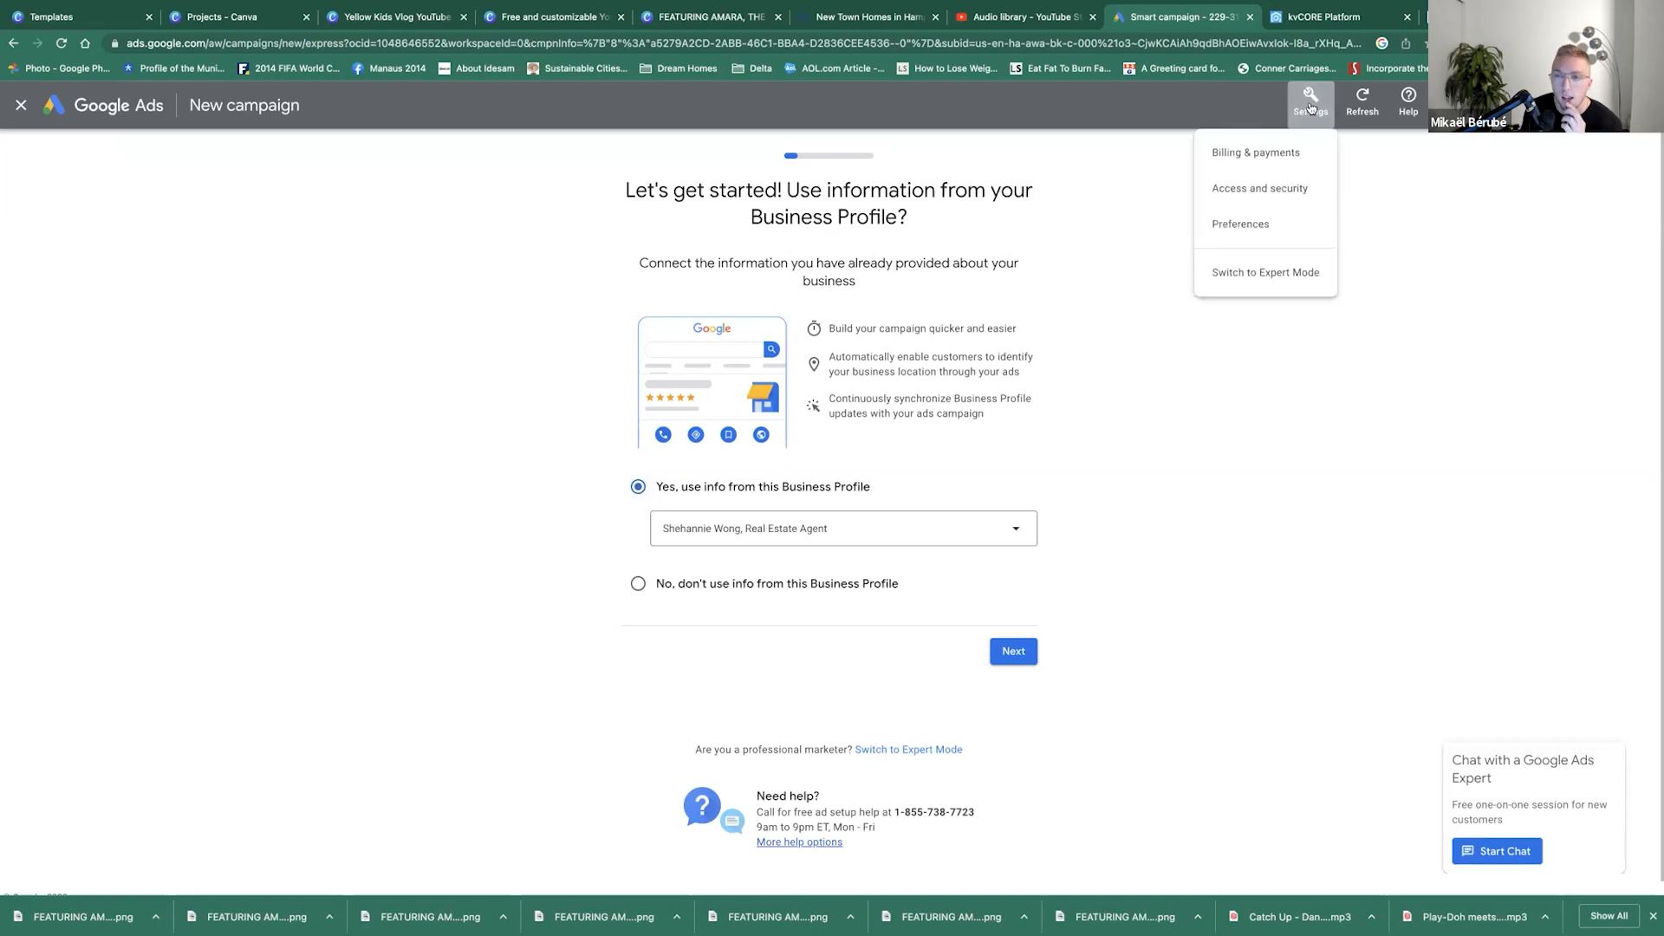
left_click(1272, 272)
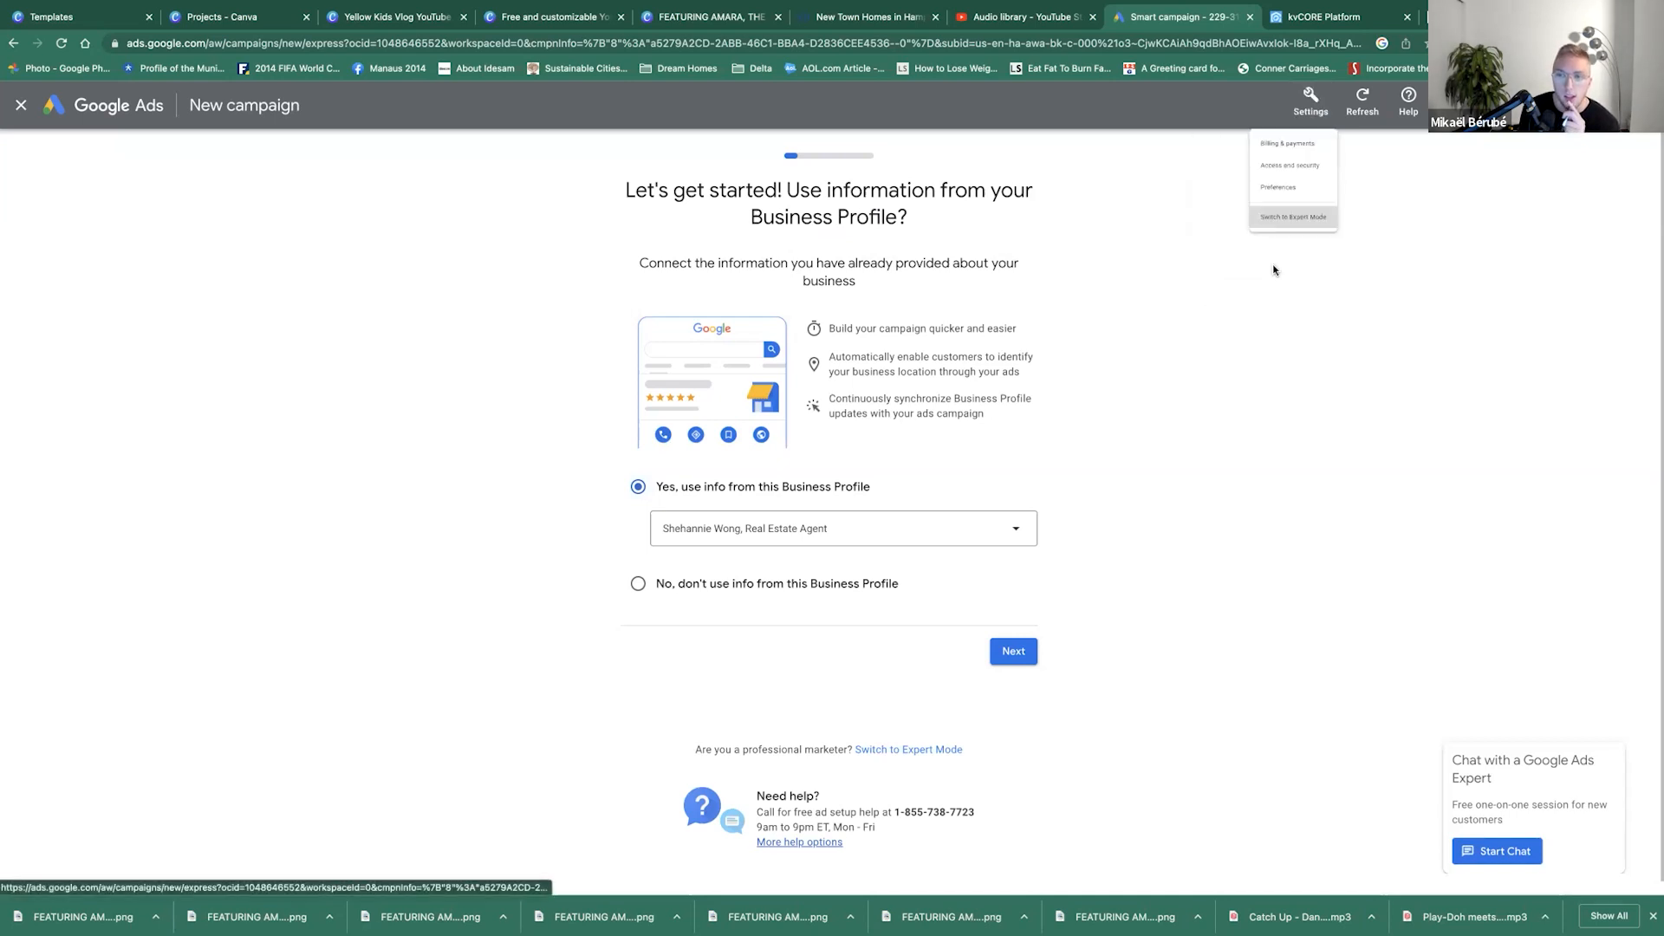
left_click(878, 579)
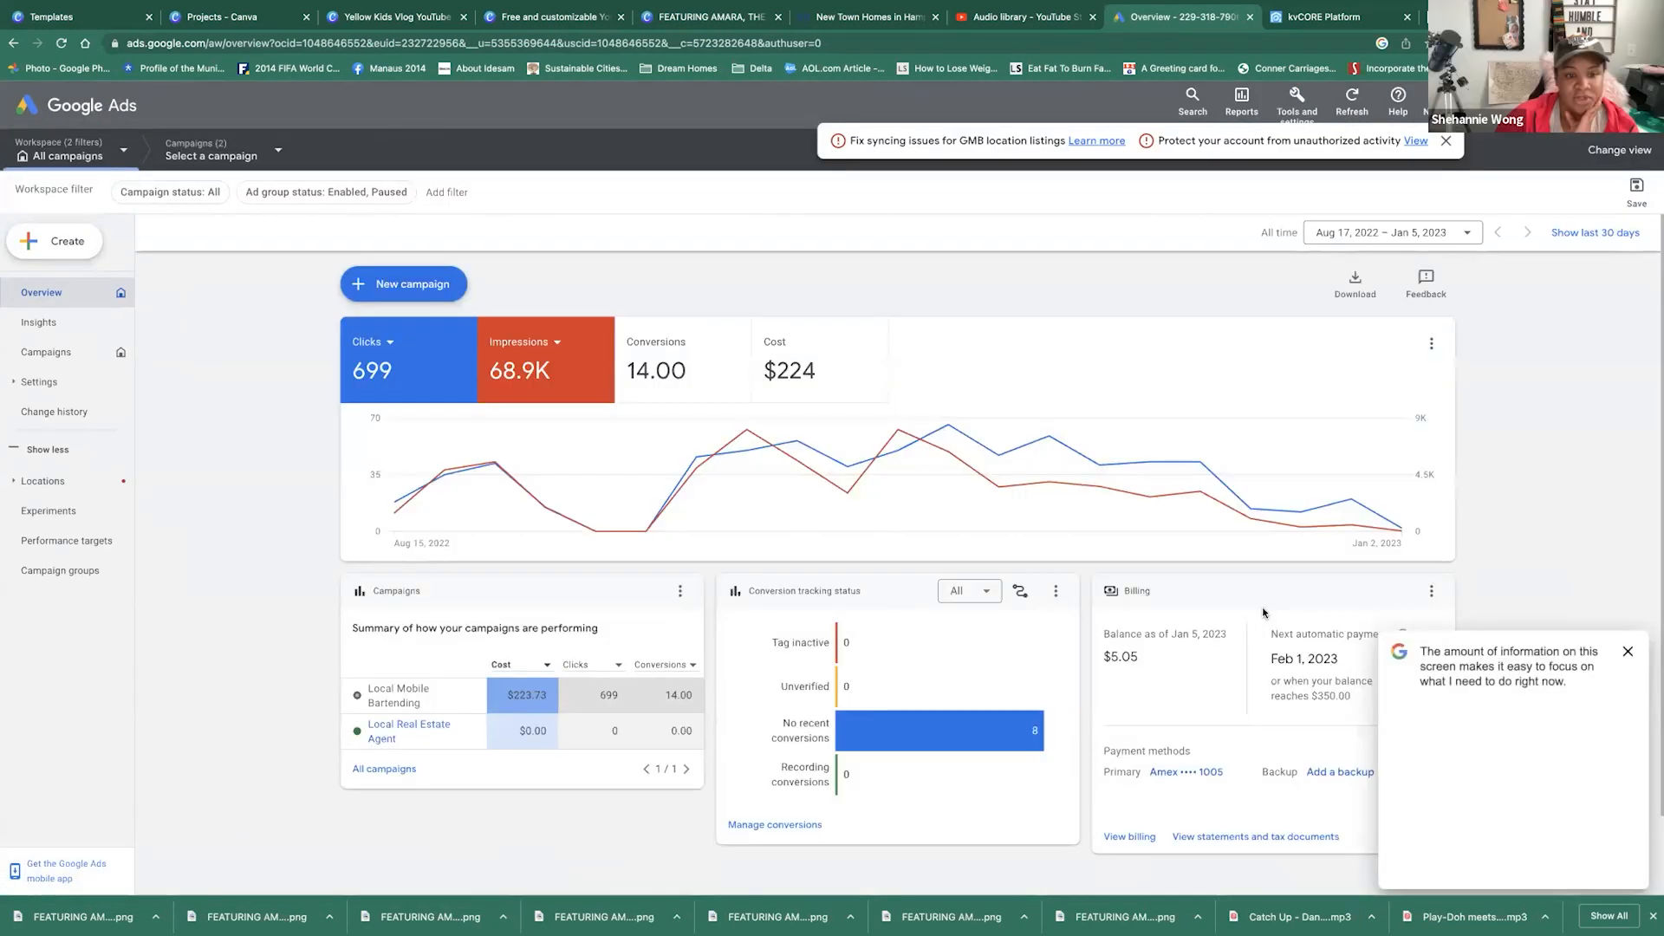
left_click(1628, 651)
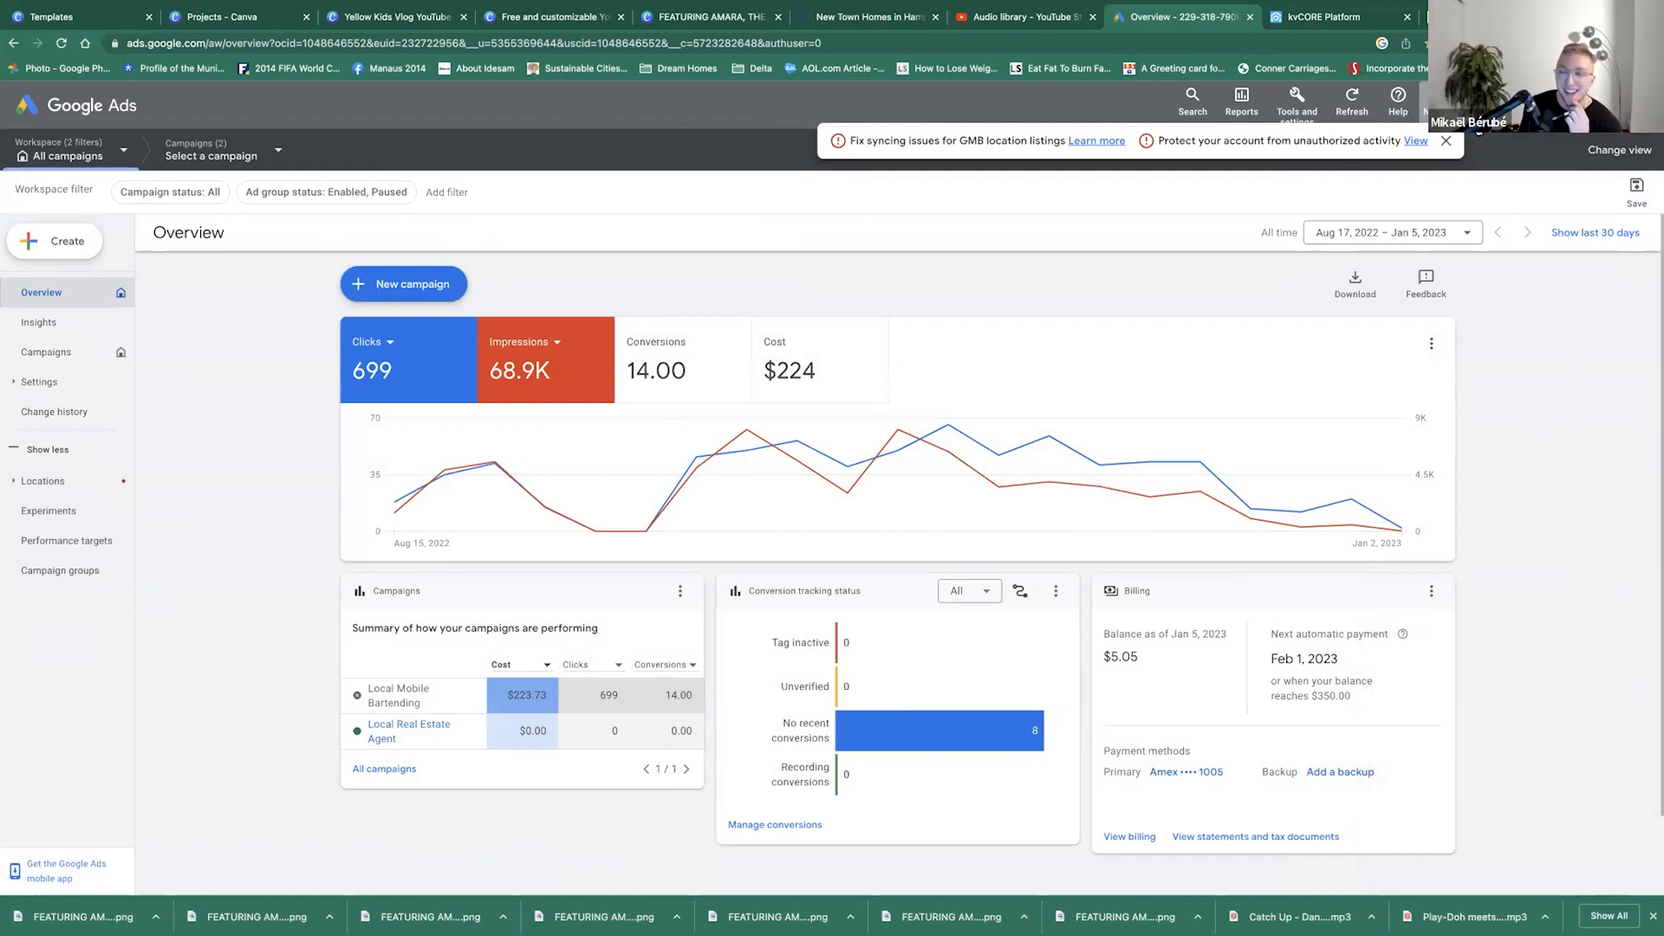
left_click(1445, 140)
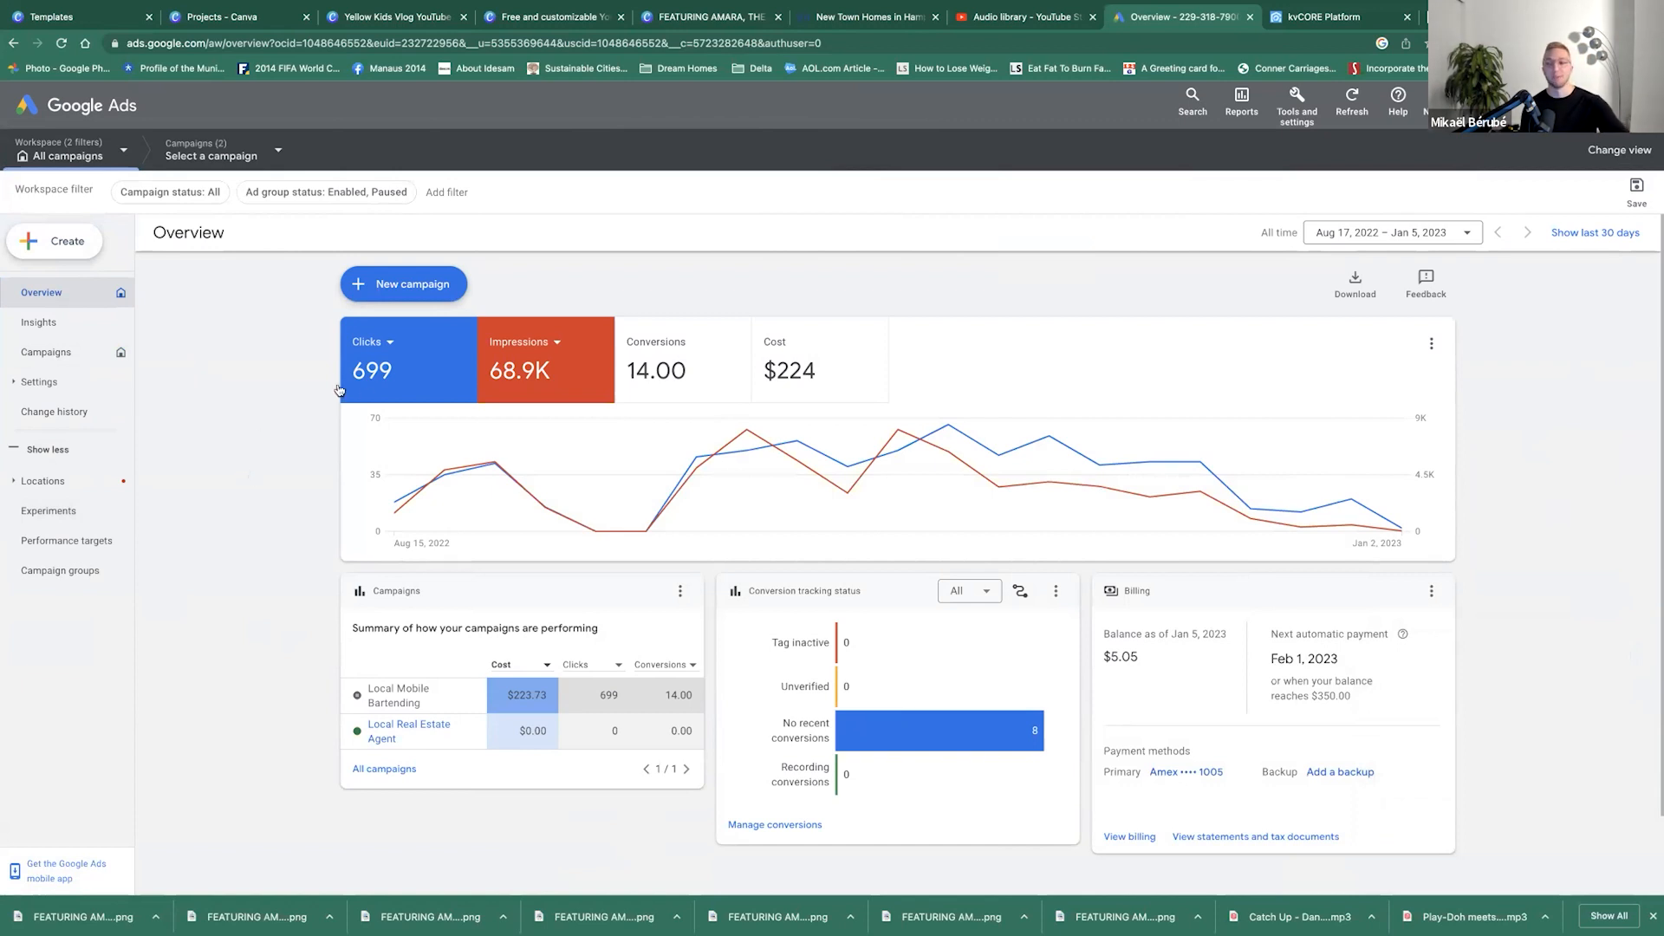
Create a new campaign with the Leads objective, keeping the default conversion goals, and choose Video as the campaign type.
left_click(379, 287)
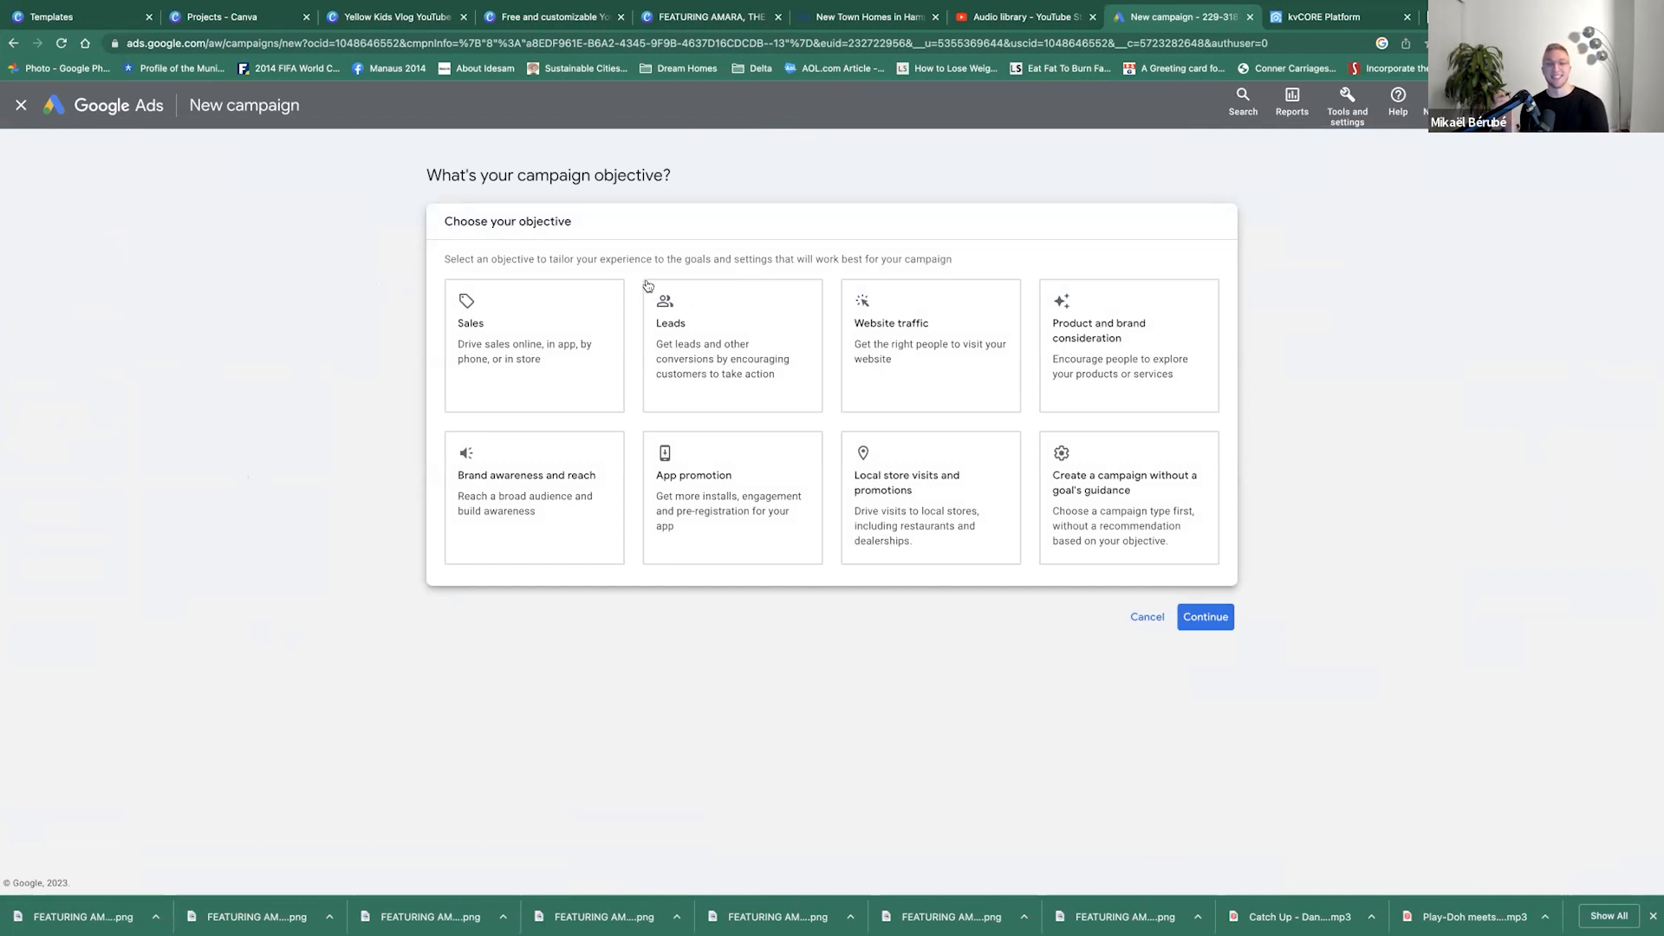
left_click(722, 323)
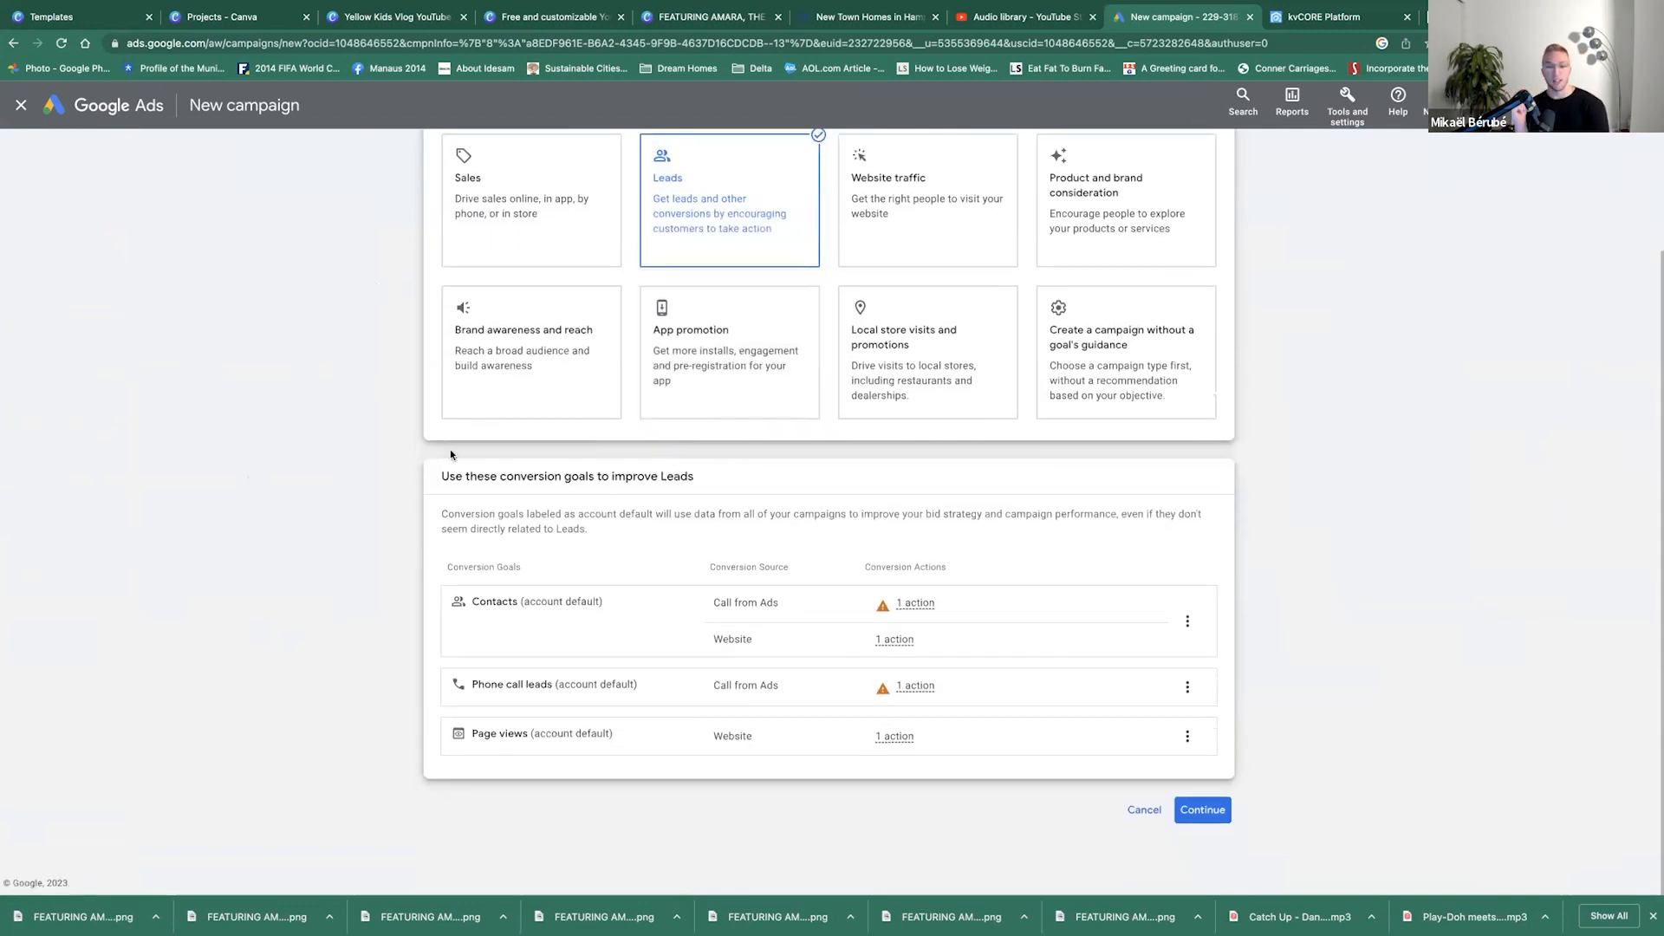
left_click(1203, 811)
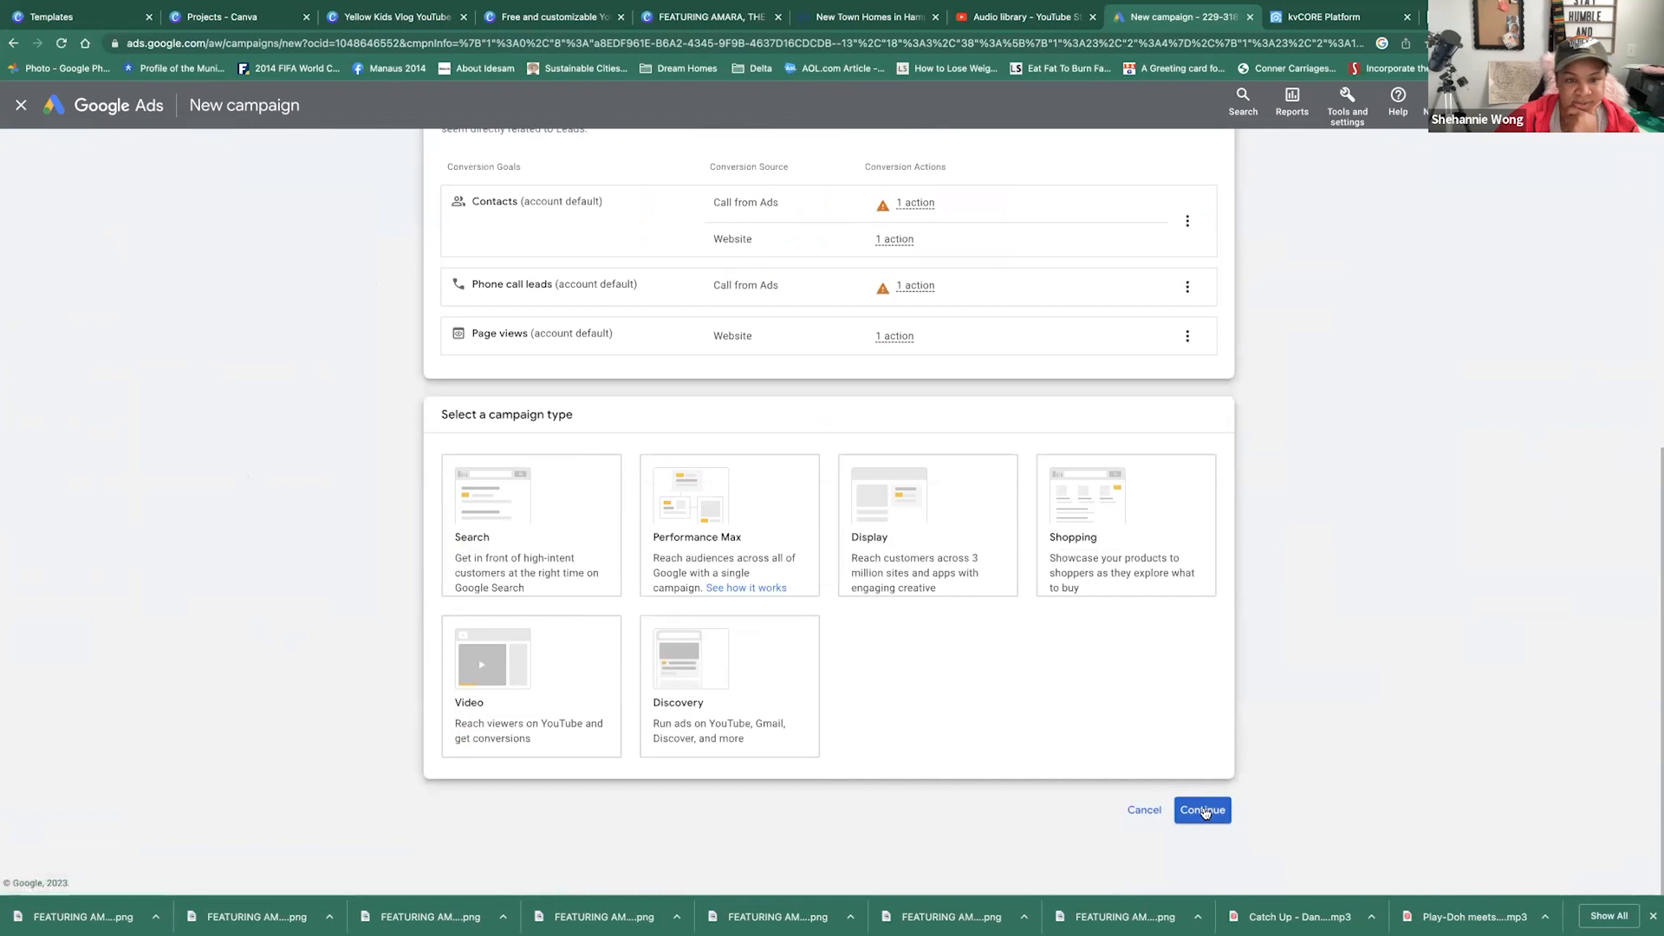
left_click(539, 673)
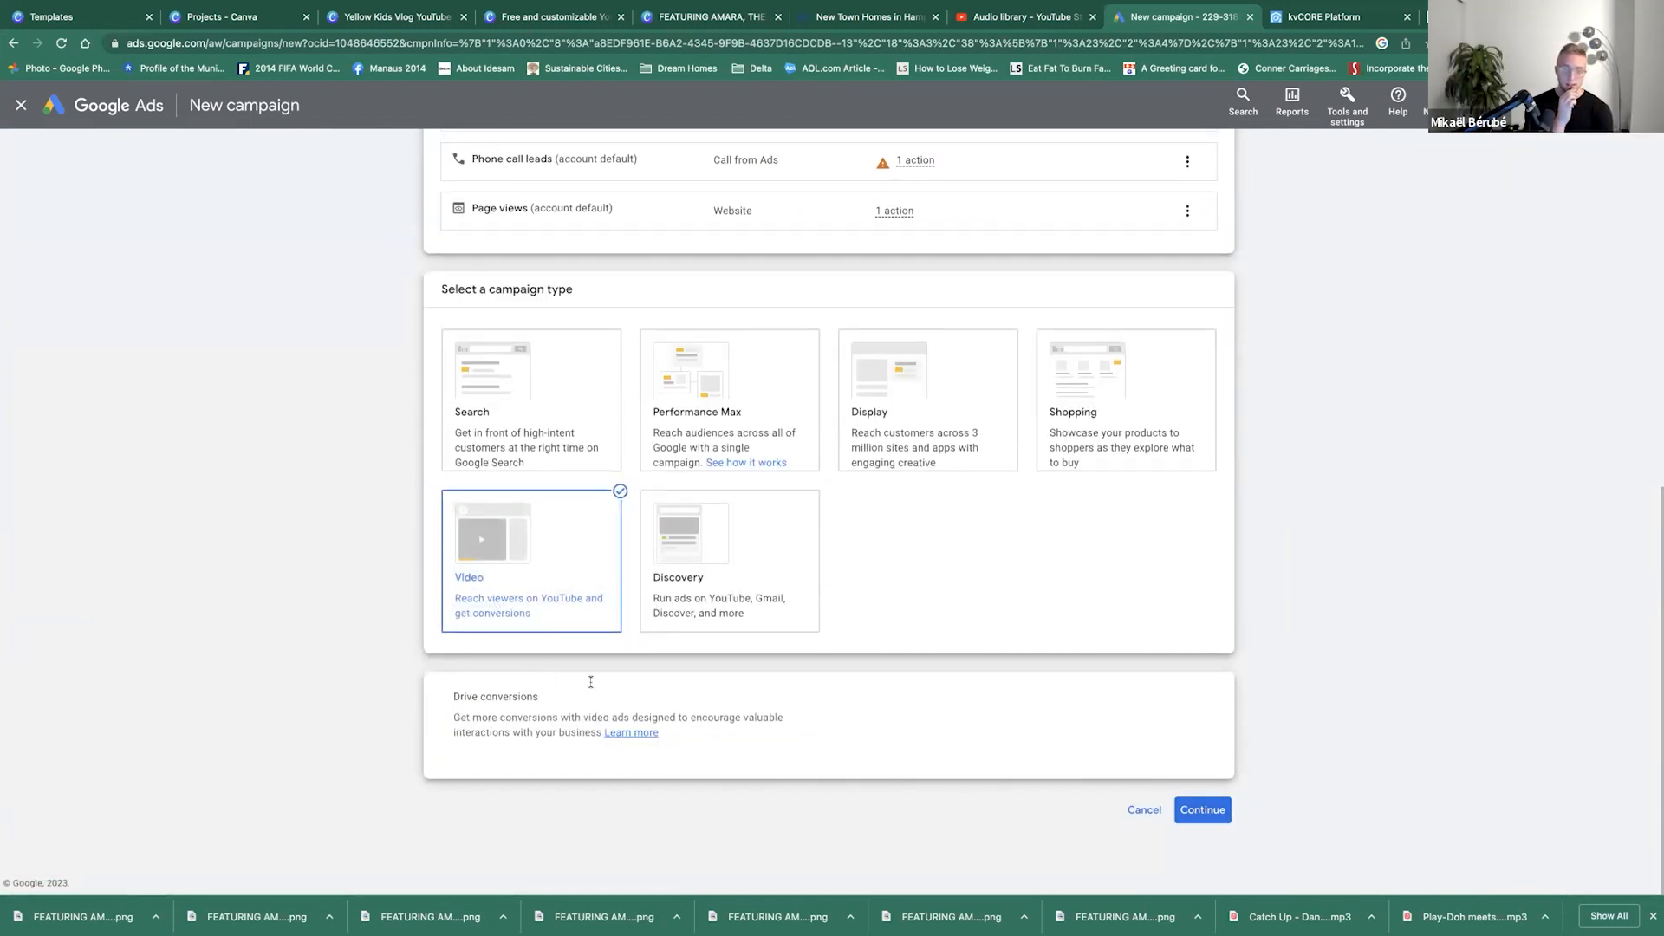
left_click(1203, 810)
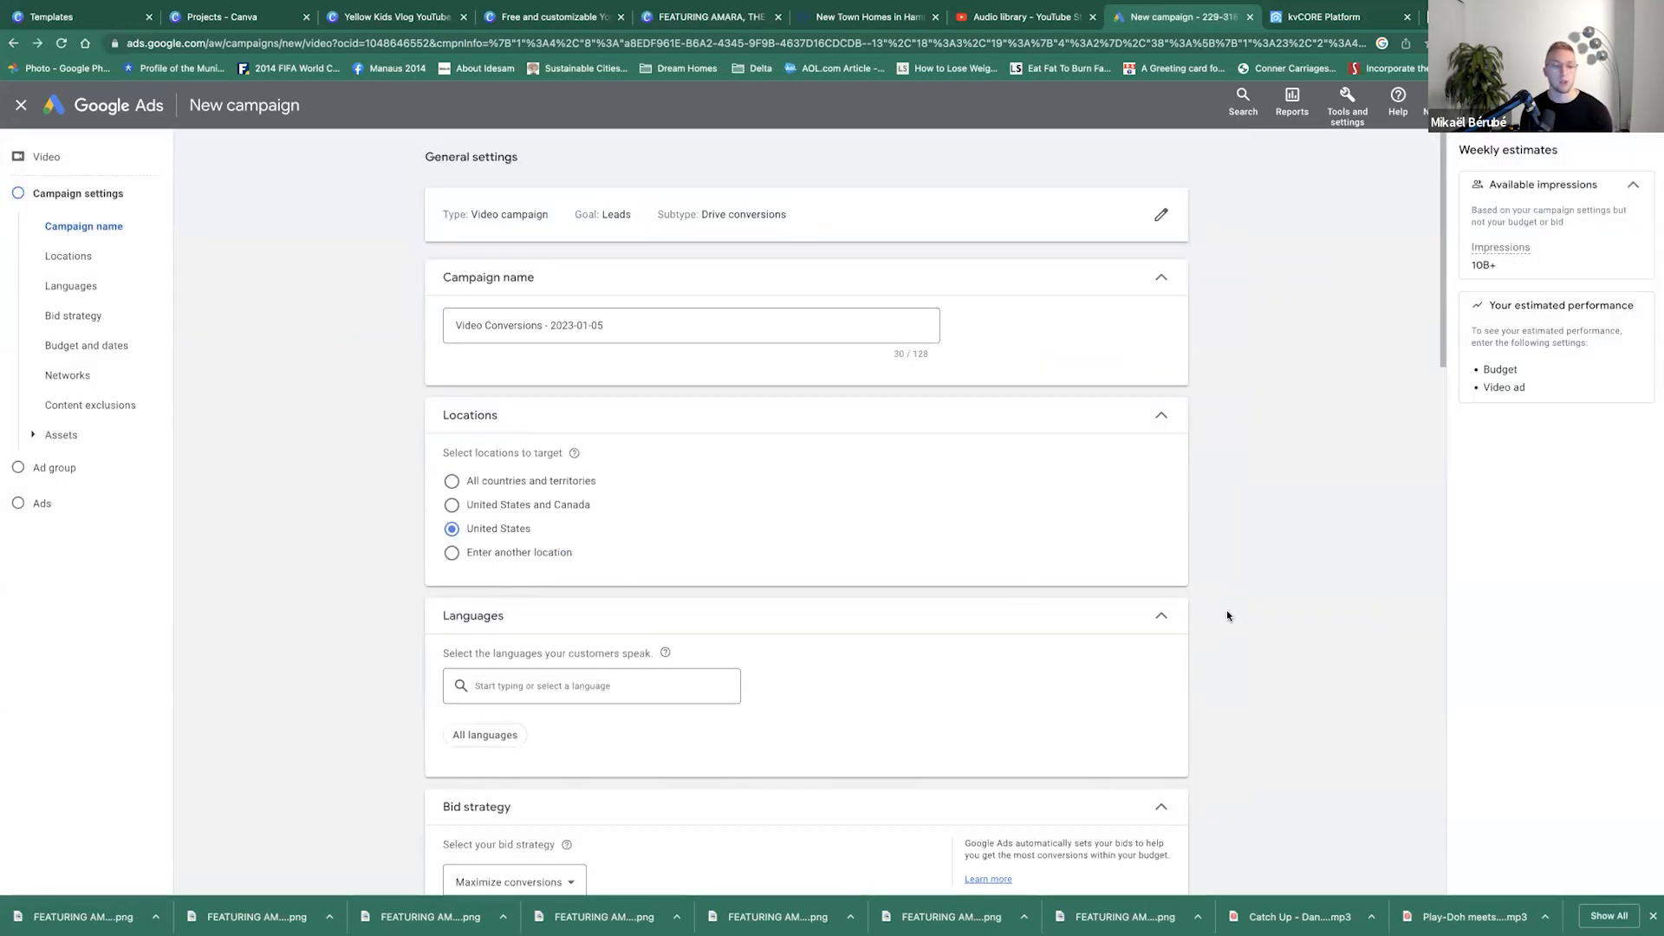
Target the campaign to DeKalb County and Gwinnett County, Georgia, through the advanced location search and save the locations.
left_click(450, 552)
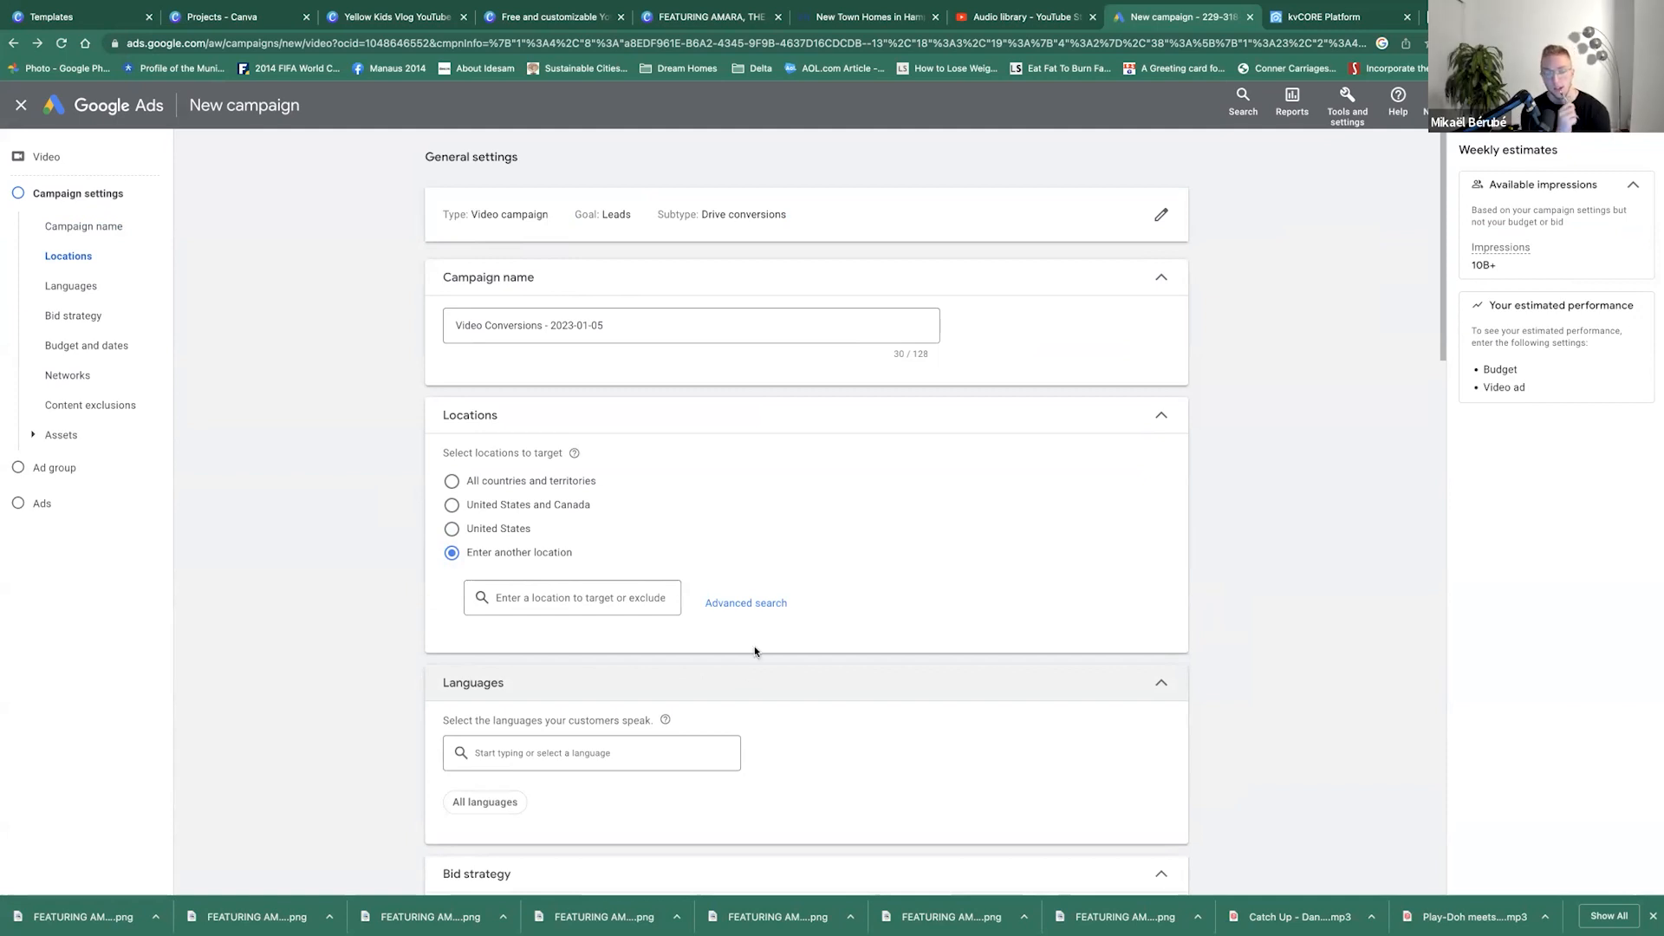
left_click(736, 607)
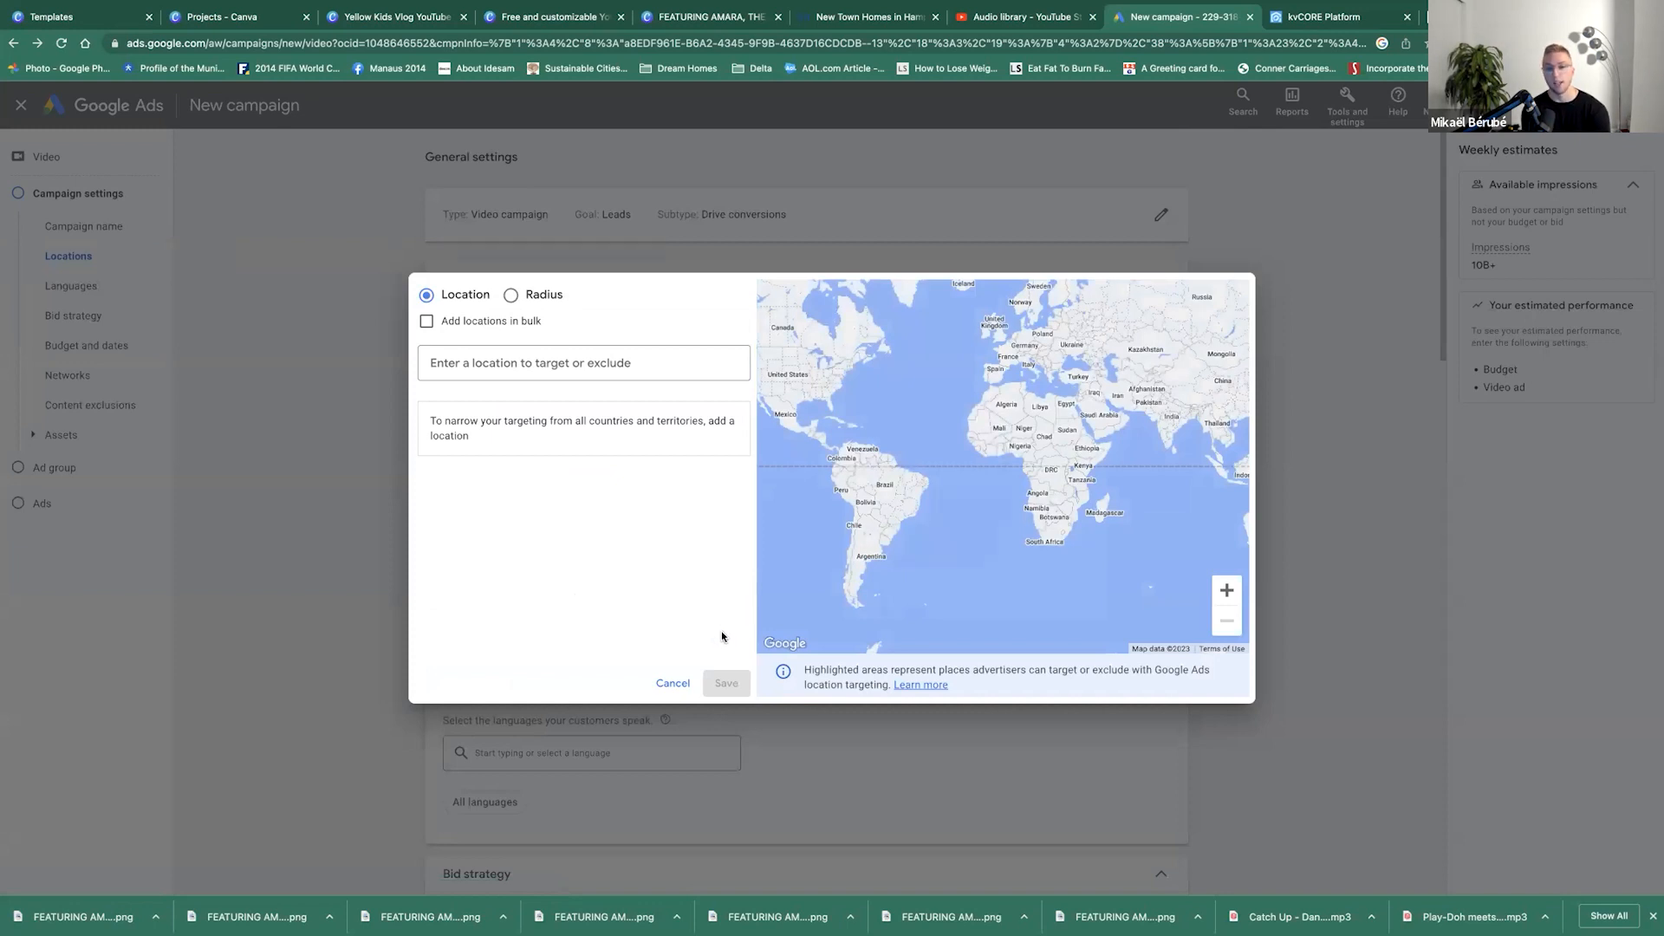
left_click(565, 359)
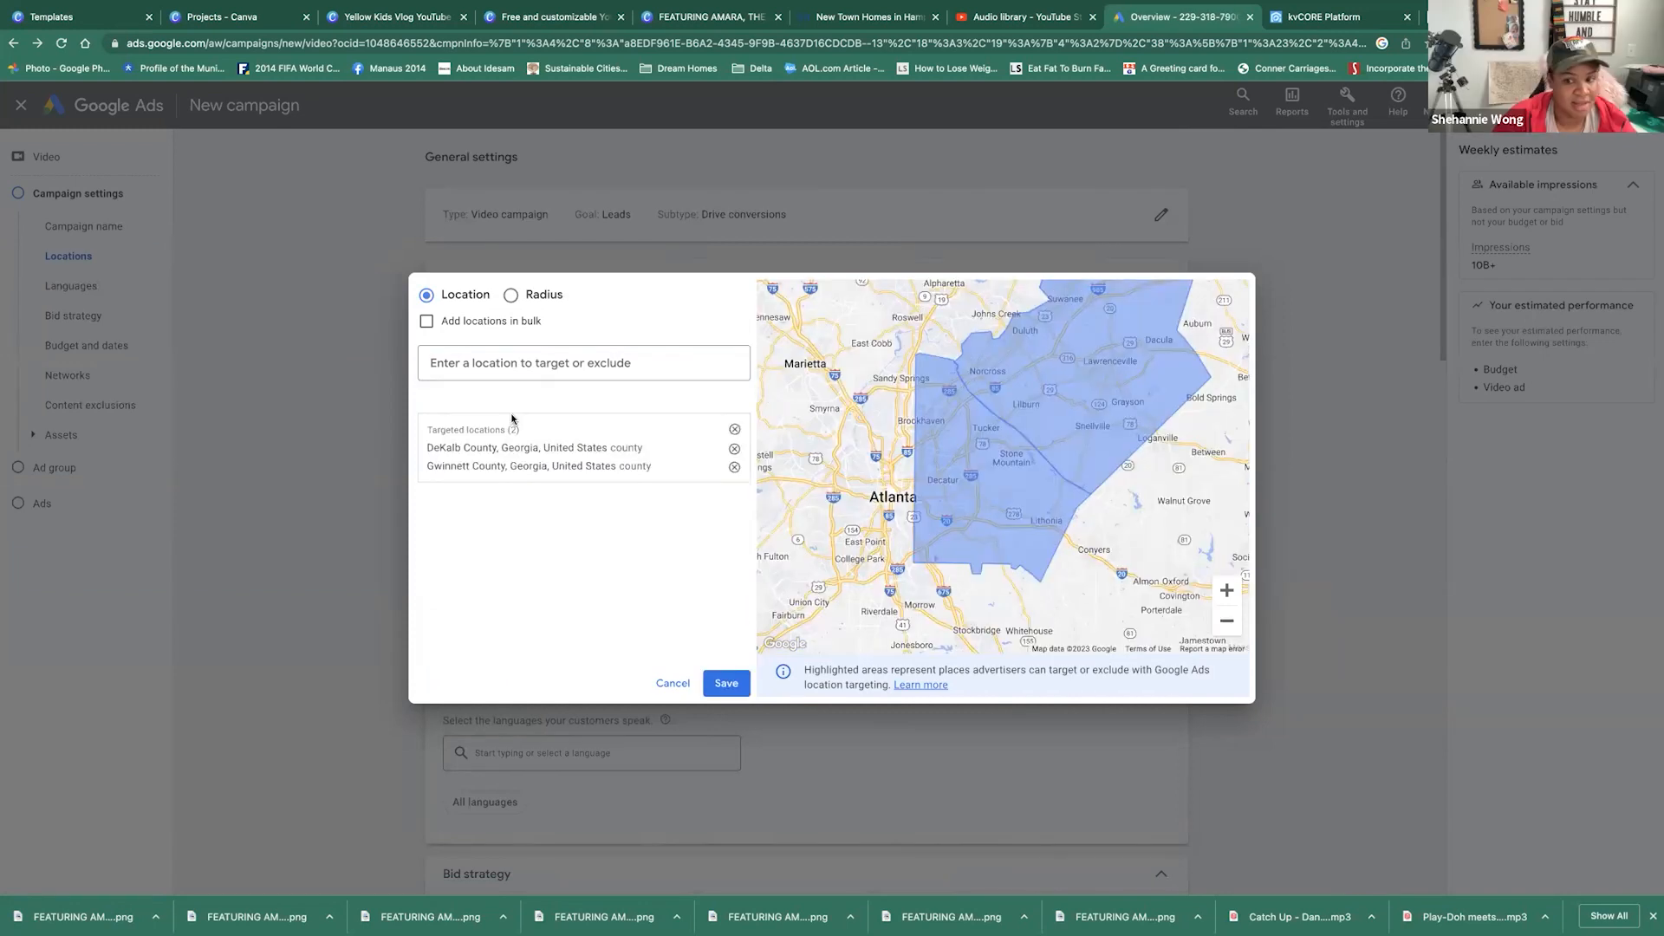
left_click(726, 683)
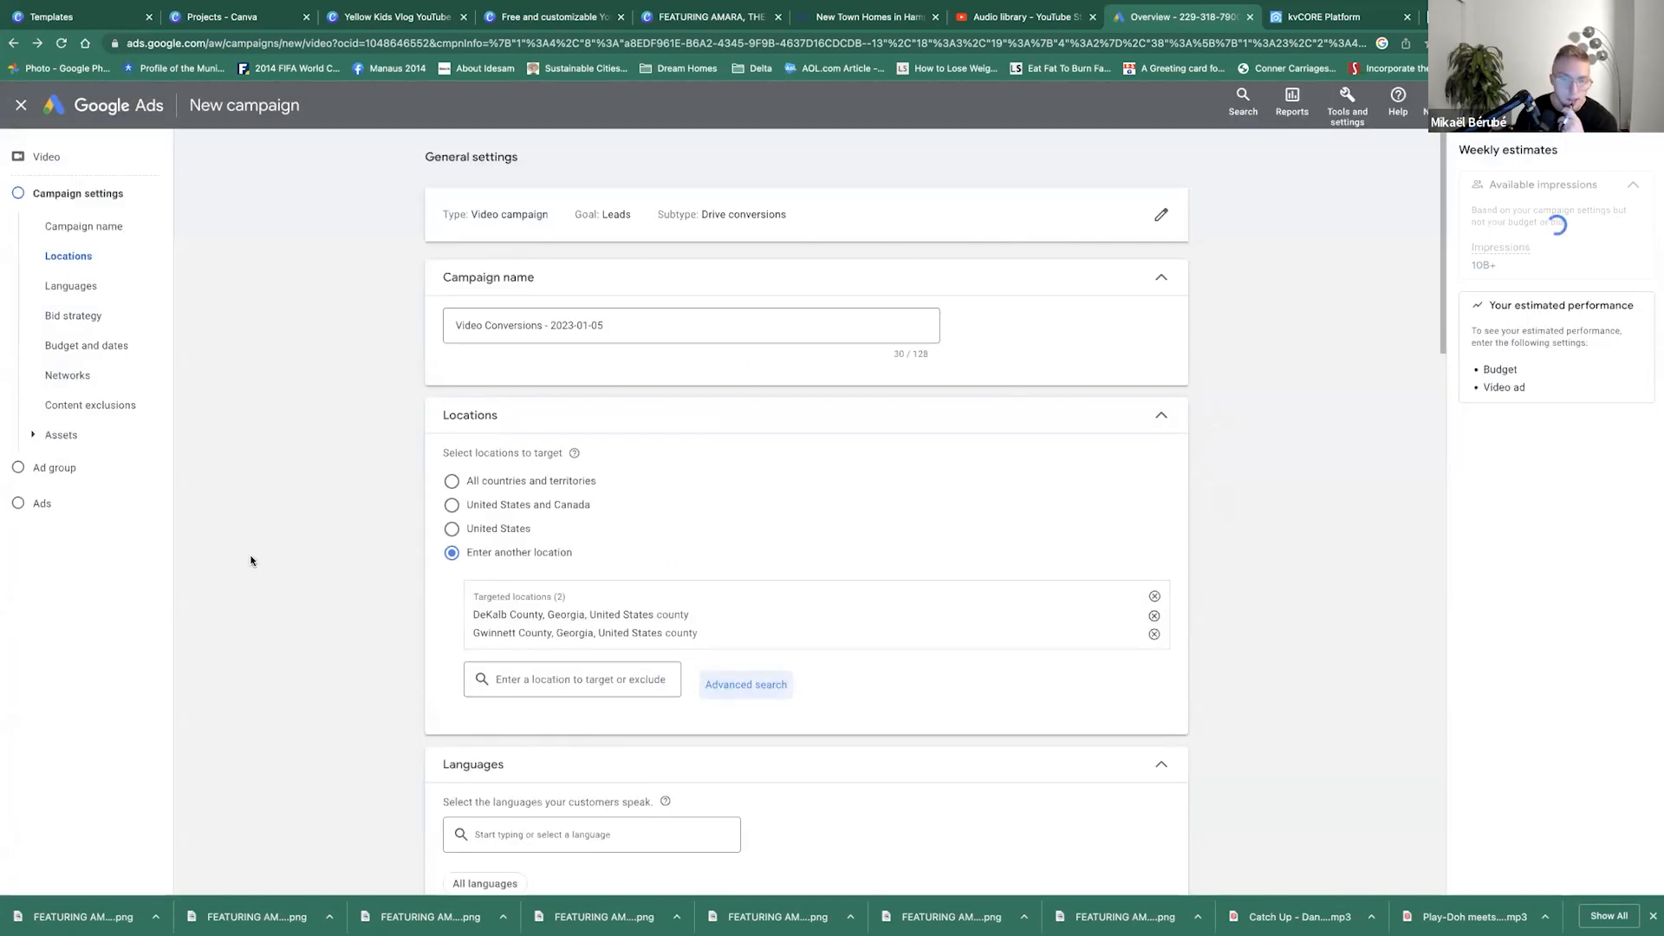
Set the campaign's customer language to English.
scroll(251, 561, "down", 8)
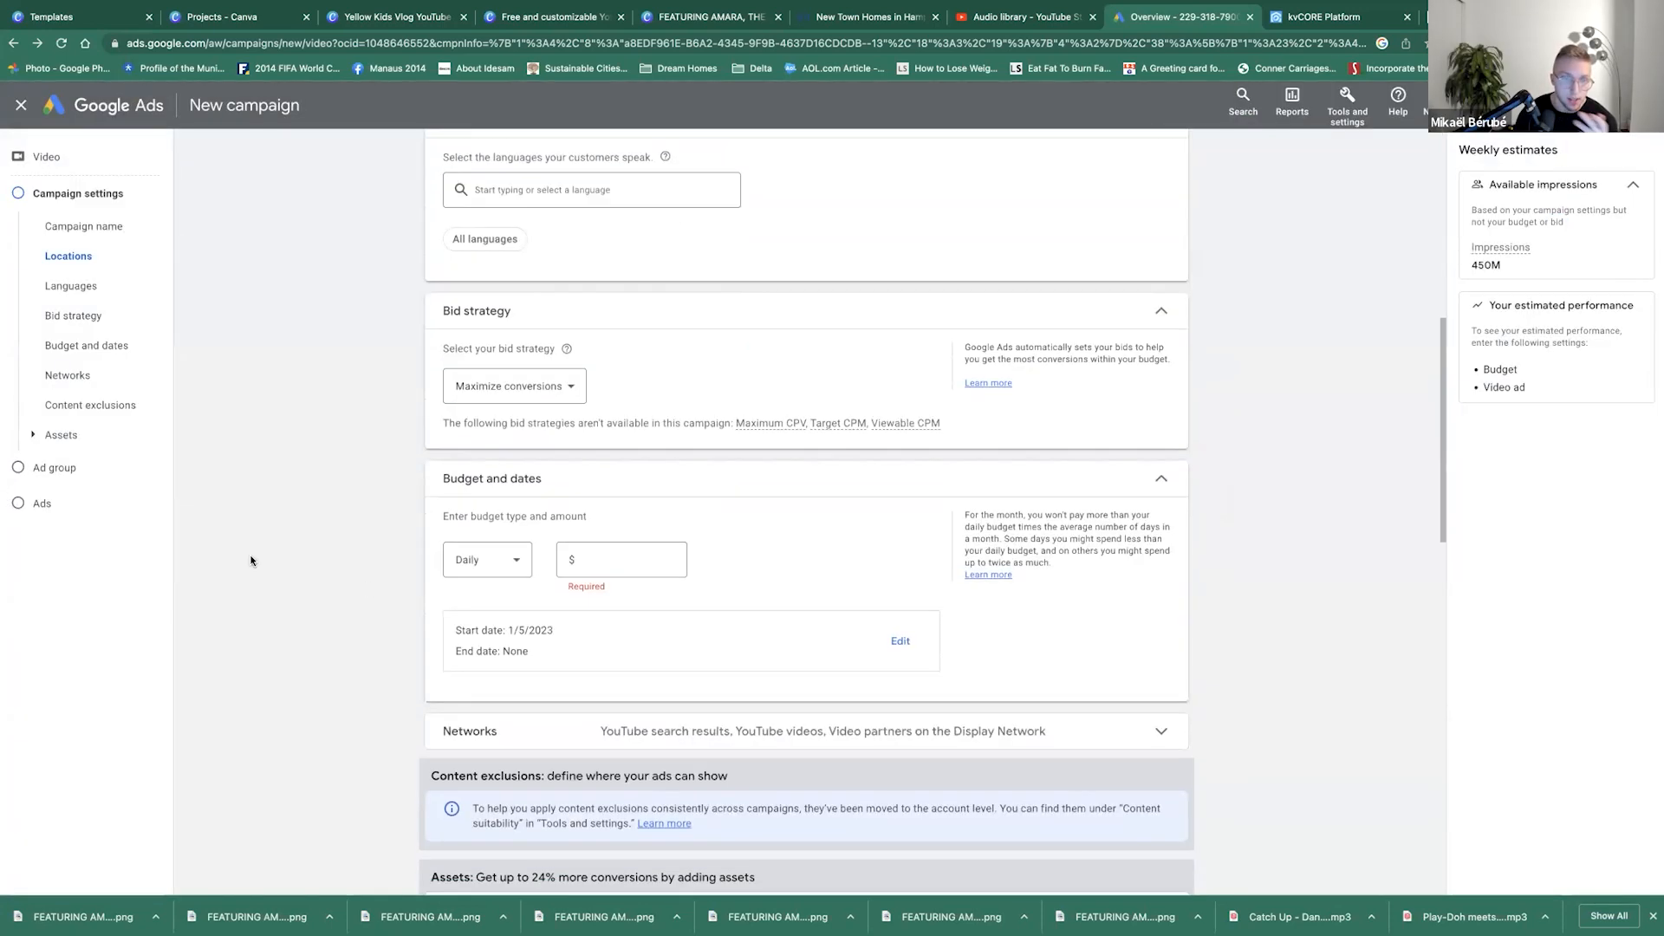
scroll(250, 561, "down", 1)
scroll(250, 561, "up", 1)
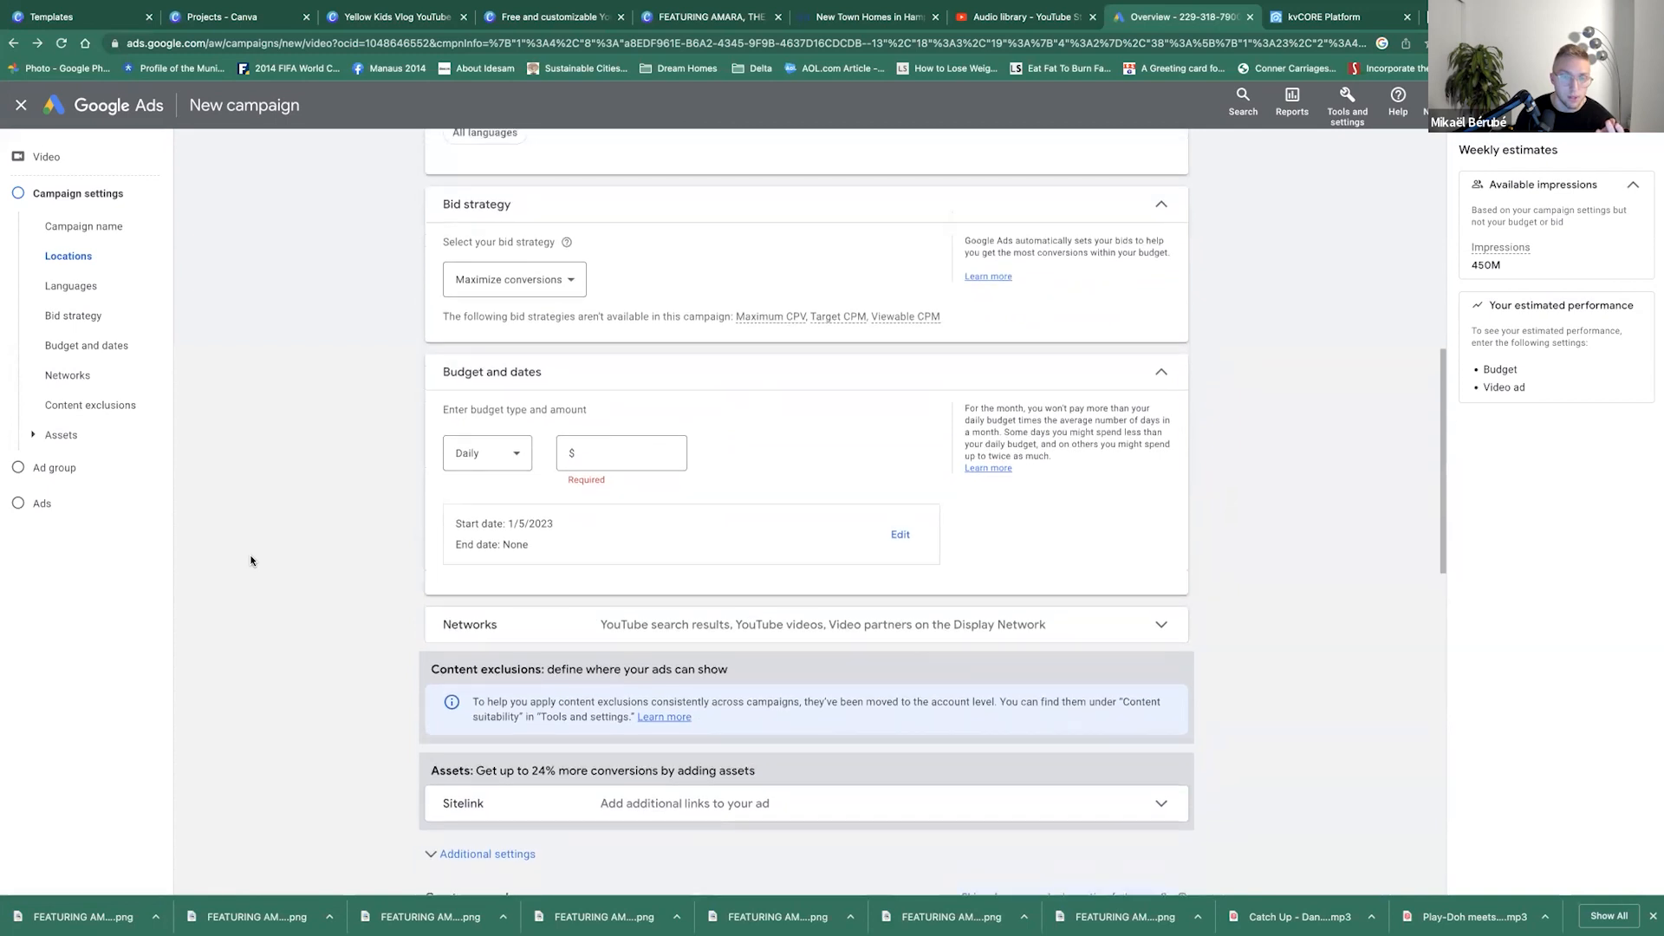
scroll(250, 560, "up", 3)
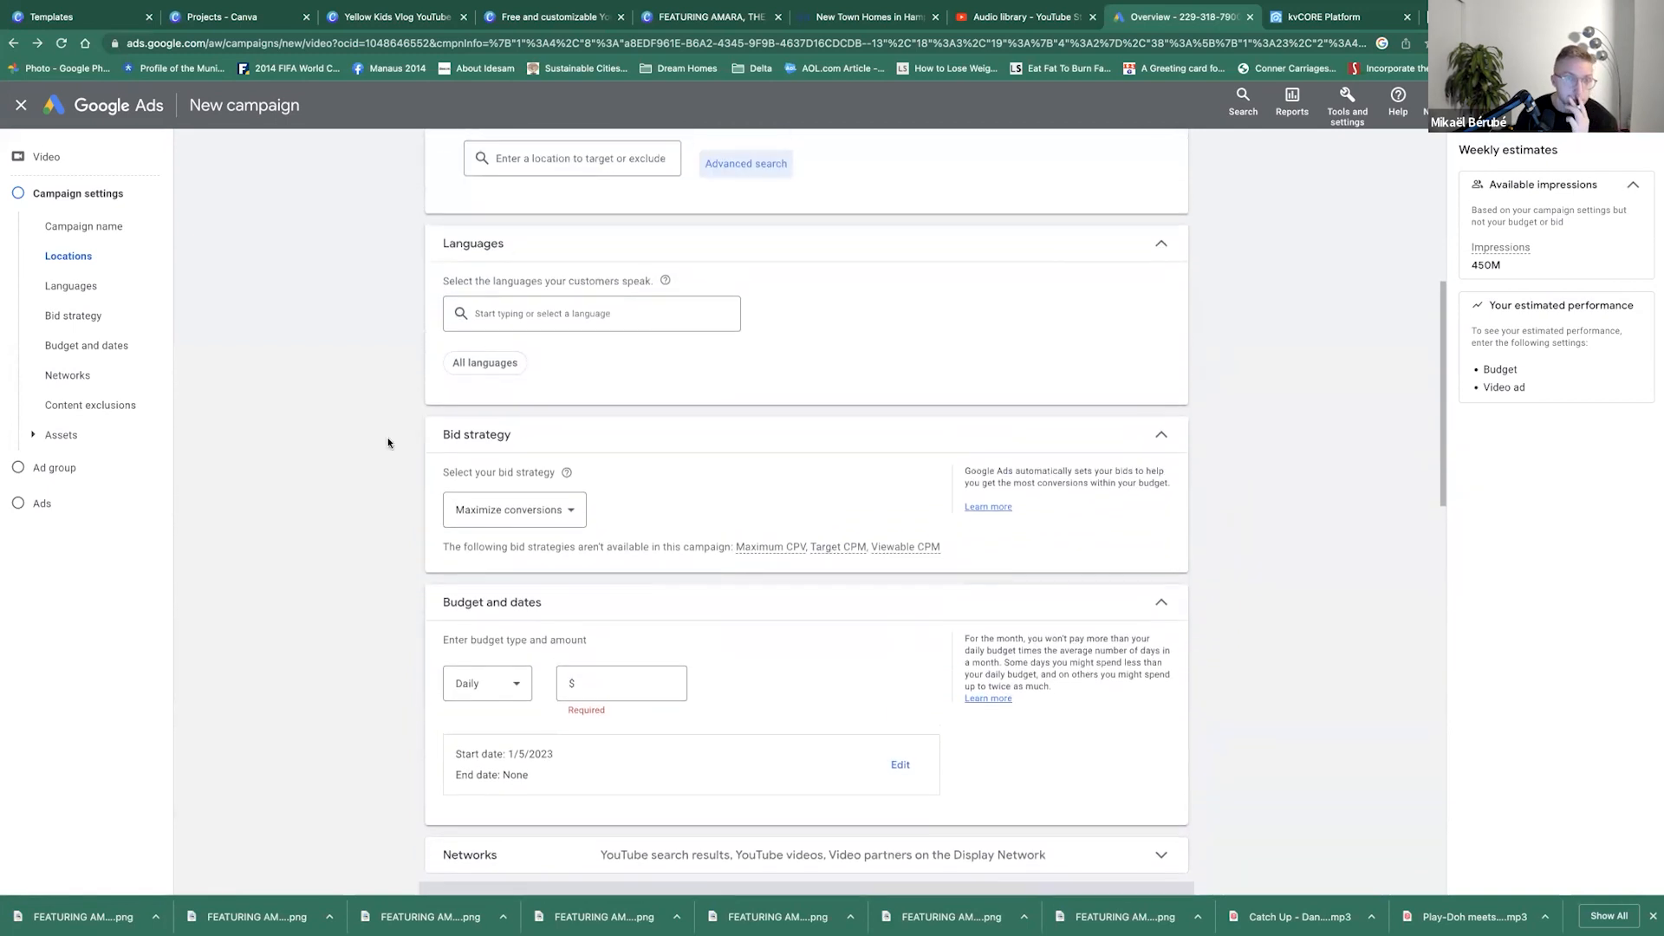
left_click(492, 328)
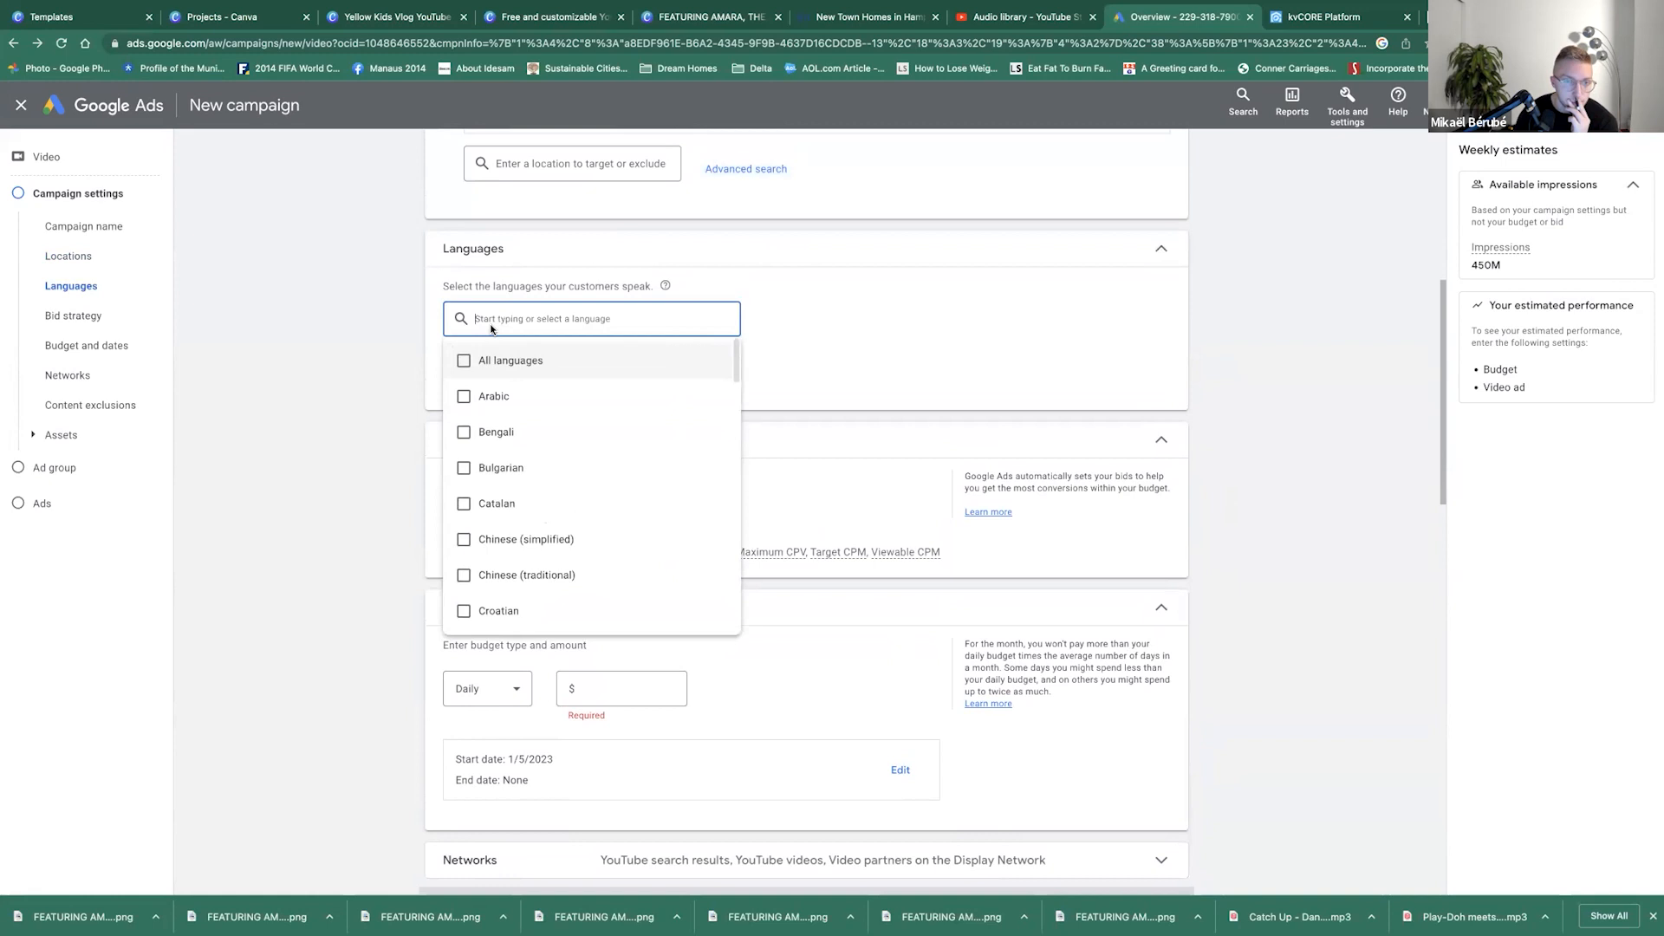
scroll(632, 606, "down", 3)
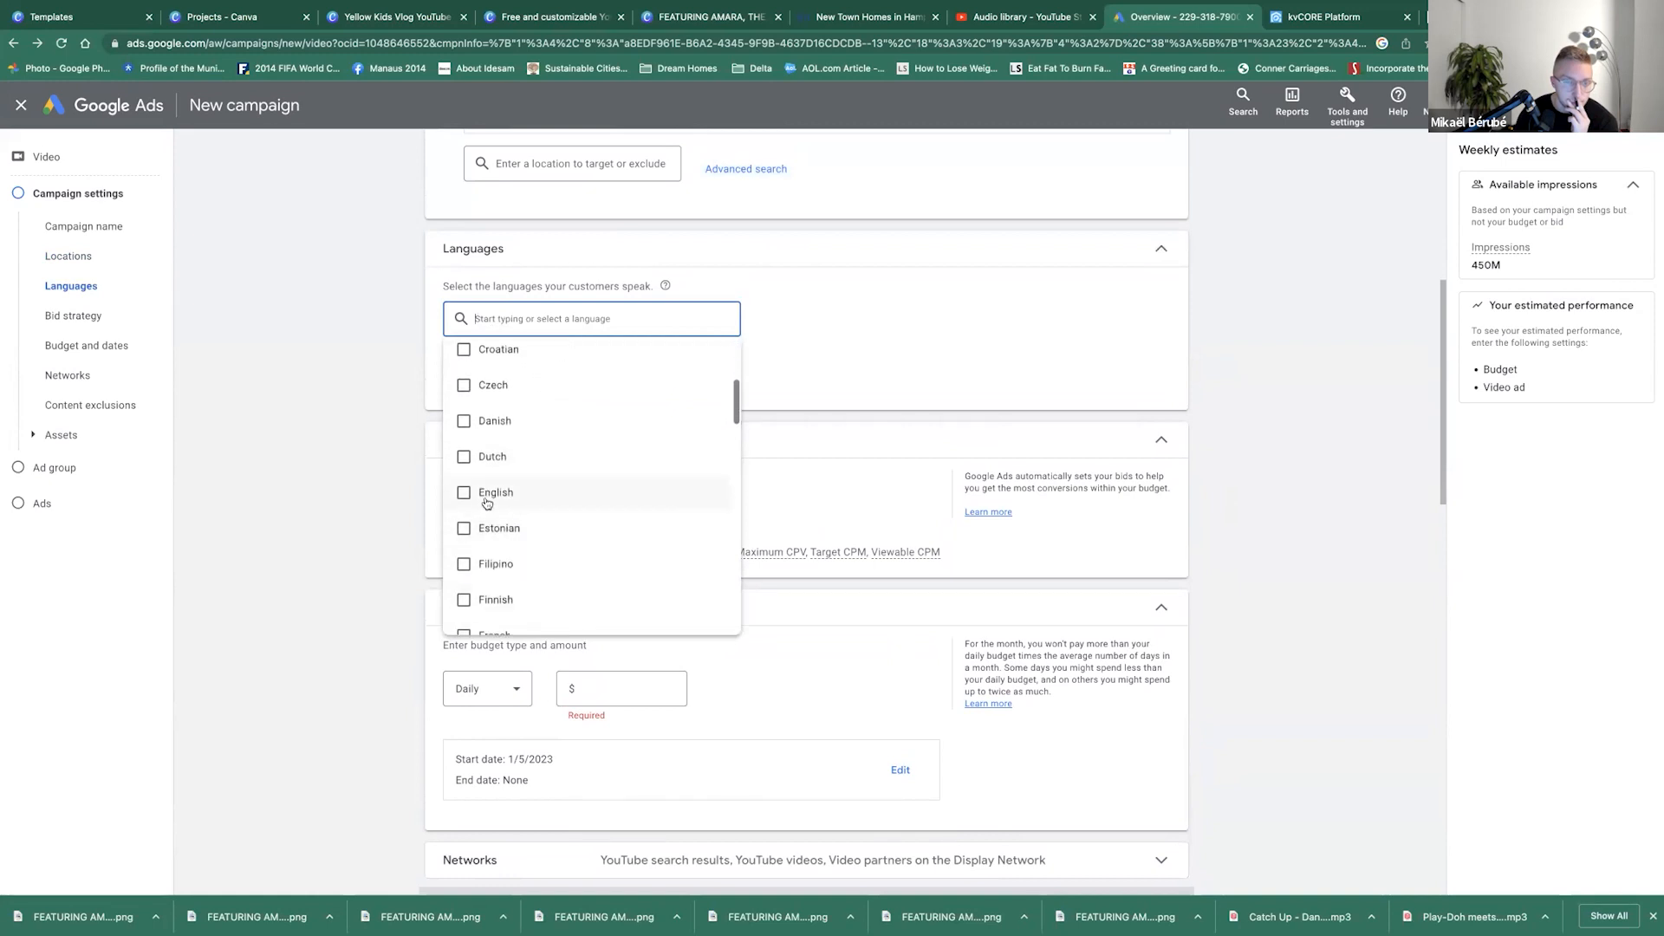
left_click(487, 503)
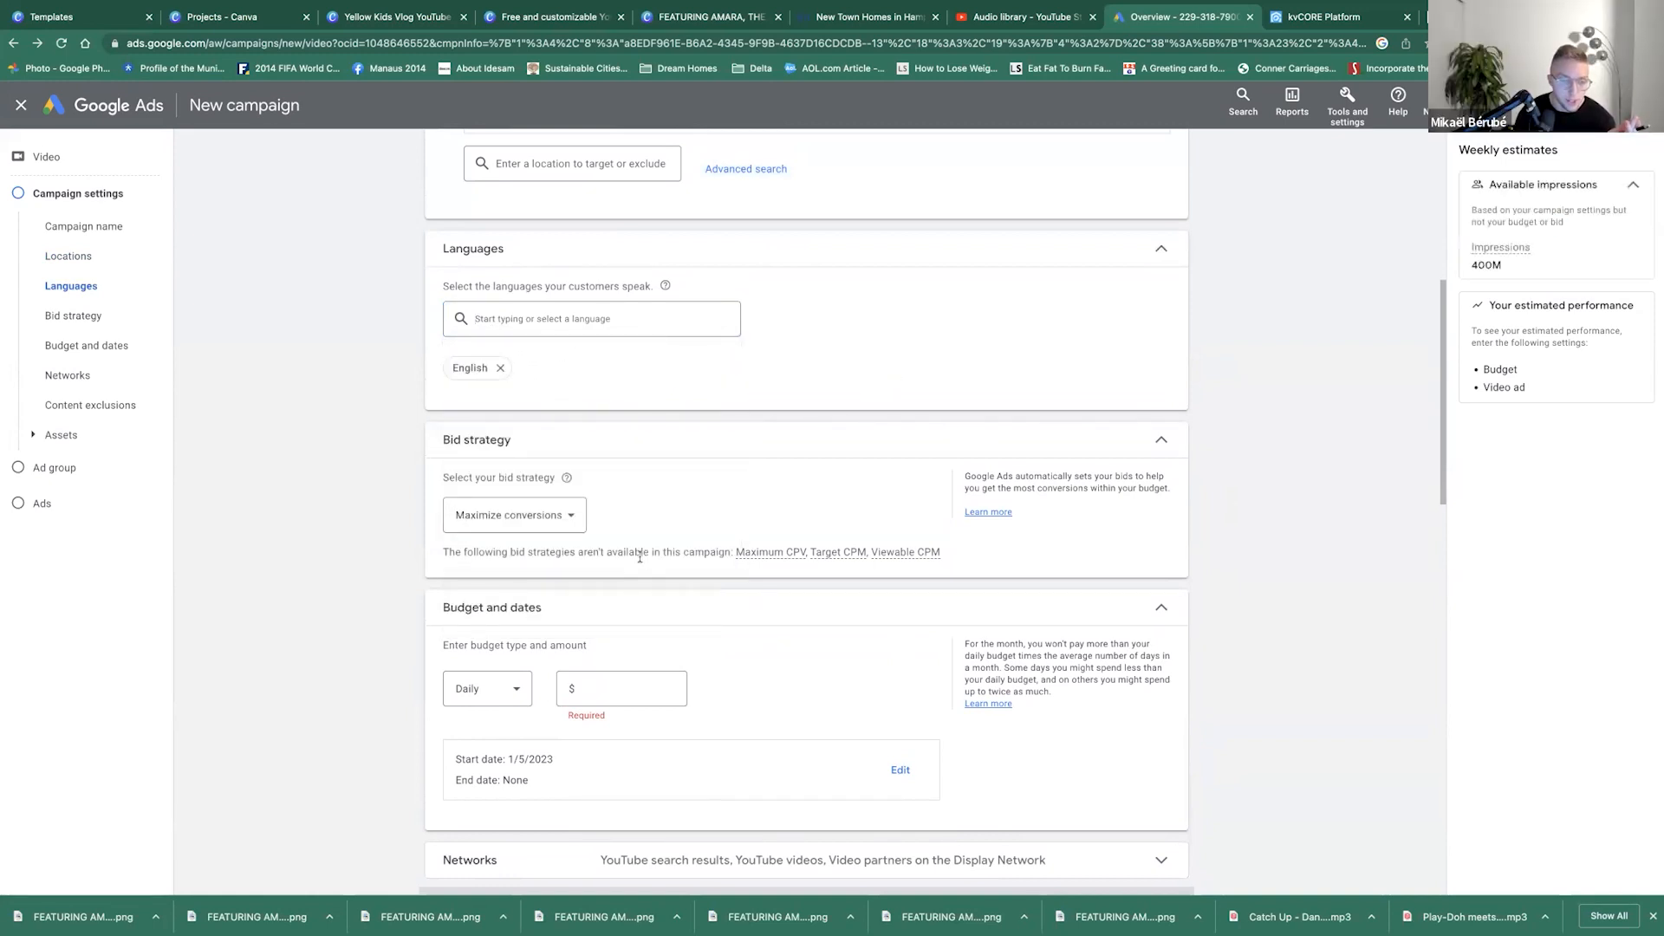
Set the campaign's daily budget to $15.00 and its start date to Jan 6, 2023, leaving the end date as None.
scroll(641, 559, "down", 1)
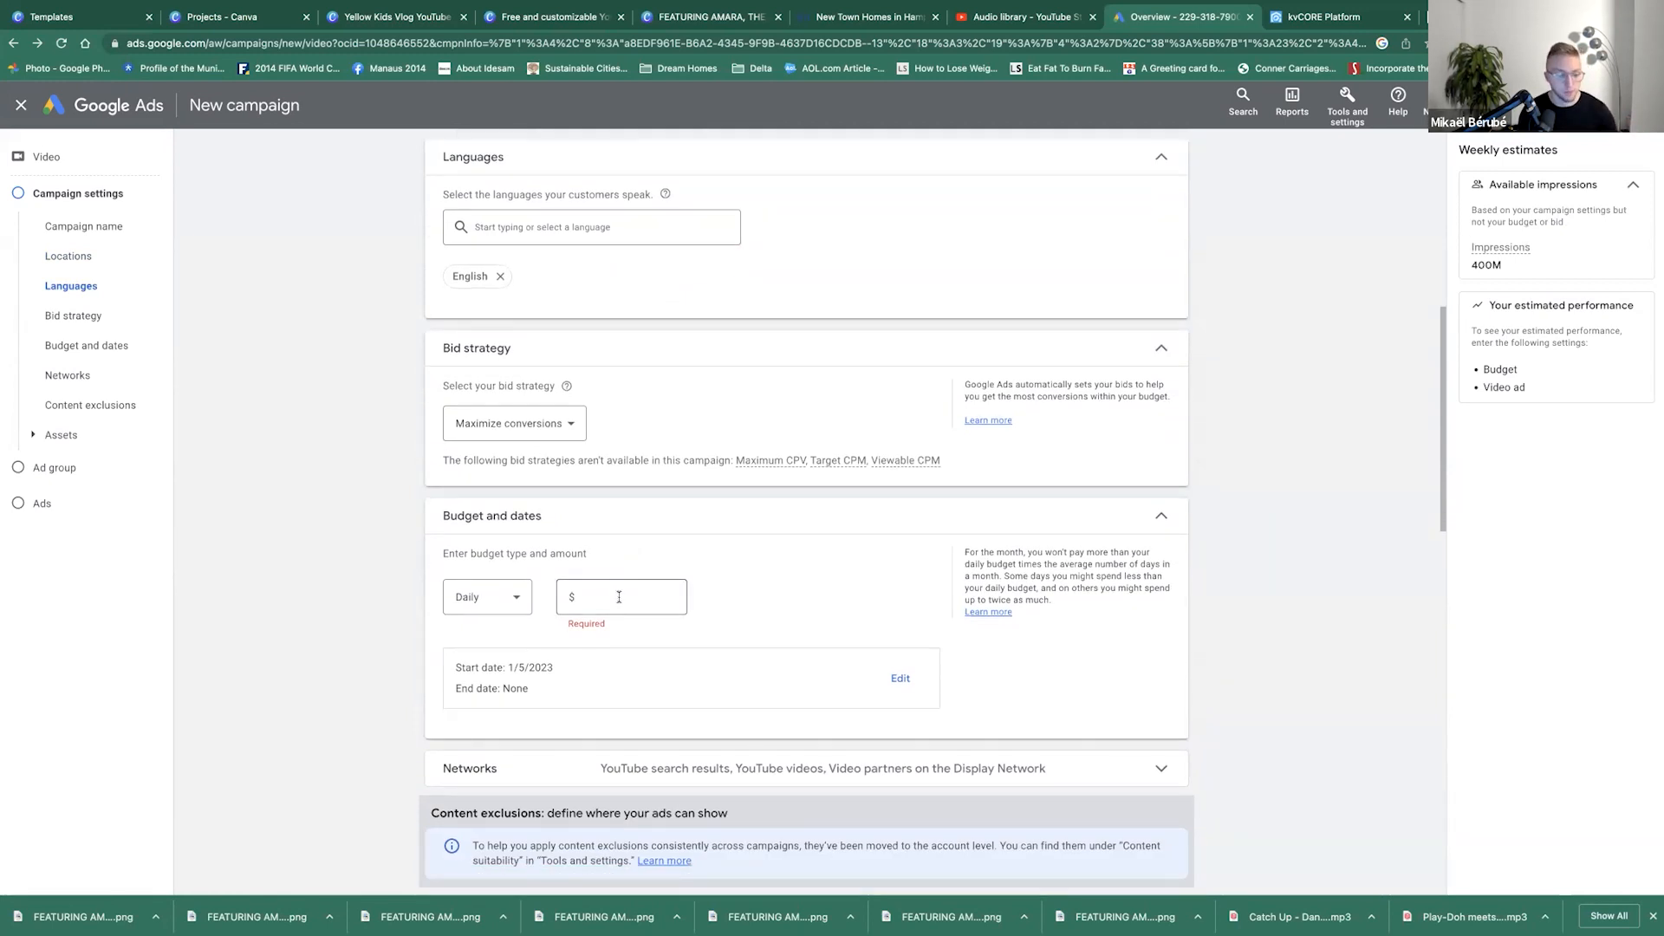
left_click(619, 598)
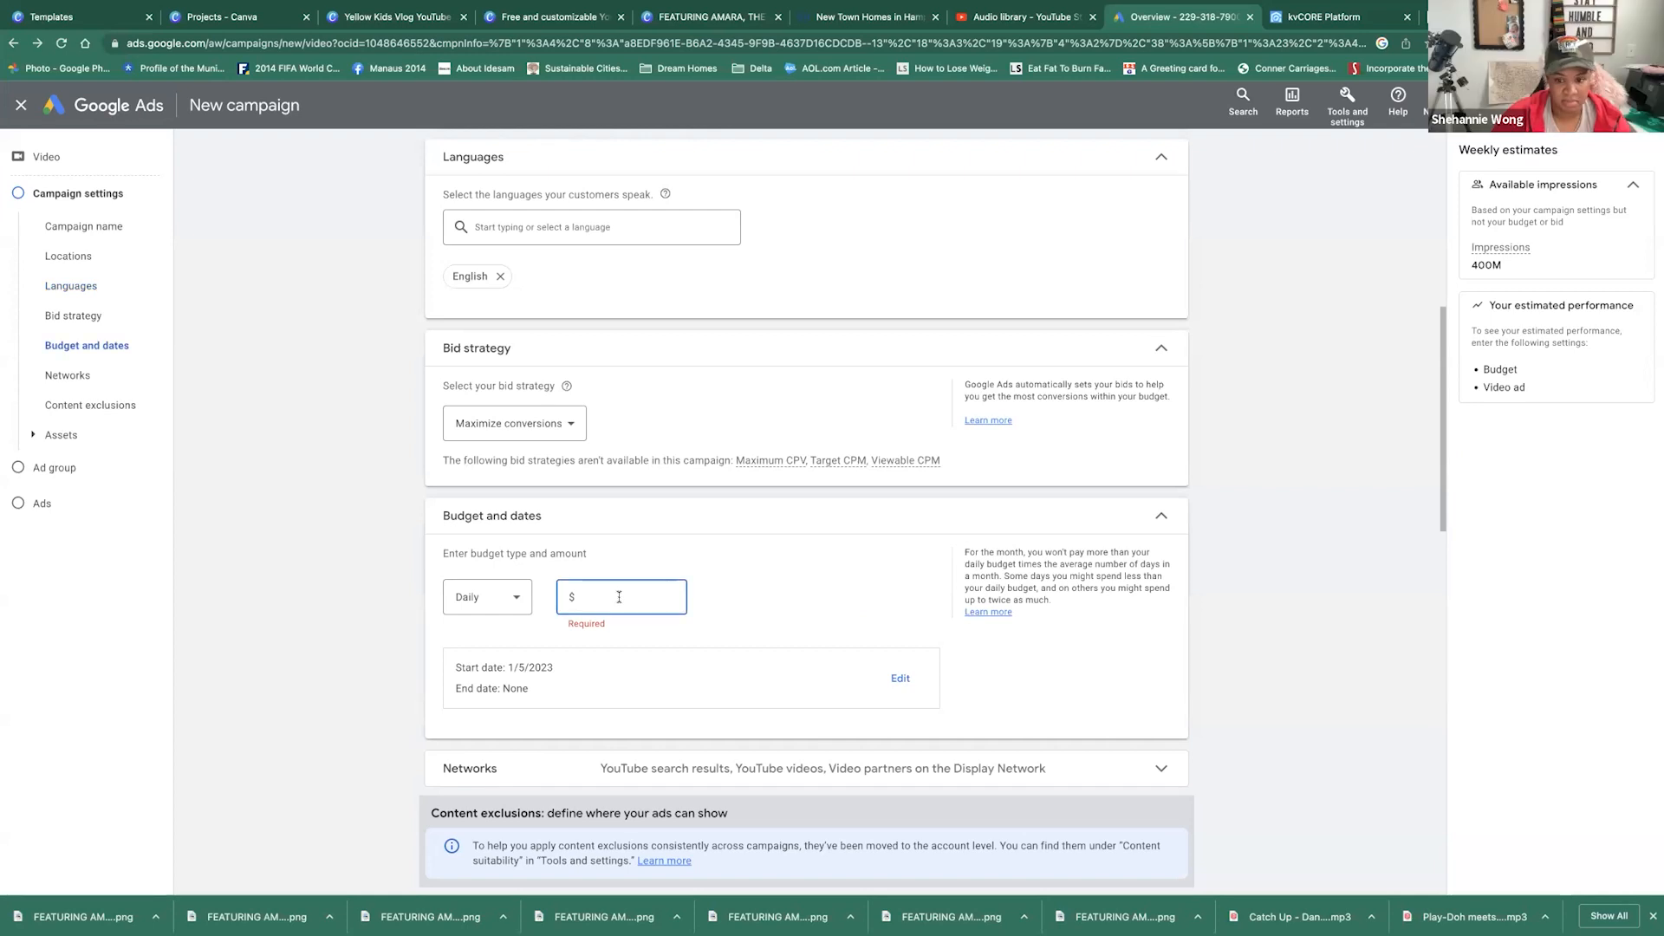
type("15.00")
left_click(1054, 652)
scroll(954, 704, "down", 1)
left_click(903, 716)
scroll(659, 689, "down", 3)
left_click(507, 559)
left_click(603, 674)
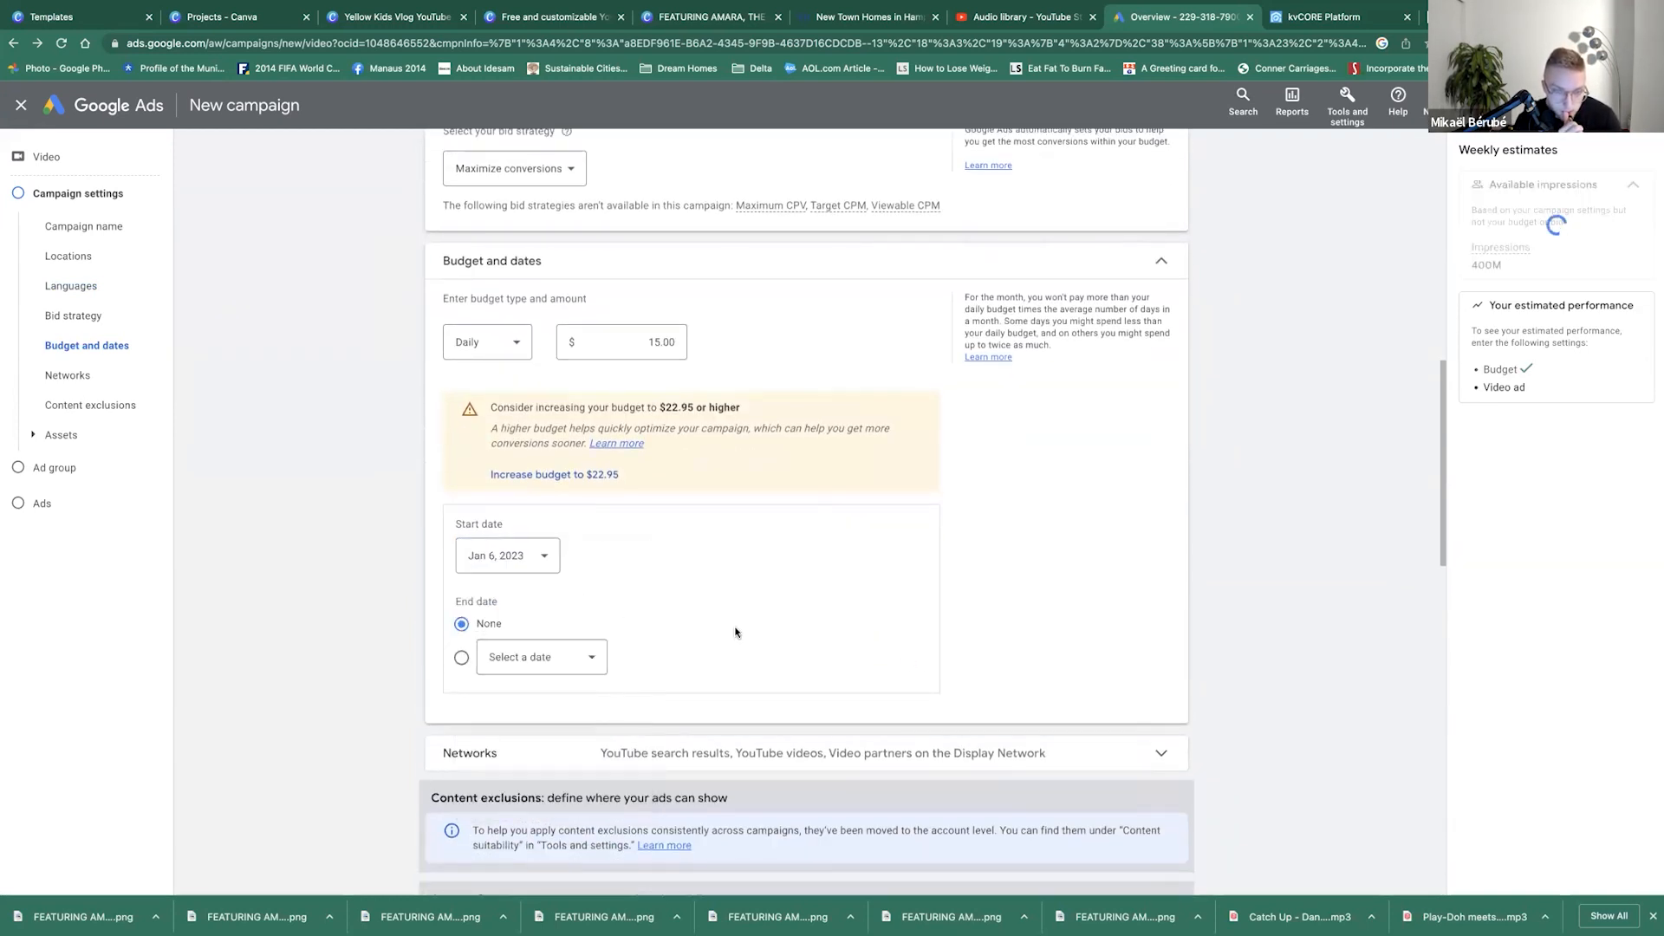
Set specific device targeting in the campaign's additional settings, keeping computers, mobile phones and tablets but excluding TV screens.
scroll(735, 632, "down", 1)
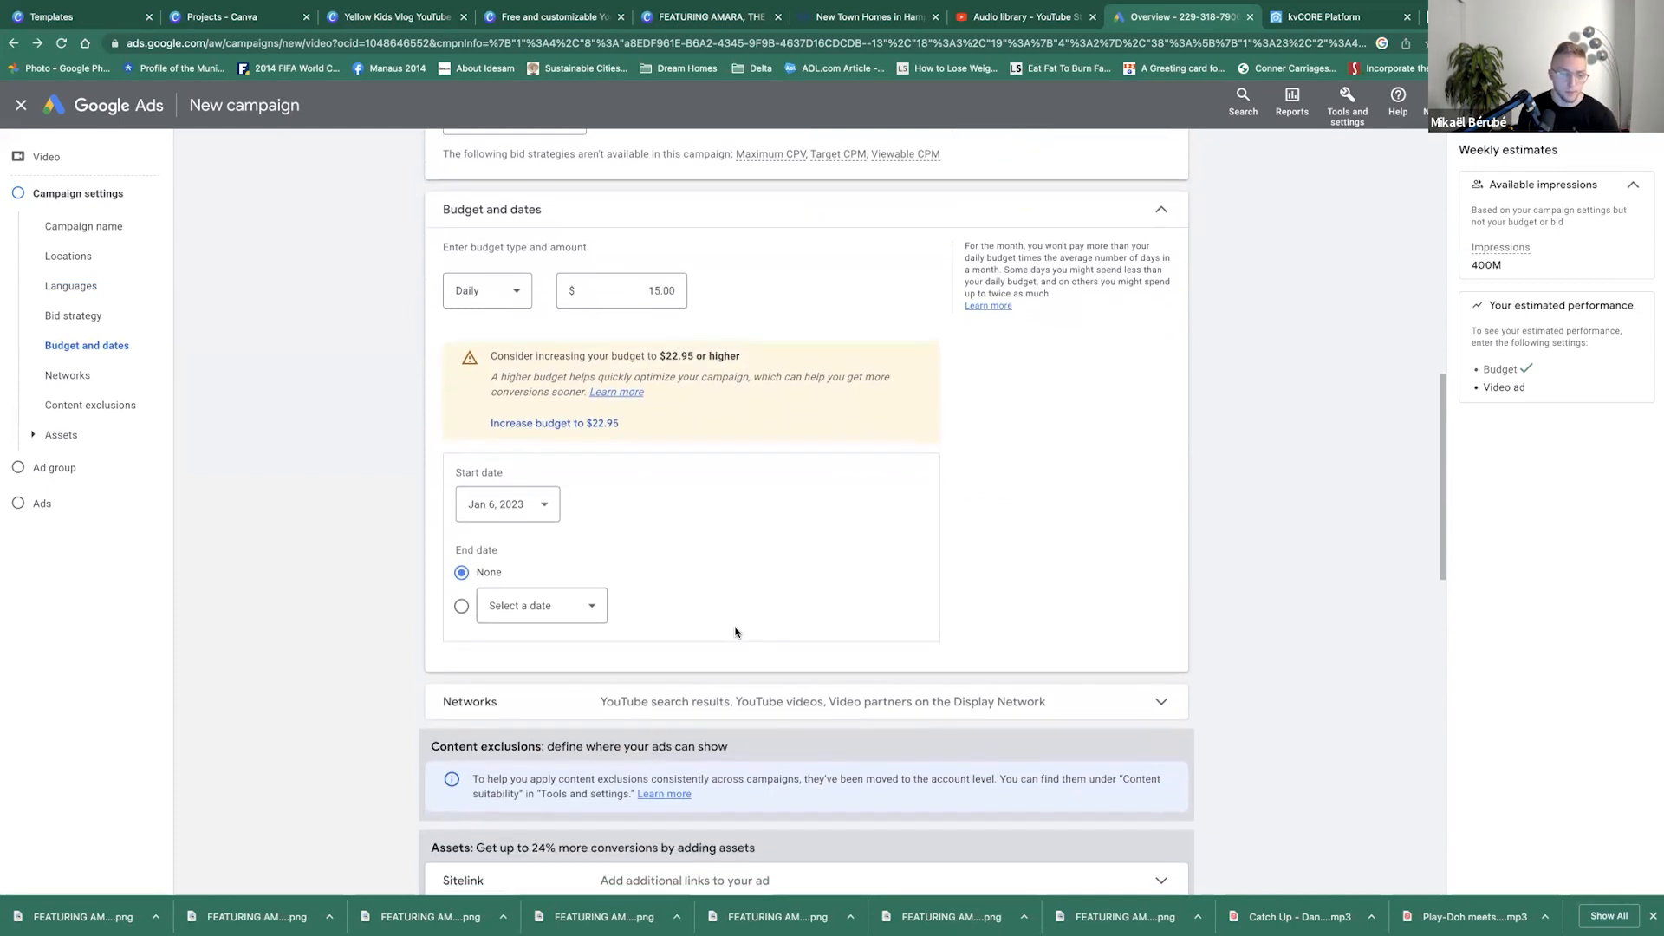
scroll(736, 632, "down", 5)
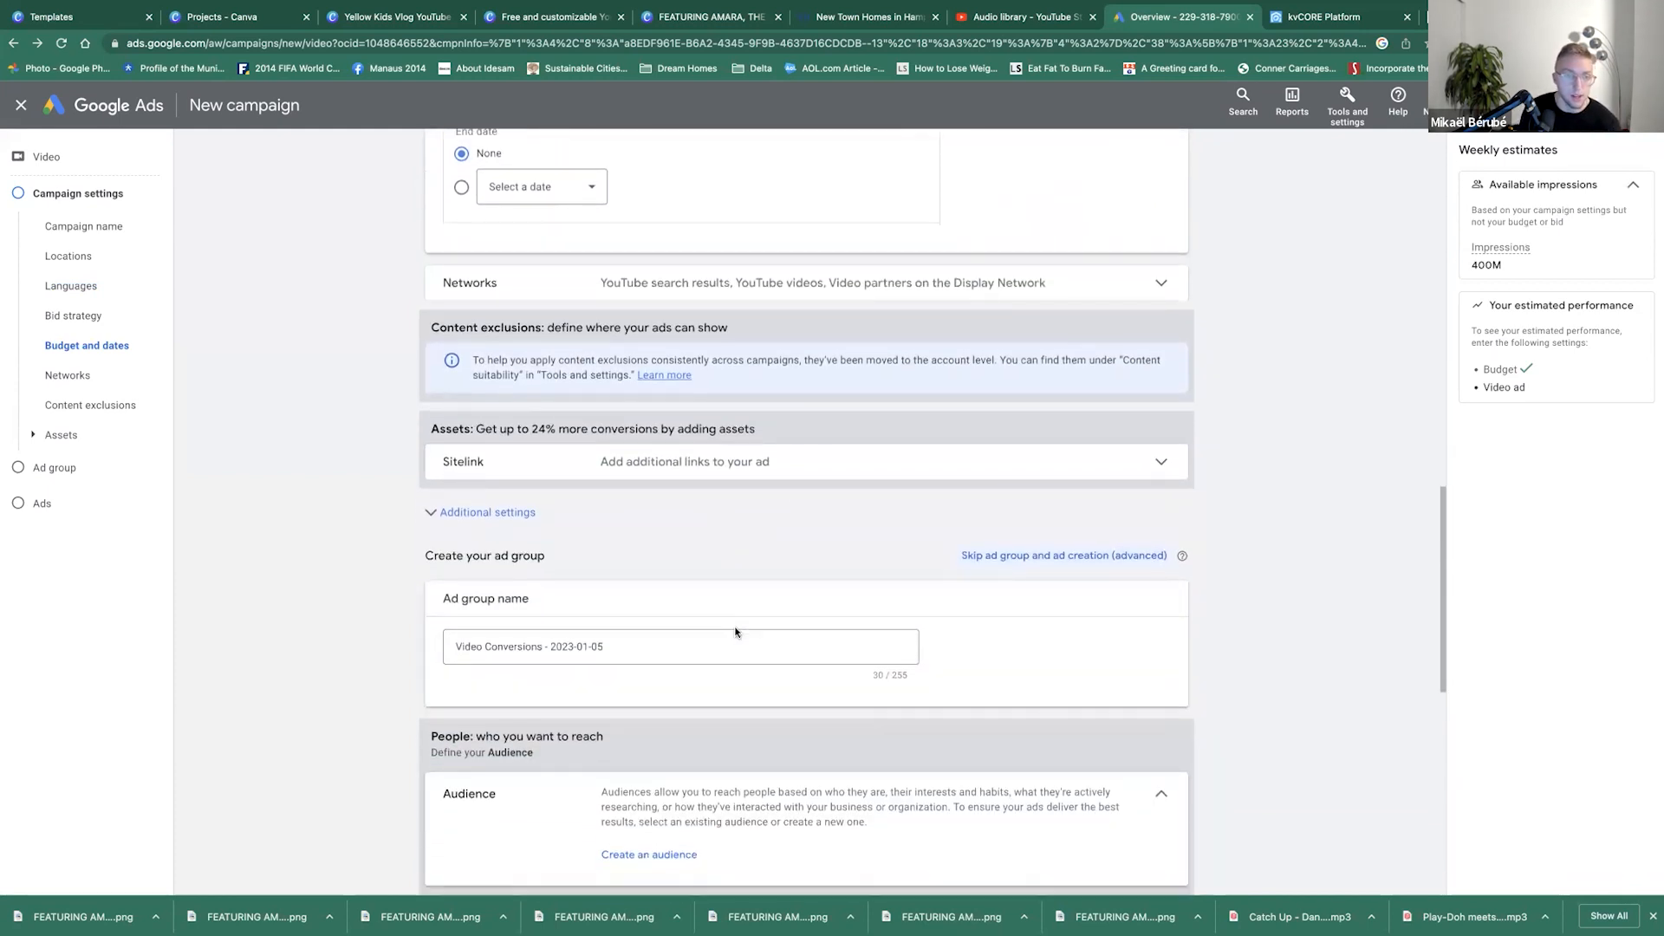
scroll(735, 632, "down", 1)
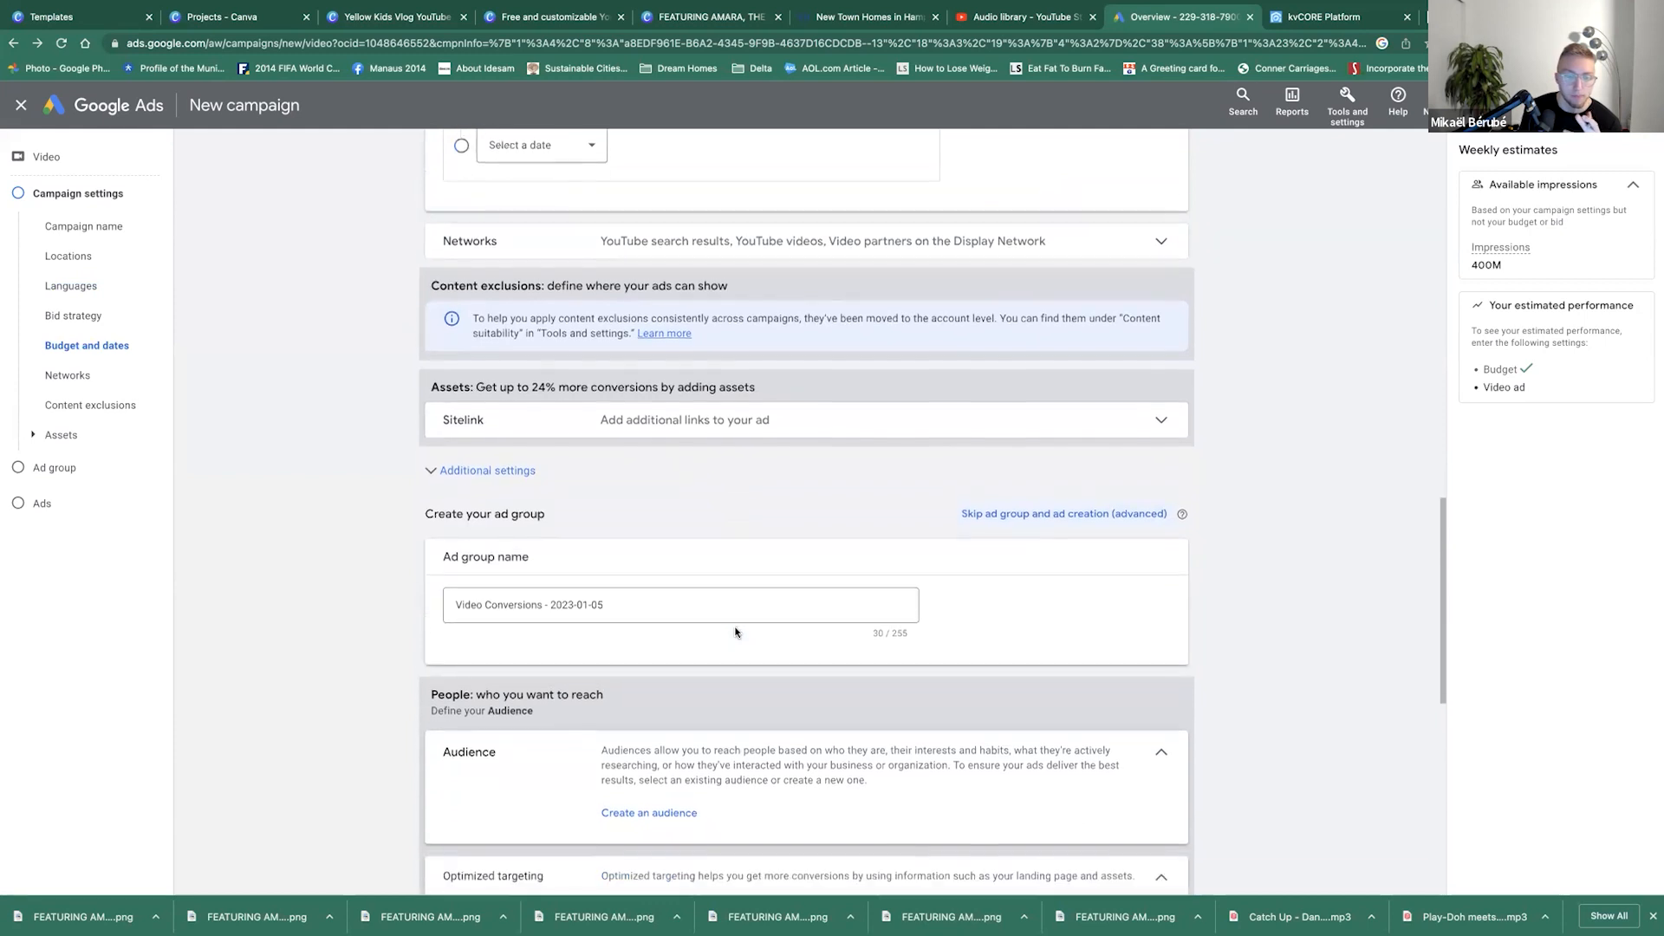
left_click(487, 451)
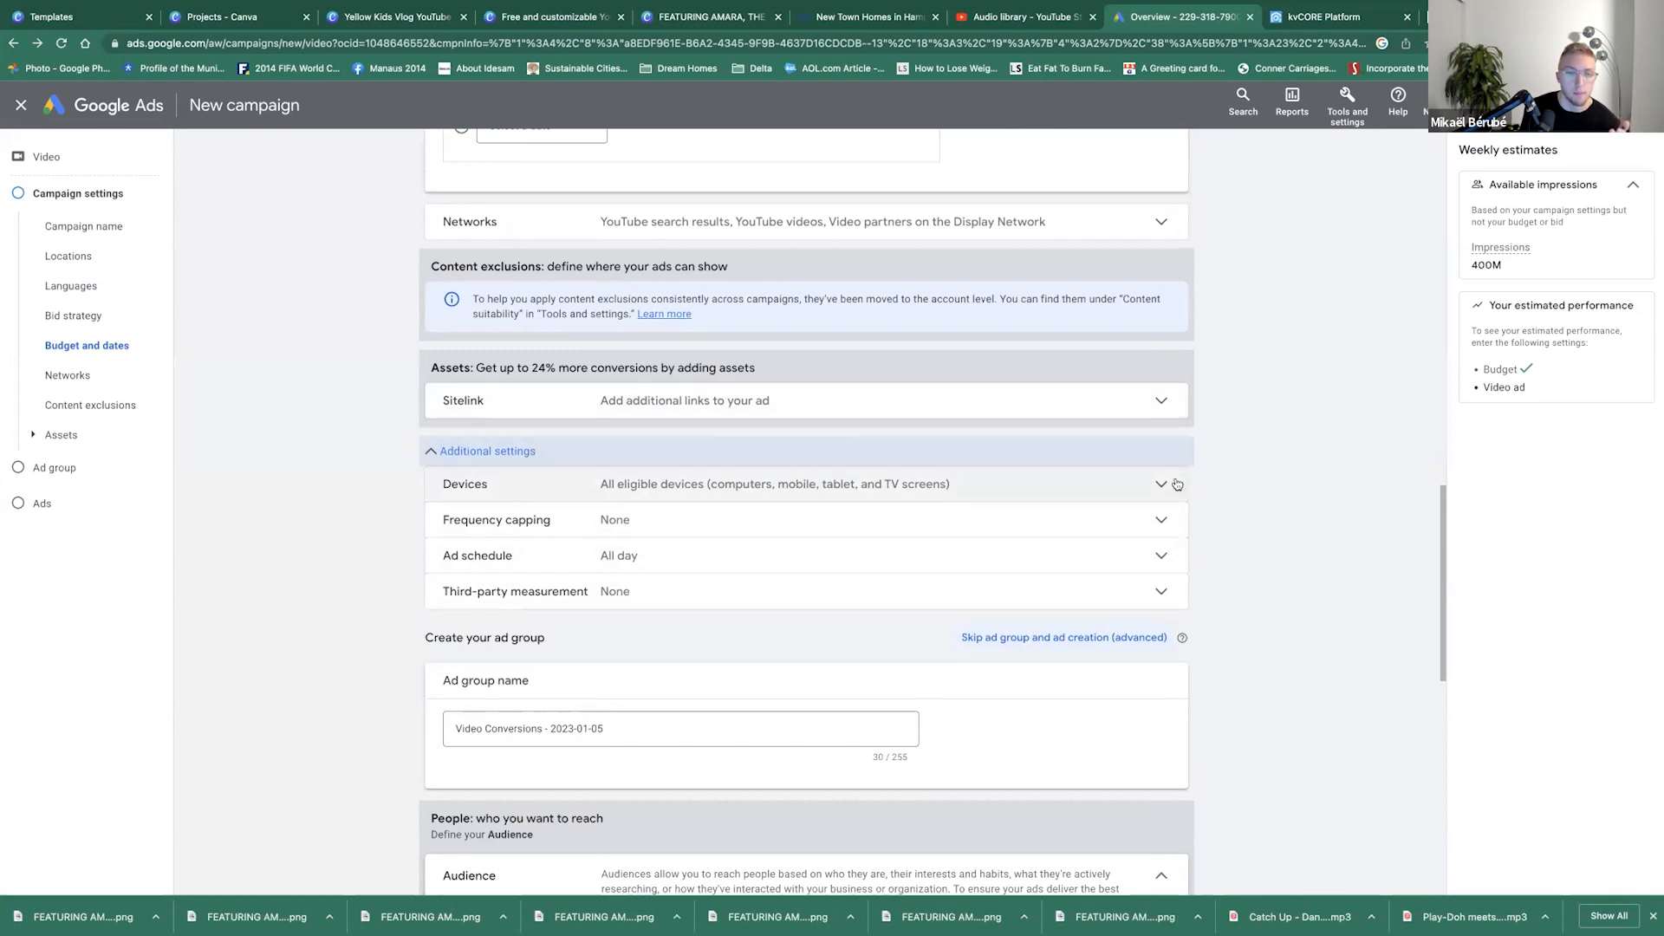
left_click(1176, 485)
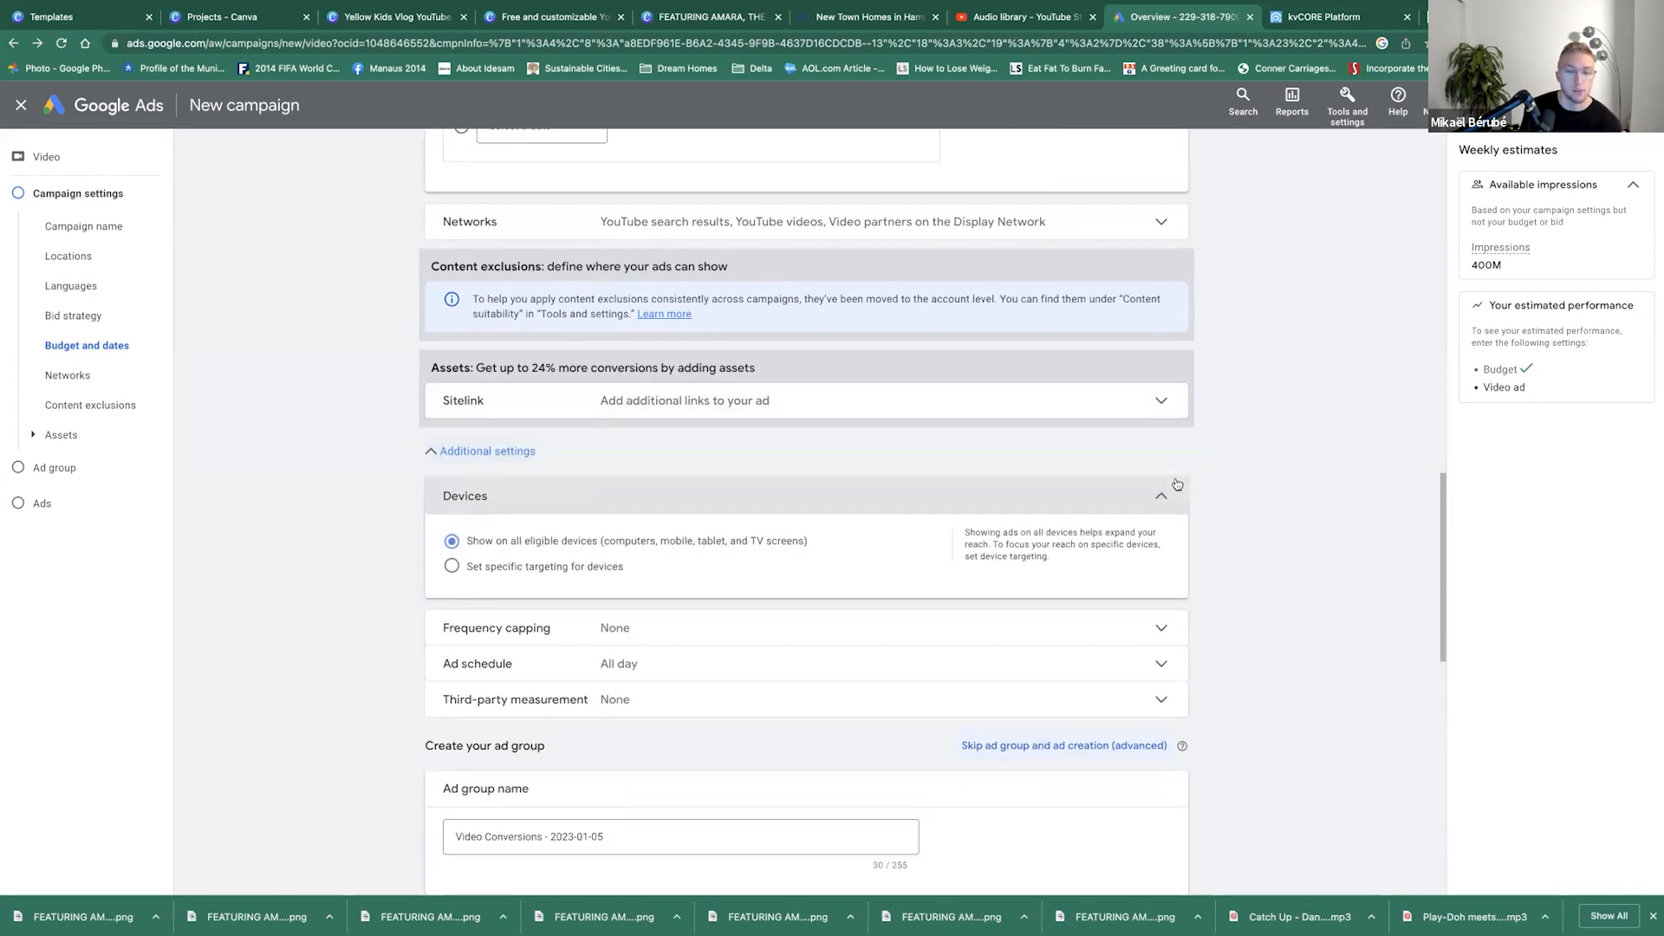
left_click(451, 566)
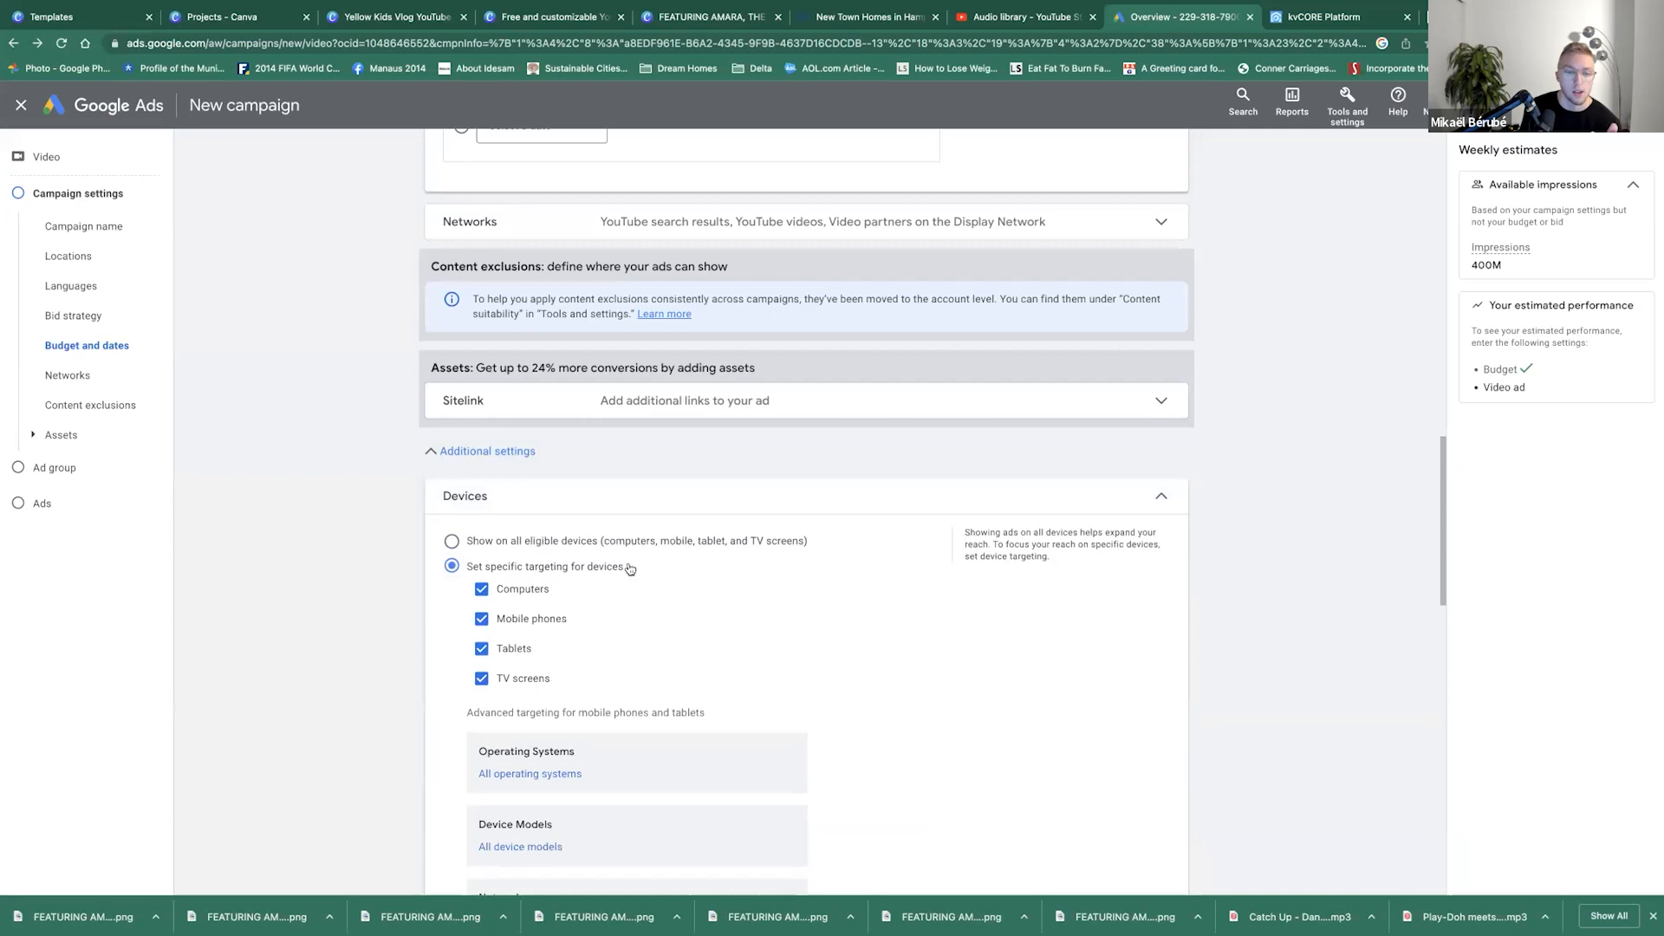
scroll(951, 592, "down", 1)
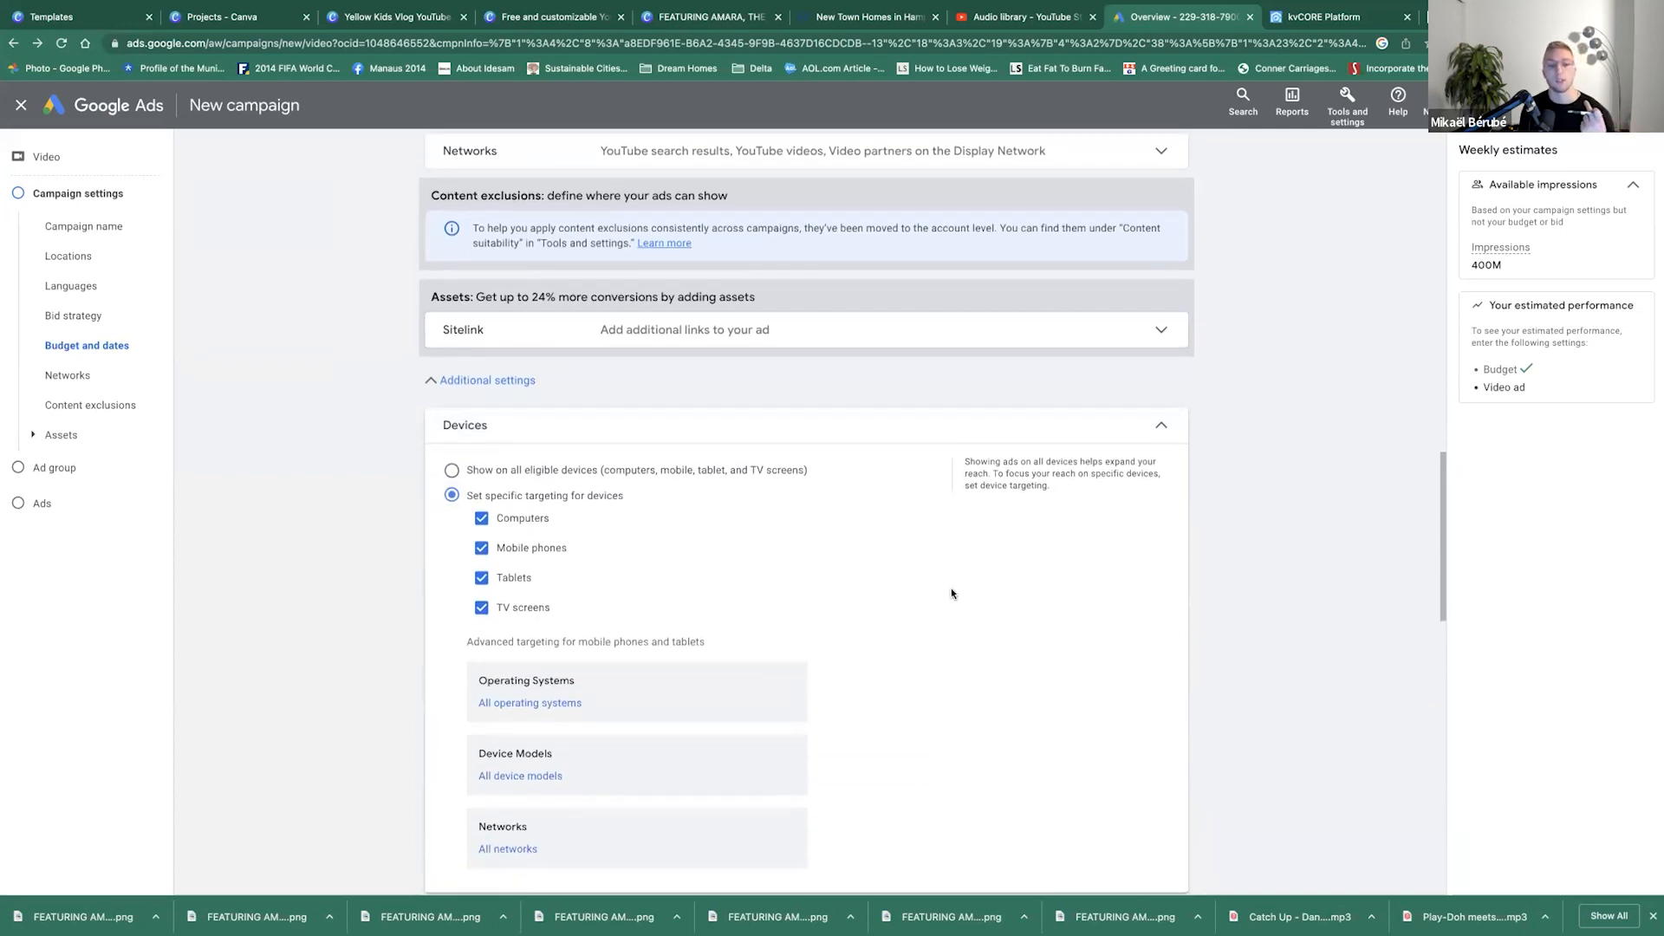
left_click(479, 609)
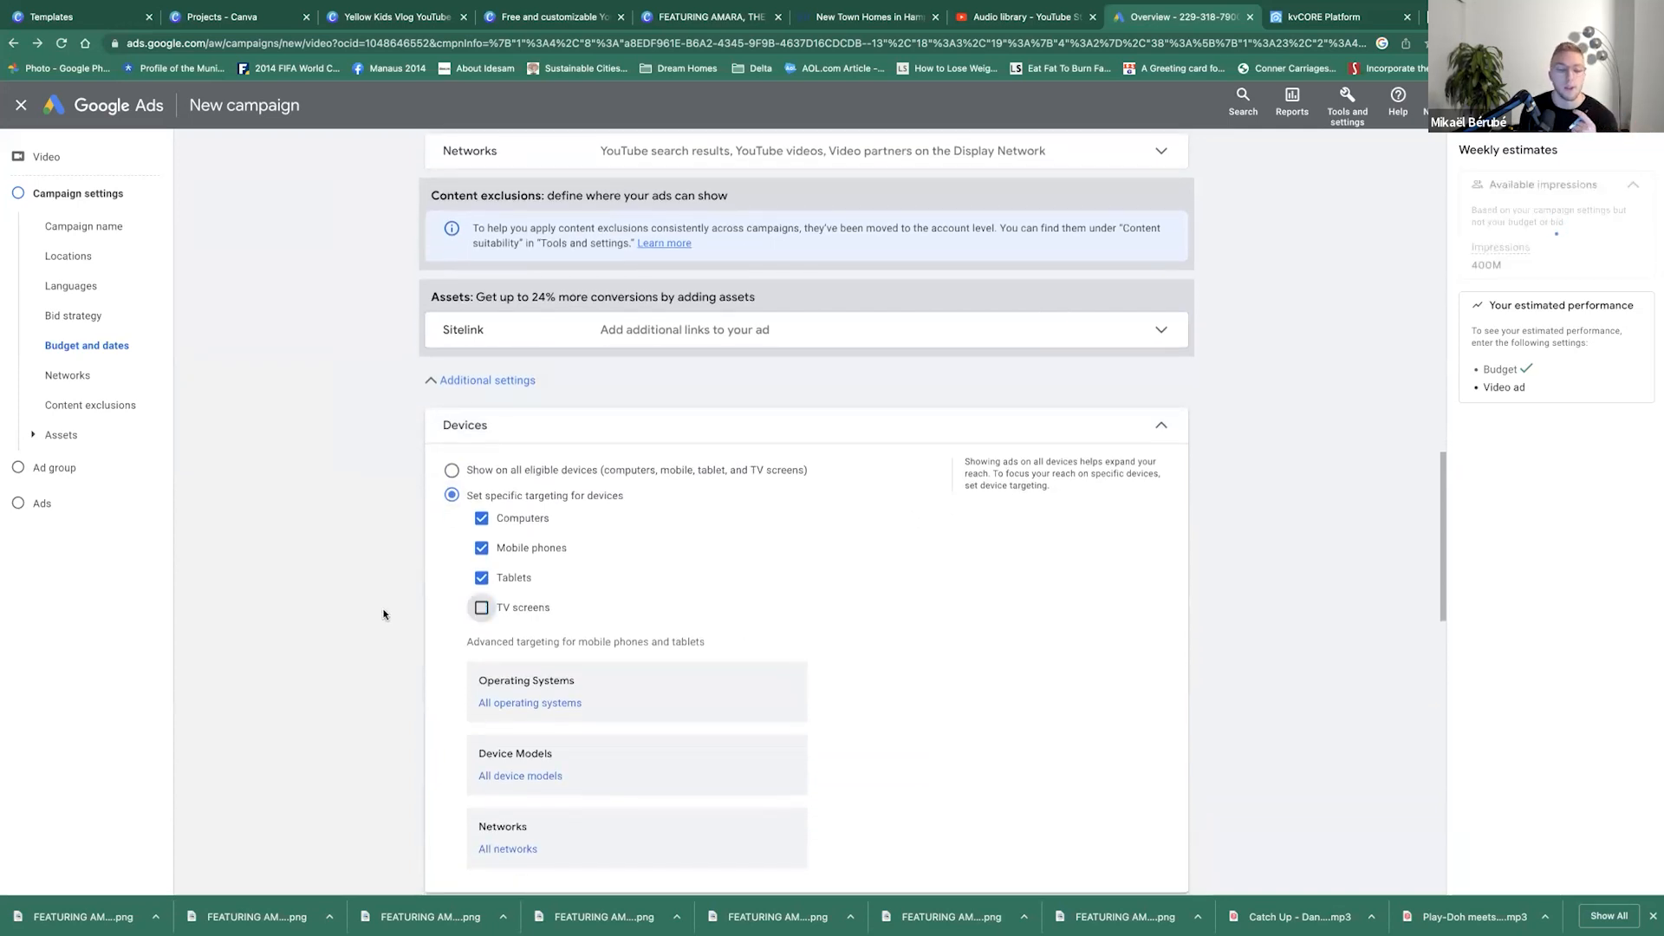
Start a new audience for the ad group and add the Homeowners detailed demographics segment to it.
scroll(468, 638, "down", 3)
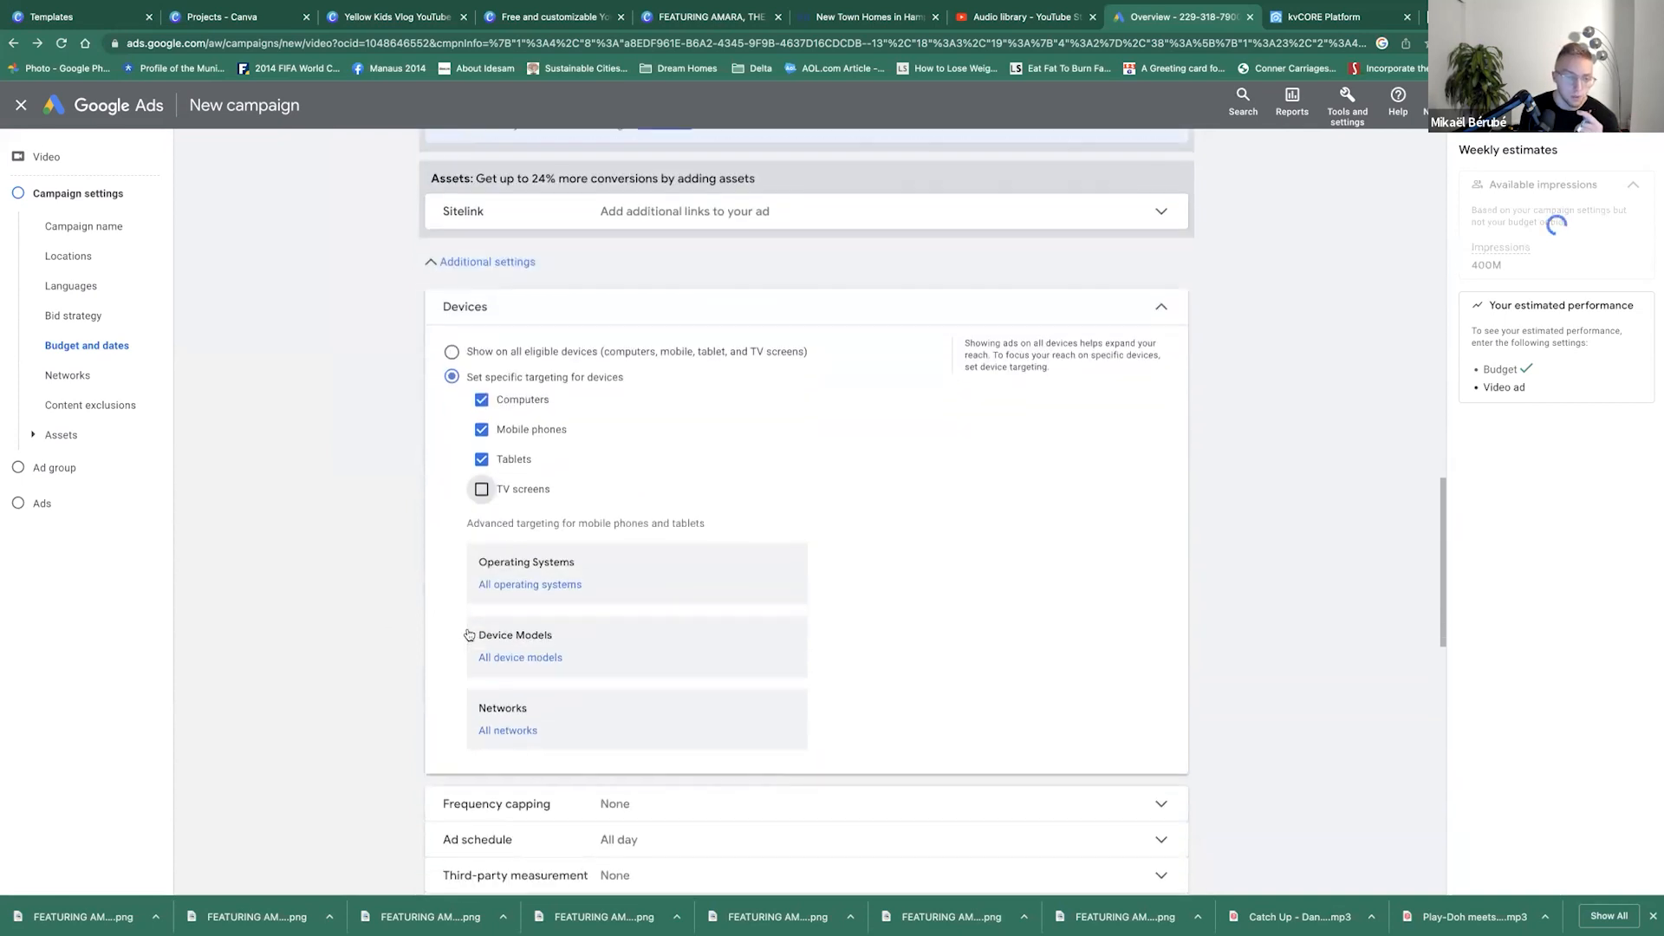
scroll(469, 636, "down", 3)
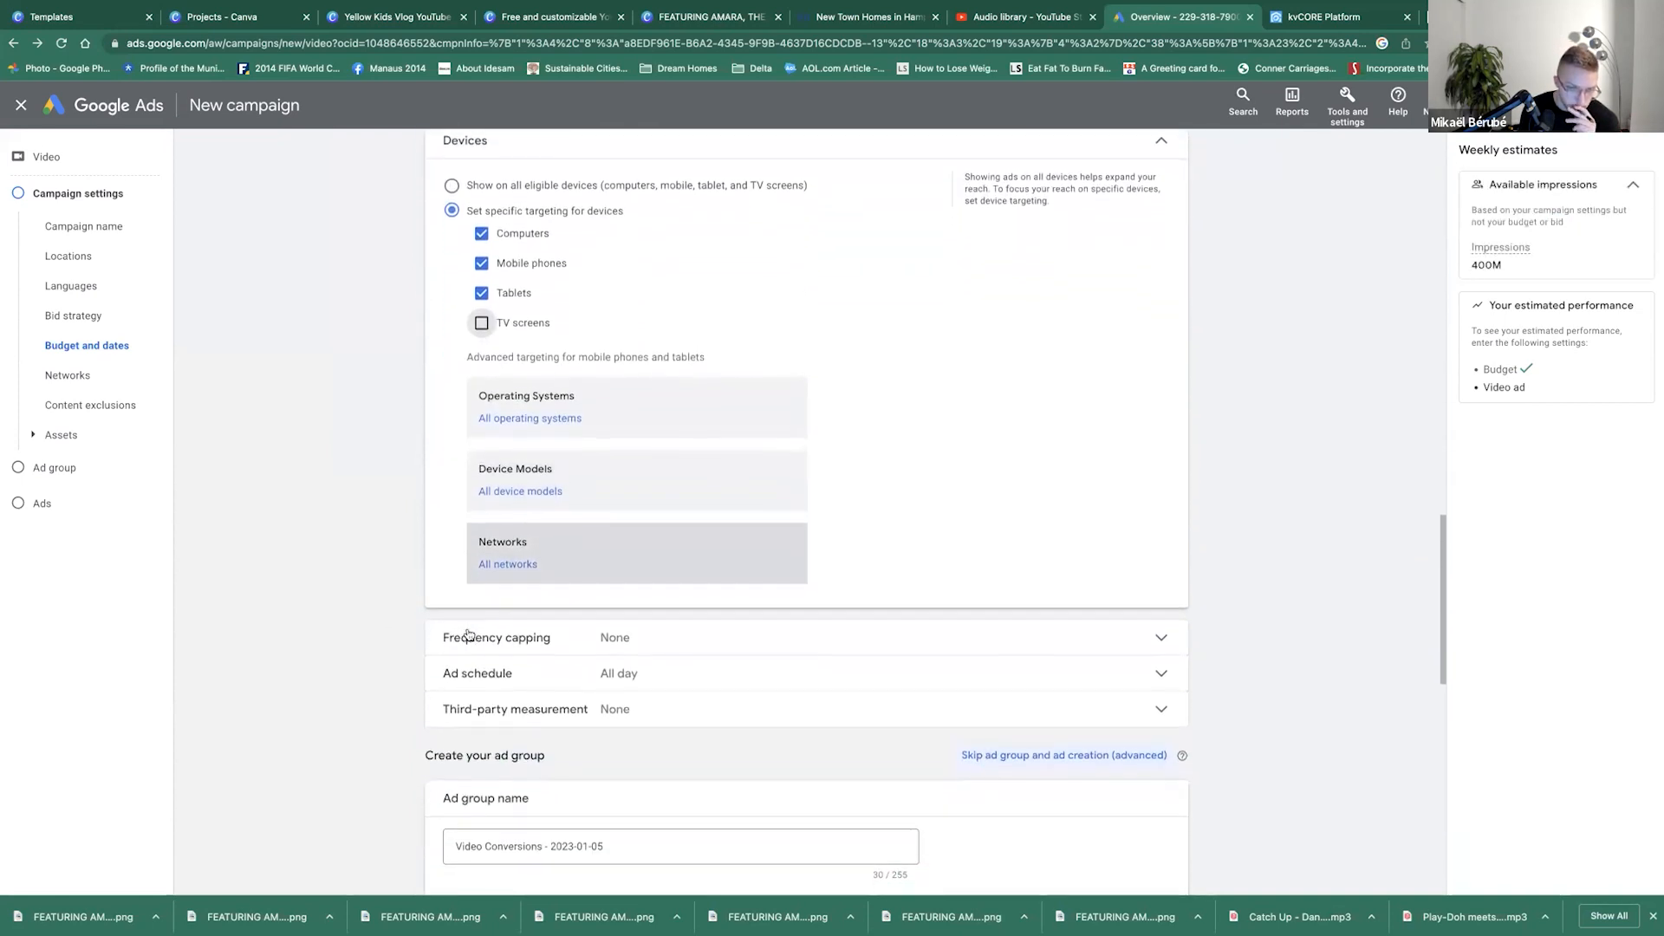
scroll(468, 634, "down", 1)
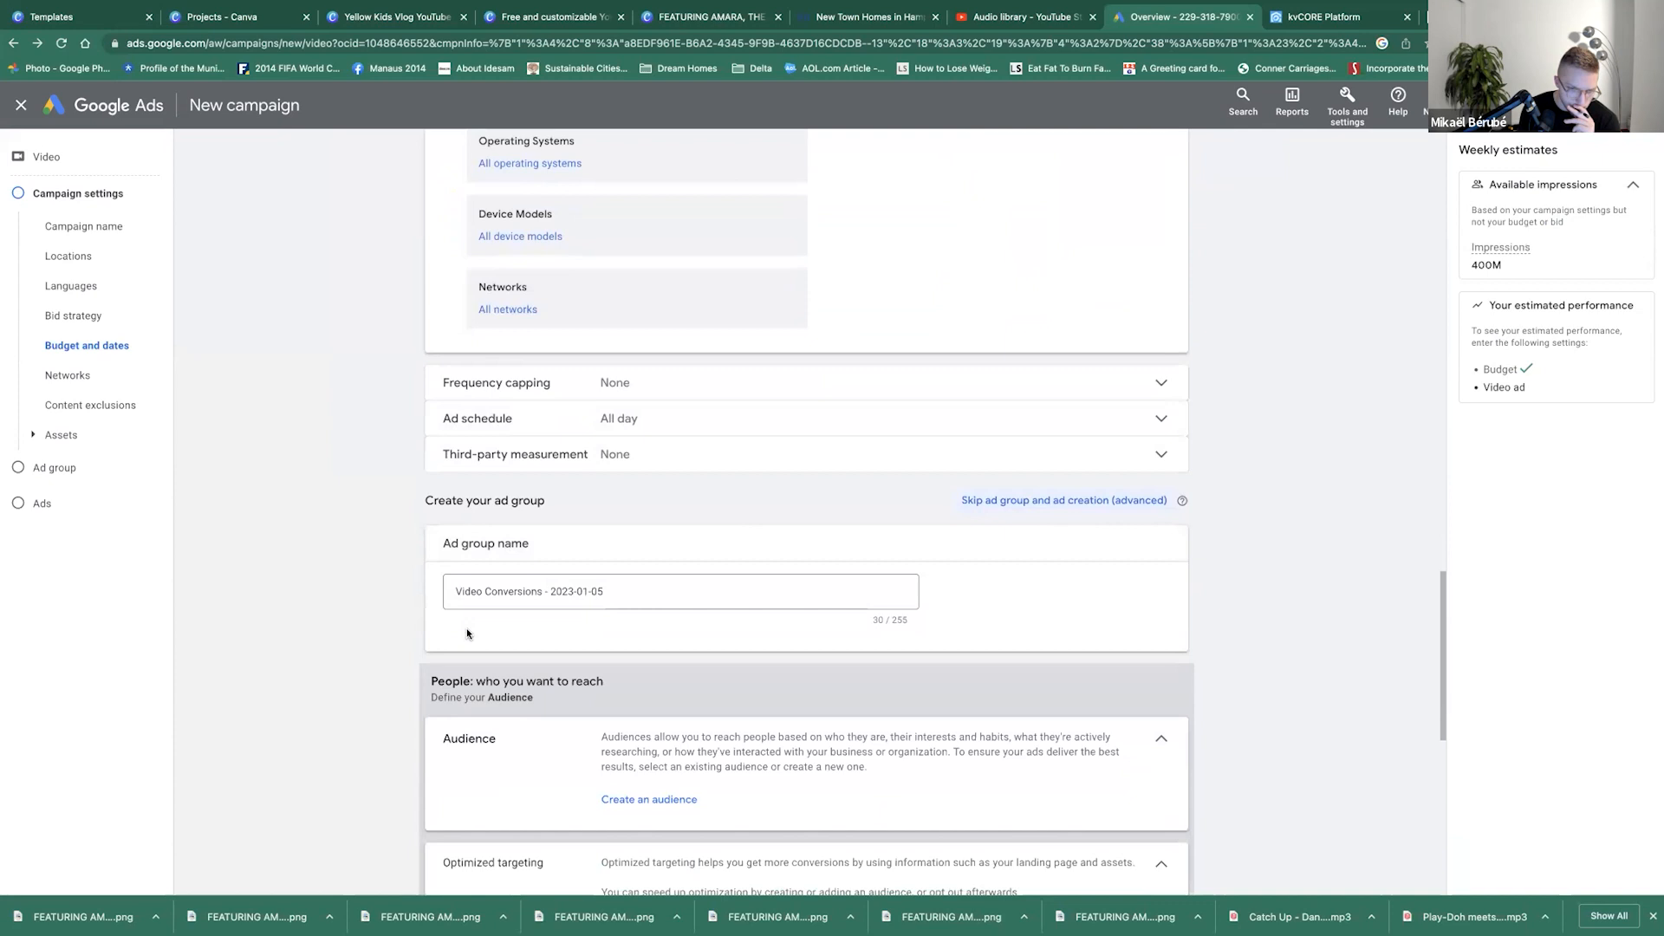
scroll(467, 634, "down", 3)
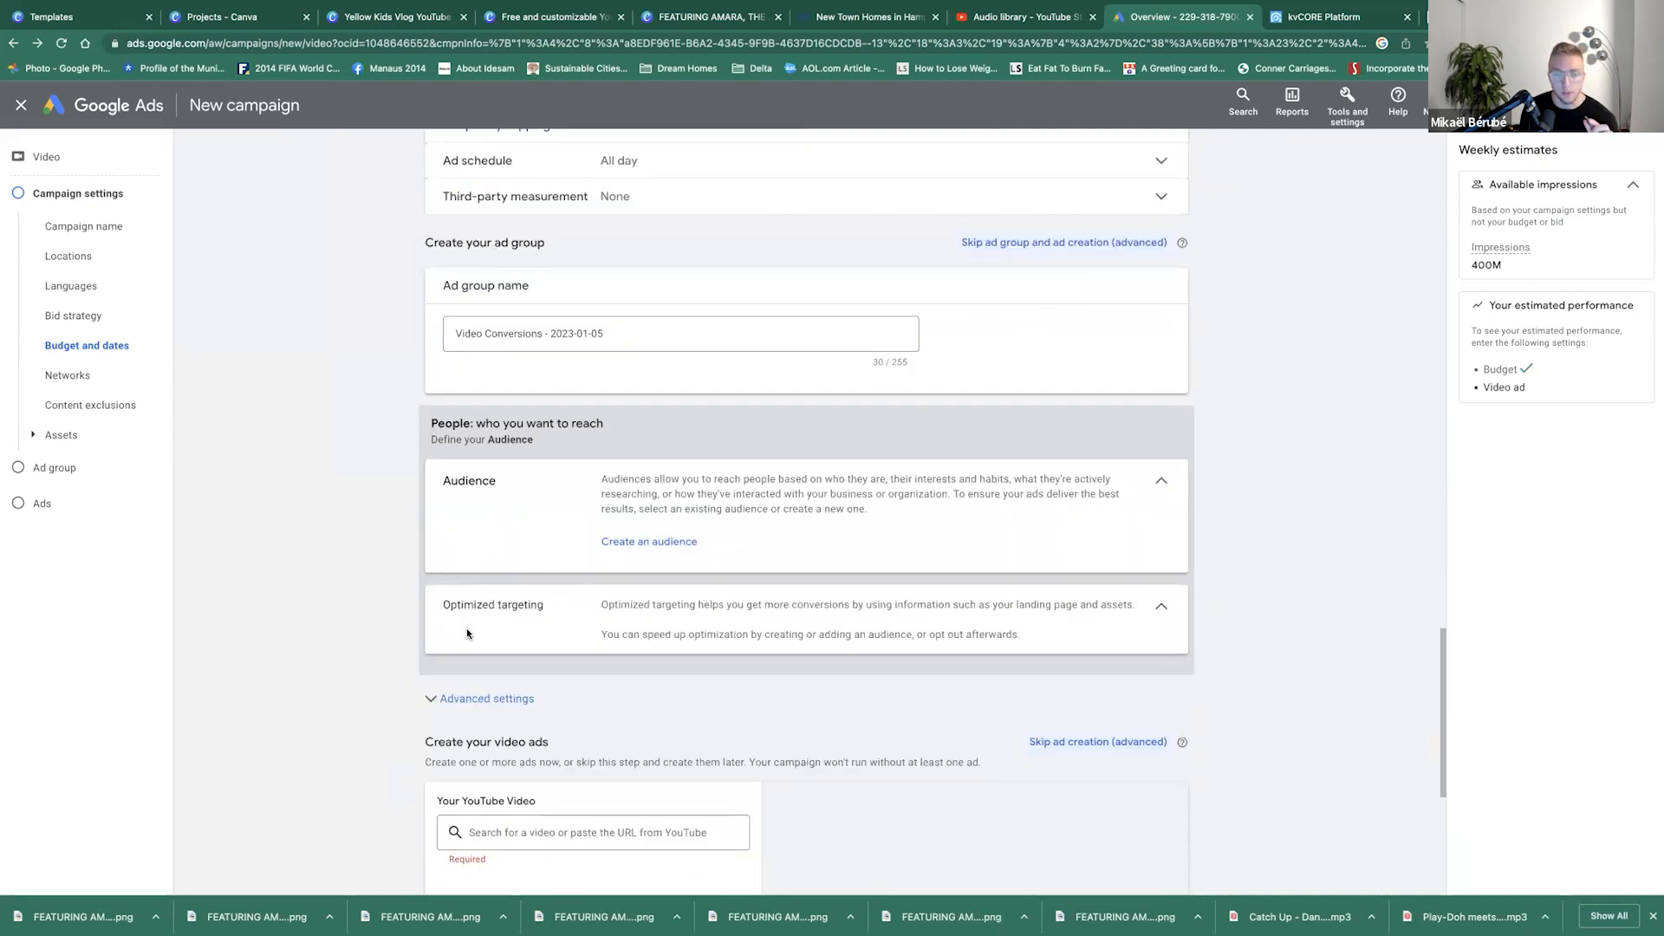
left_click(673, 541)
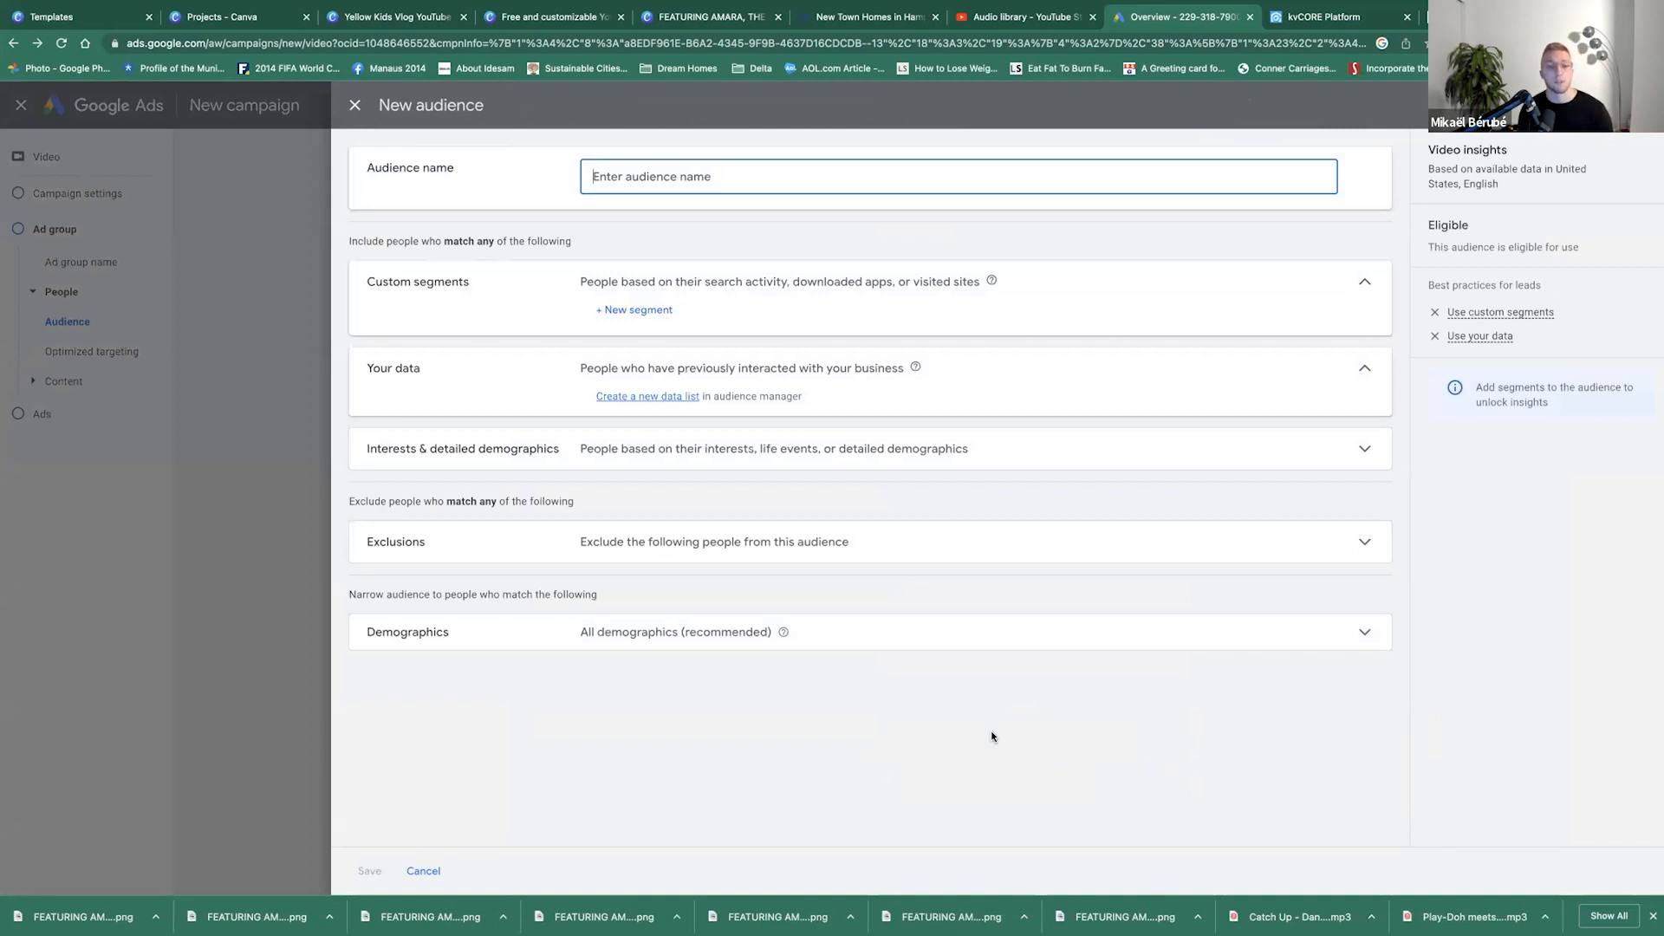
left_click(1004, 457)
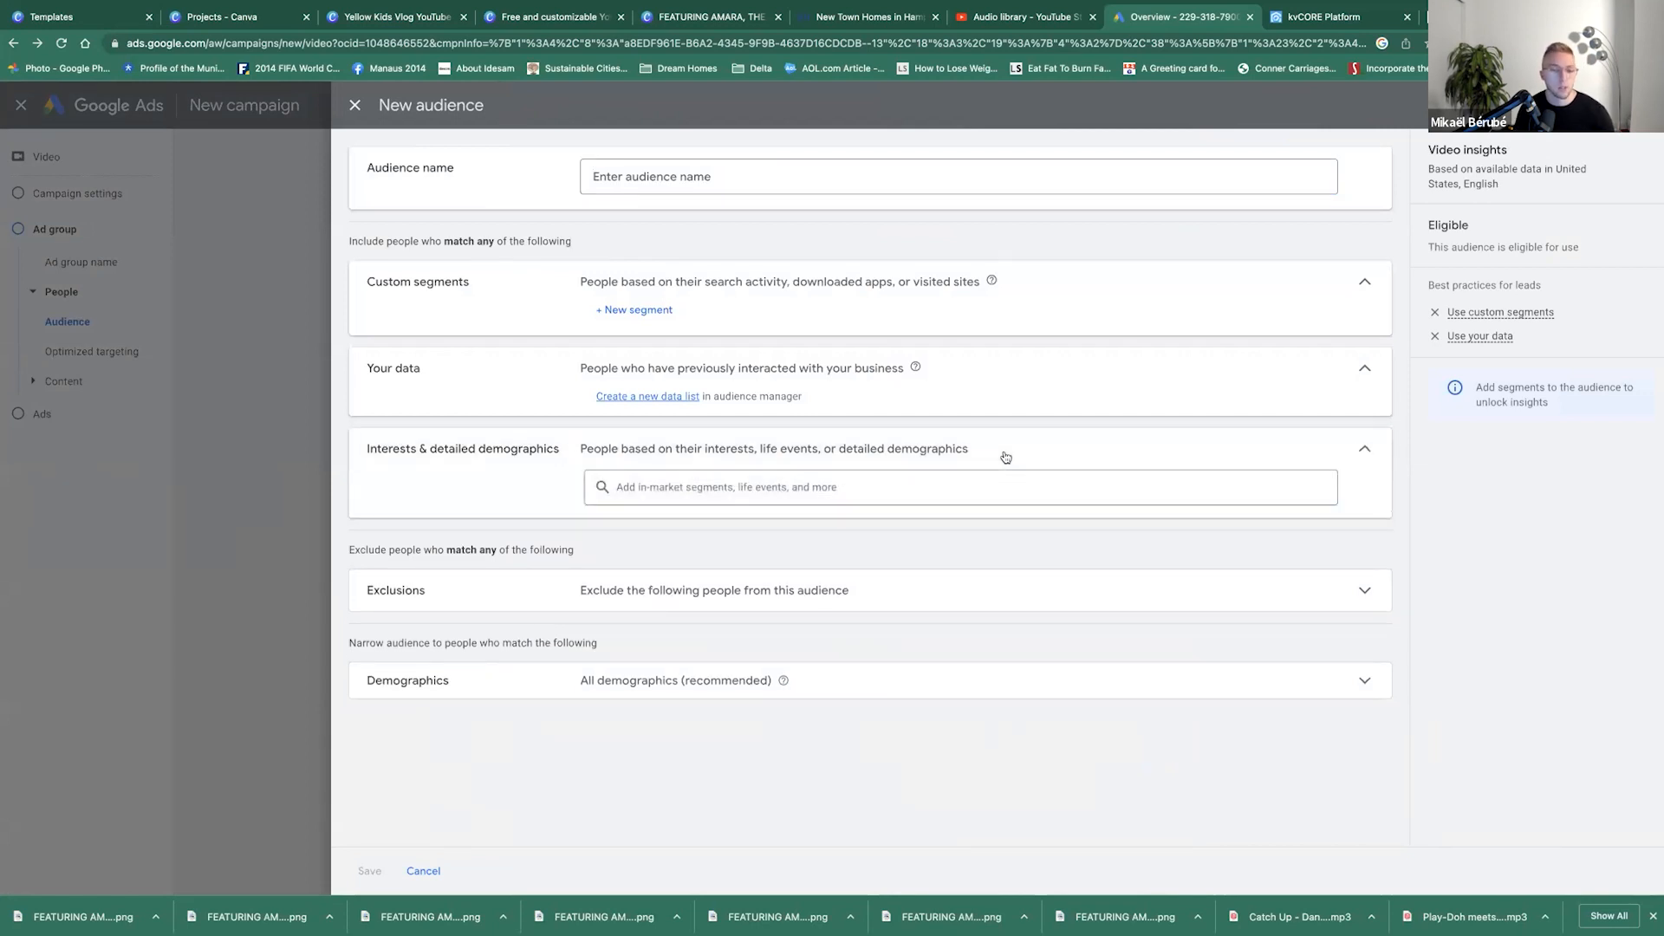
left_click(673, 487)
type("H")
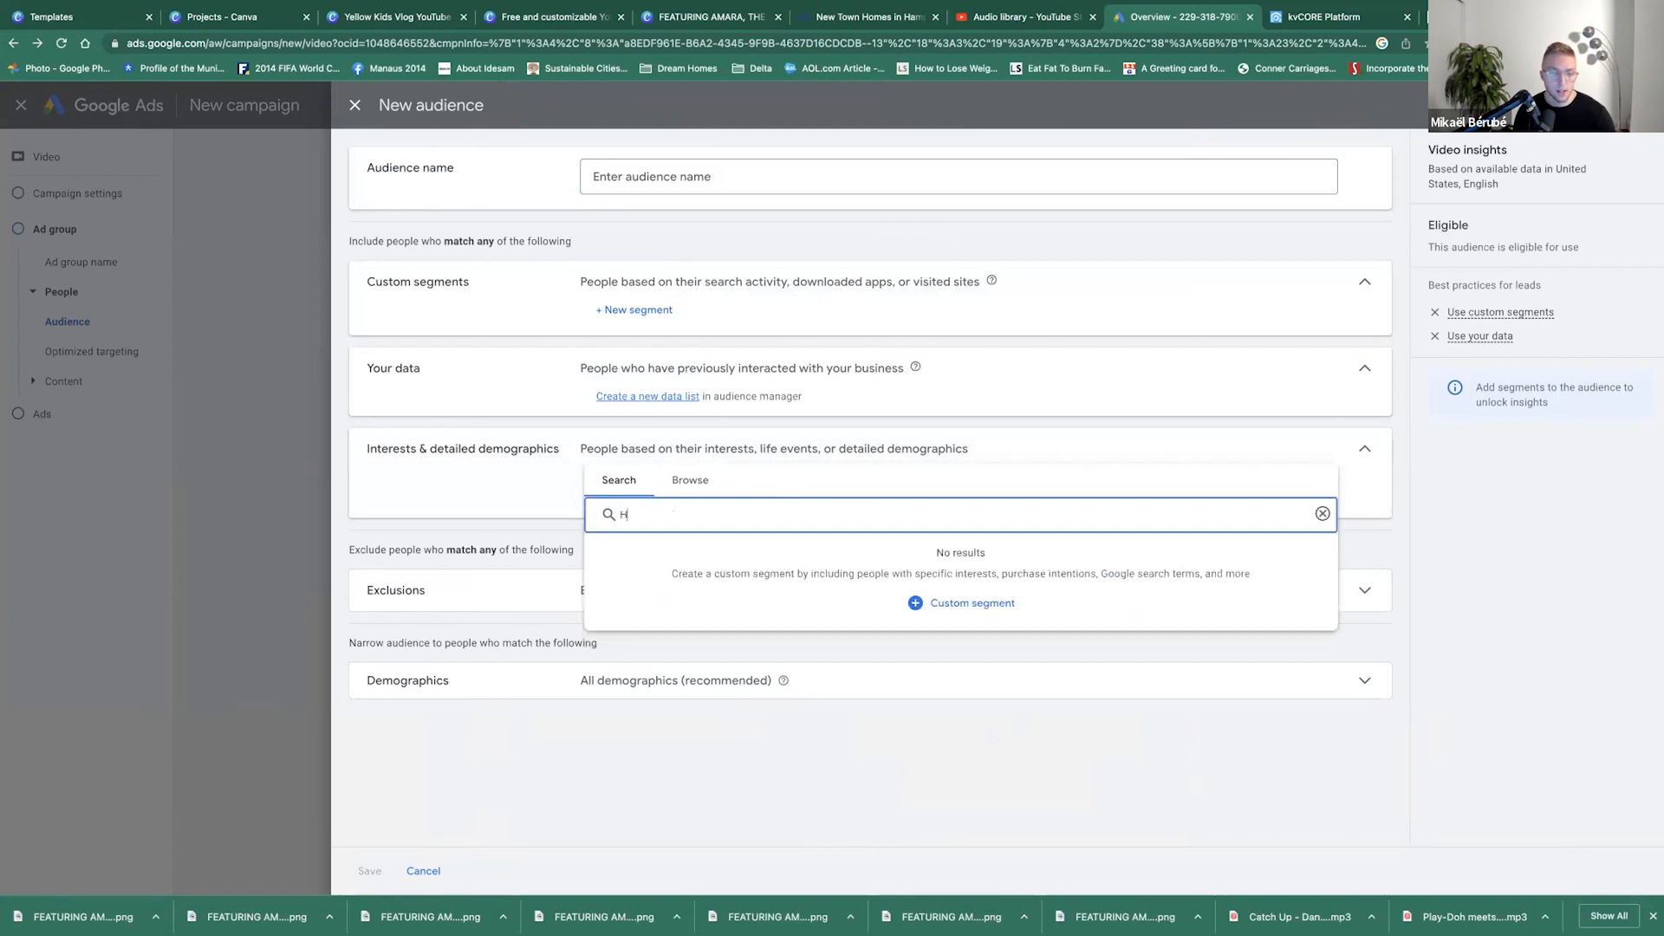
type("omeowners")
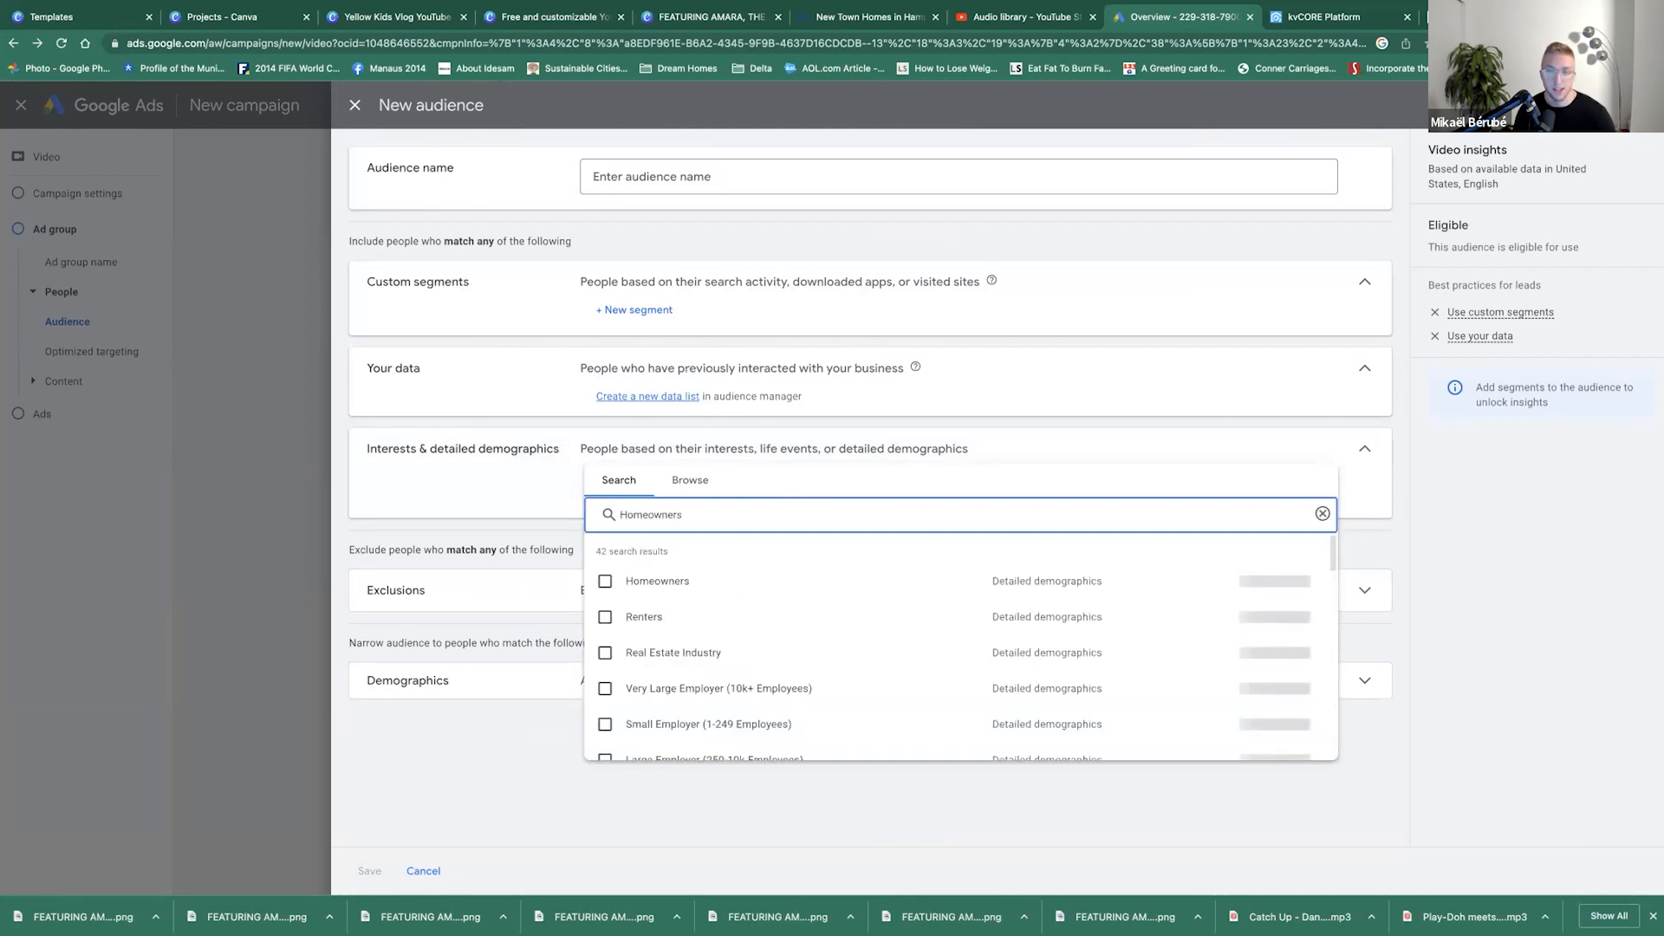
left_click(606, 585)
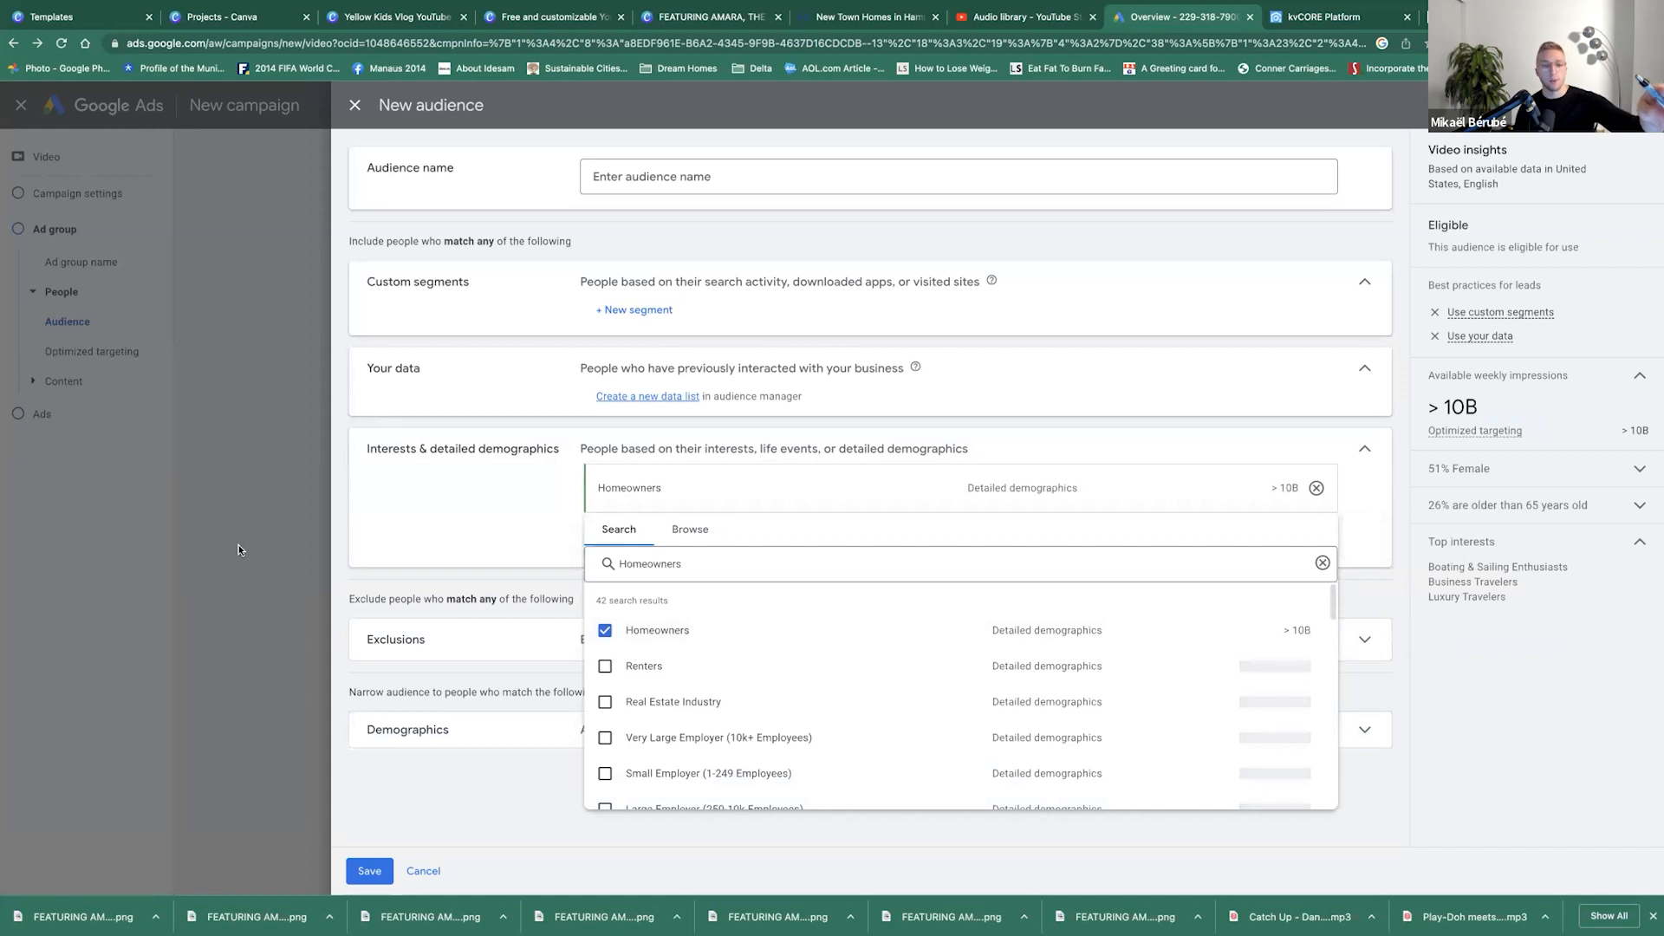
Name the audience "Gwinnett and Dekalb Homeowners" and save it to the ad group.
left_click(642, 179)
type("Gwinnett and Dekalb Homeowners")
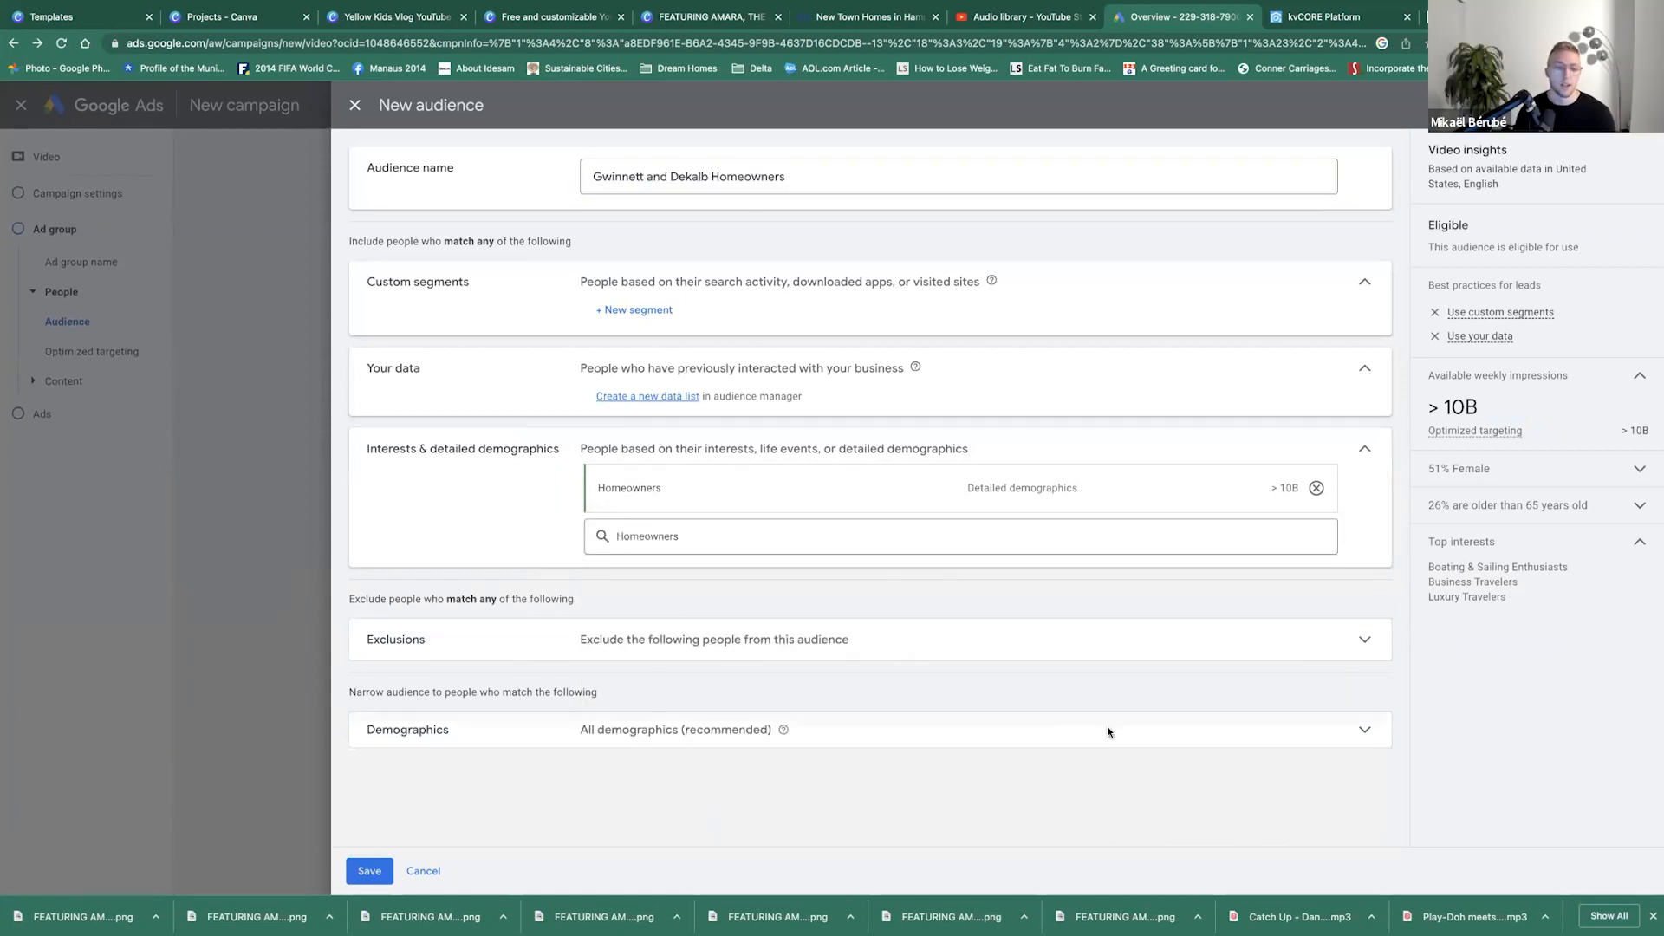
left_click(378, 870)
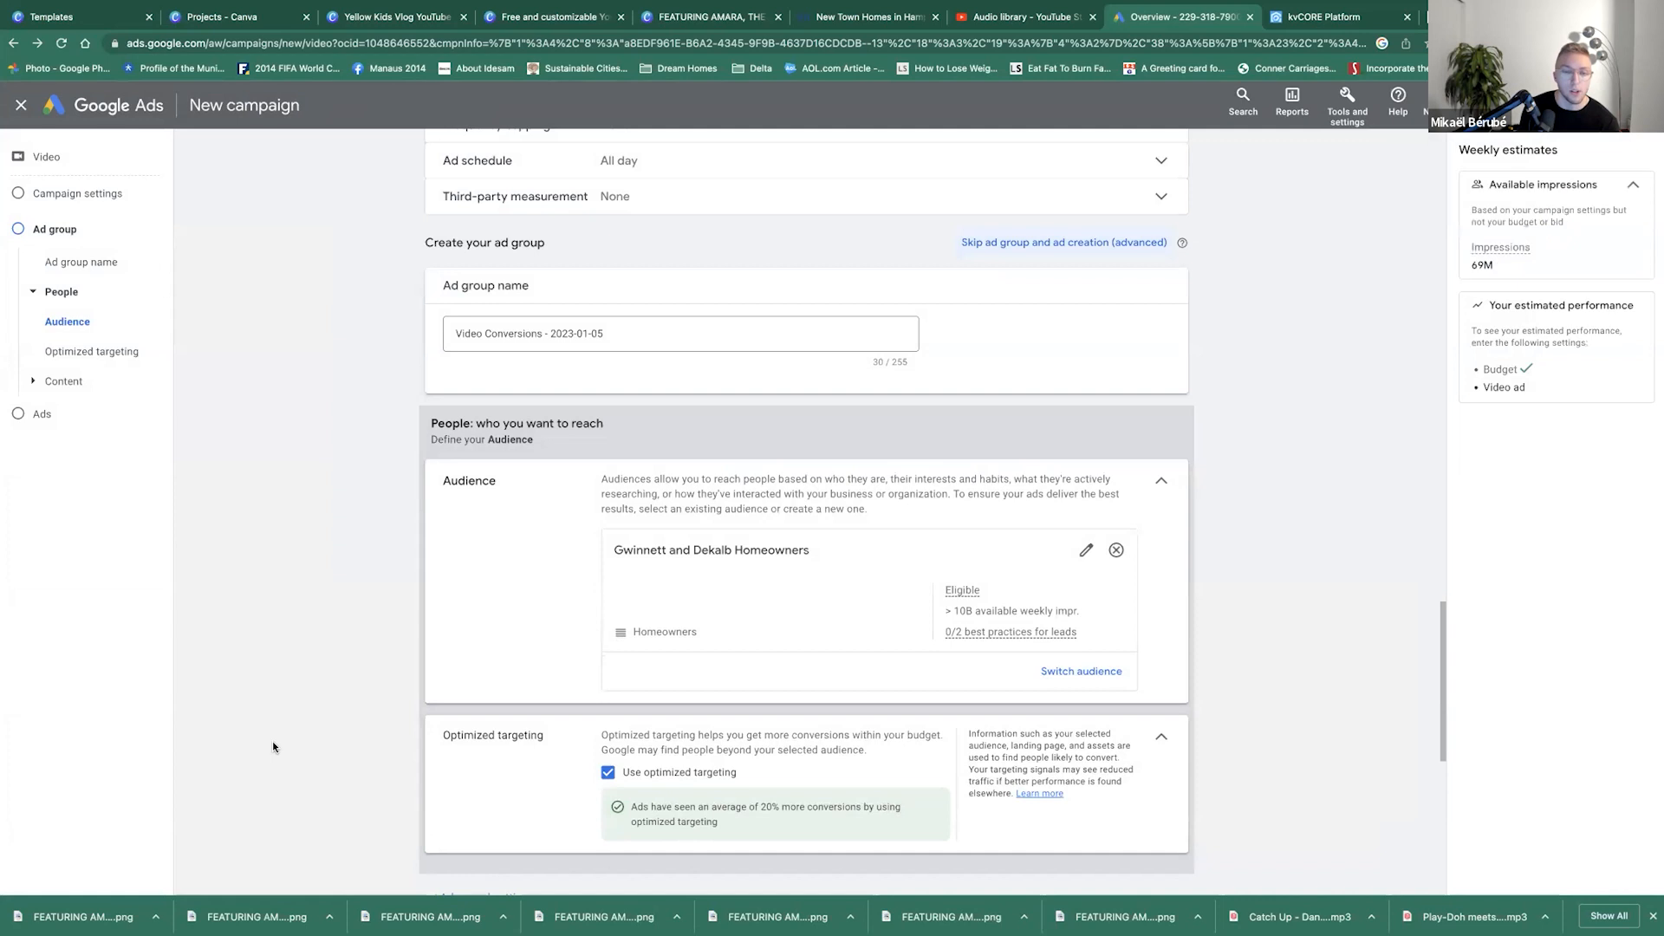
Turn off optimized targeting for the ad group and go to the video ad creation section.
left_click(607, 772)
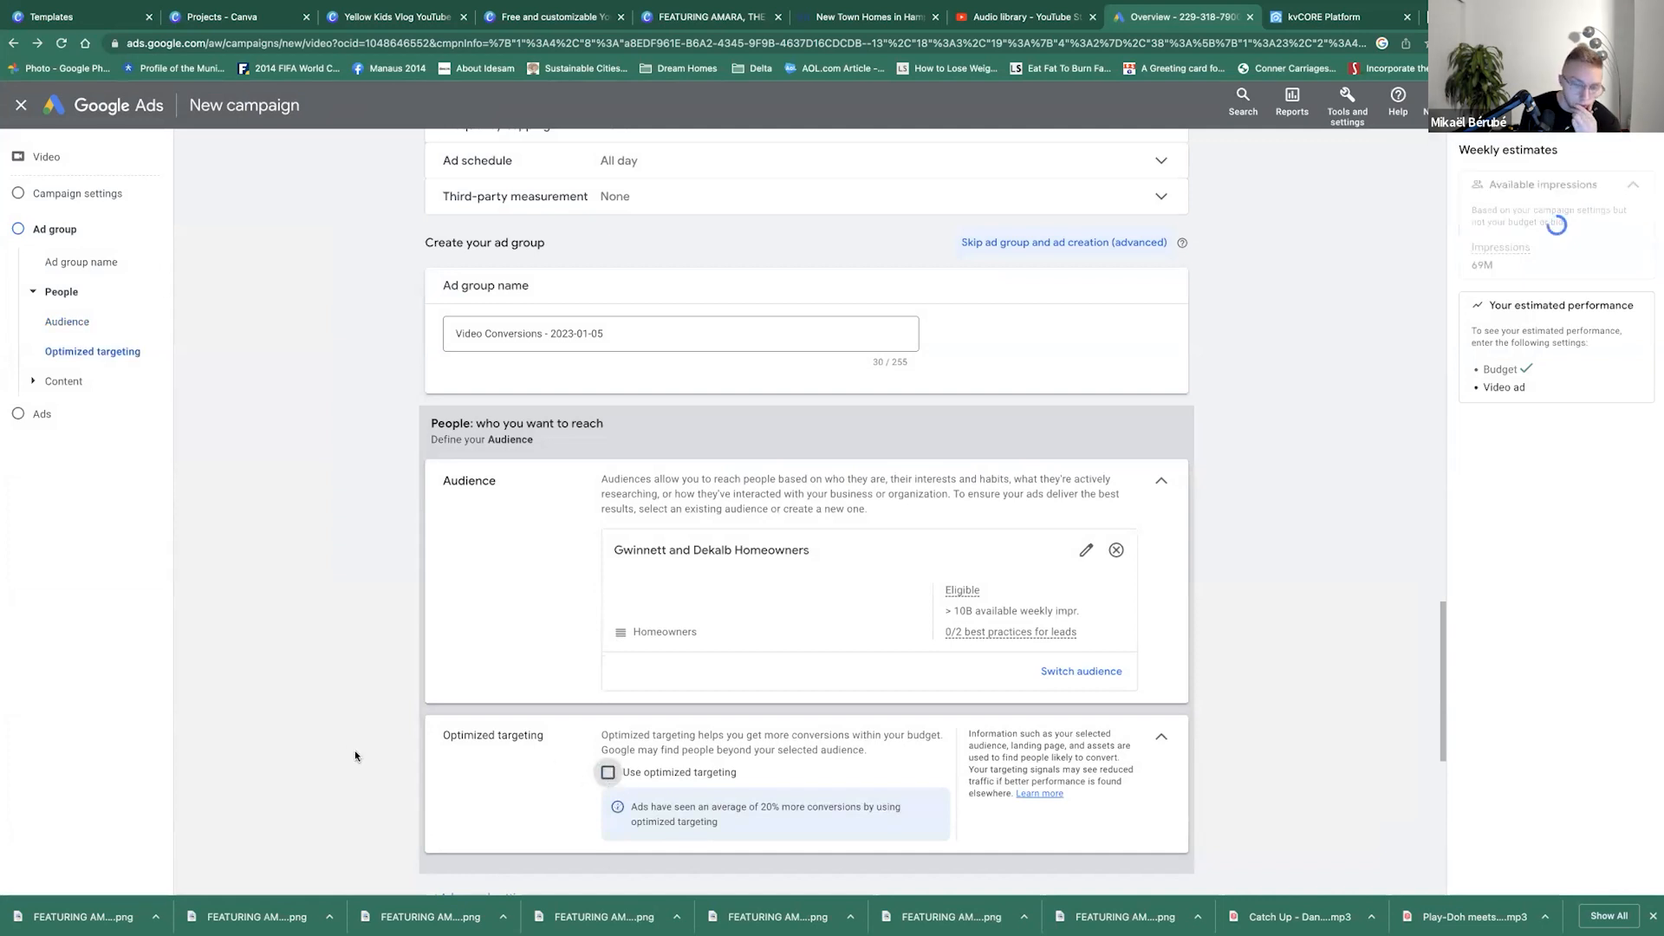
scroll(354, 756, "down", 5)
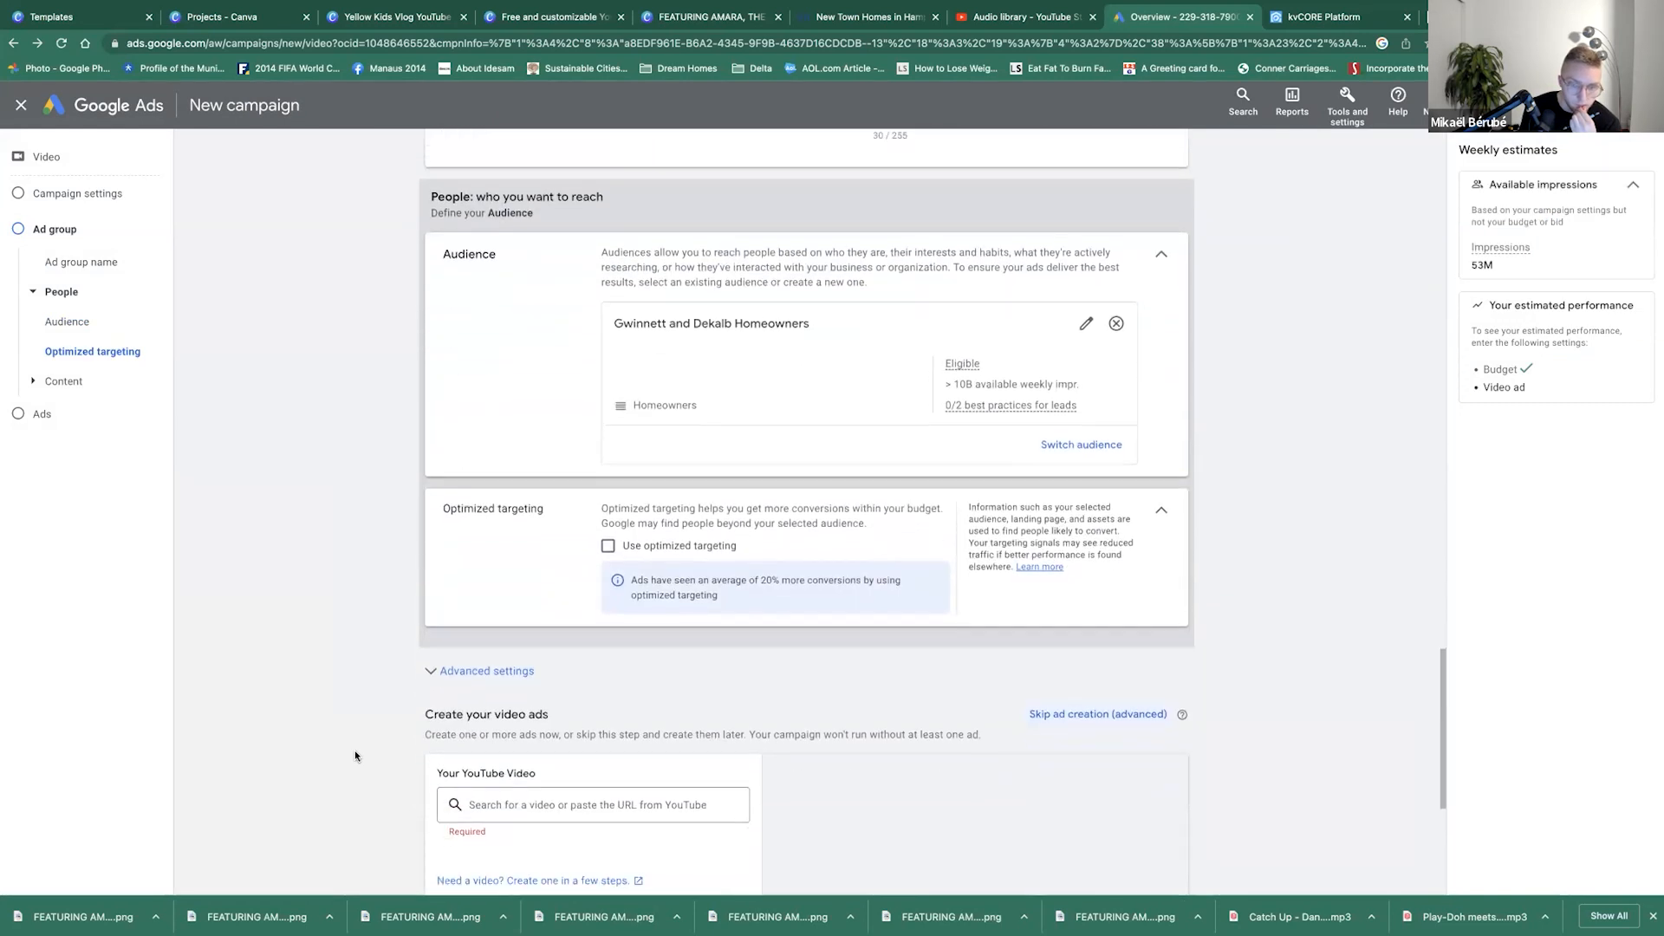
scroll(355, 756, "down", 1)
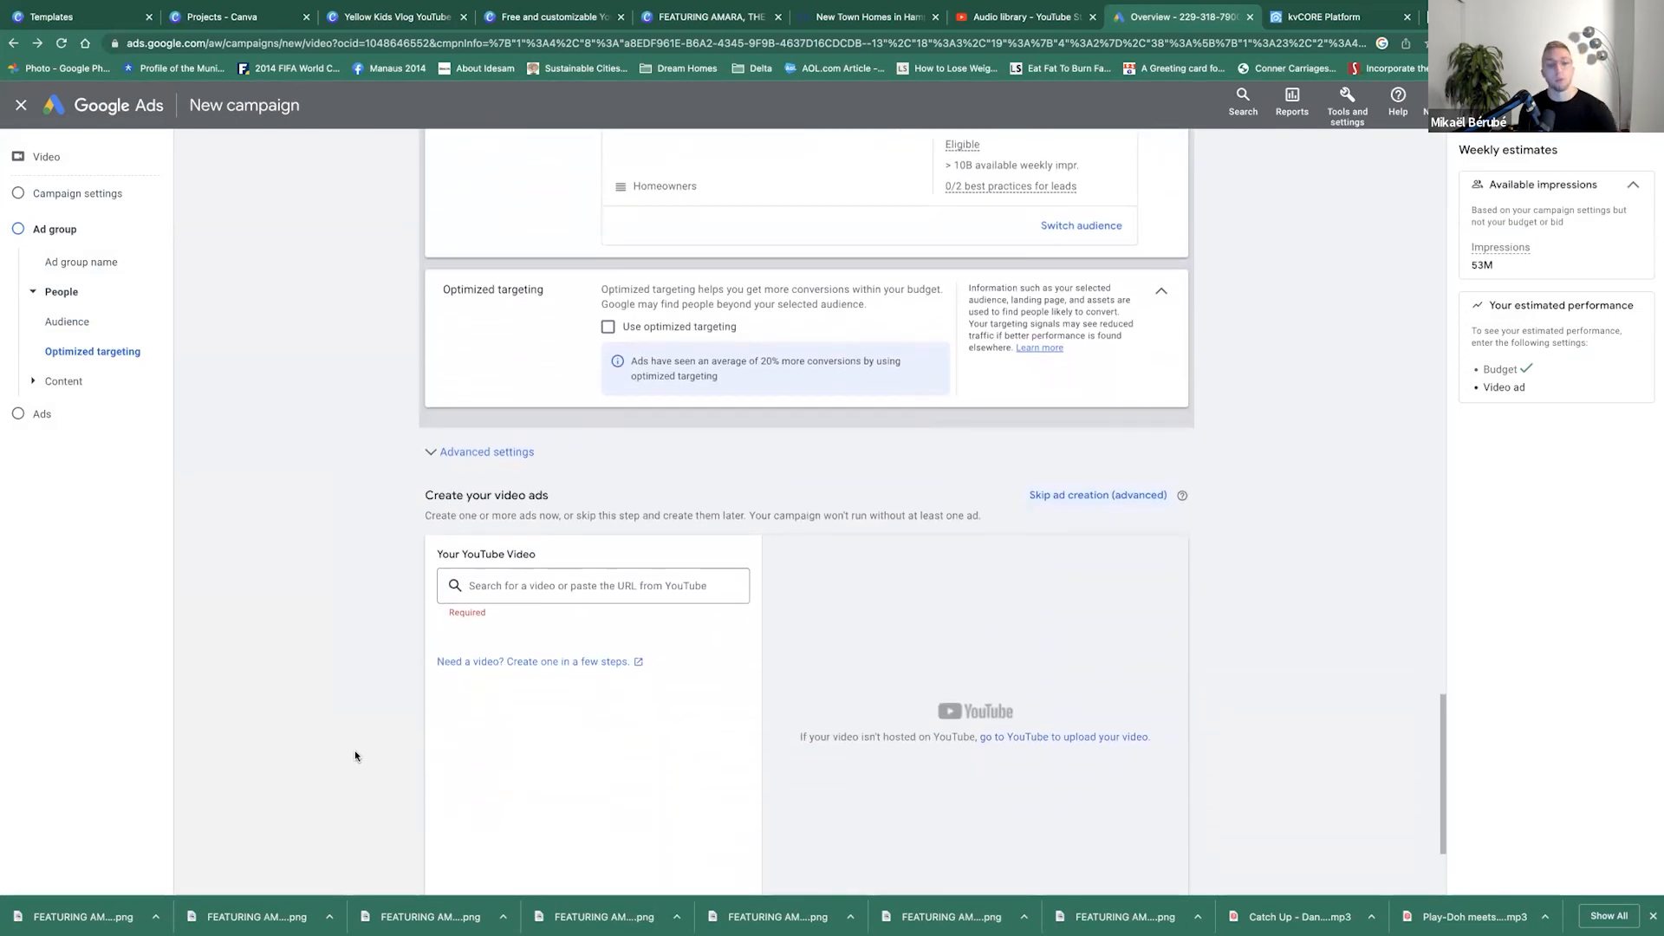
scroll(355, 756, "down", 1)
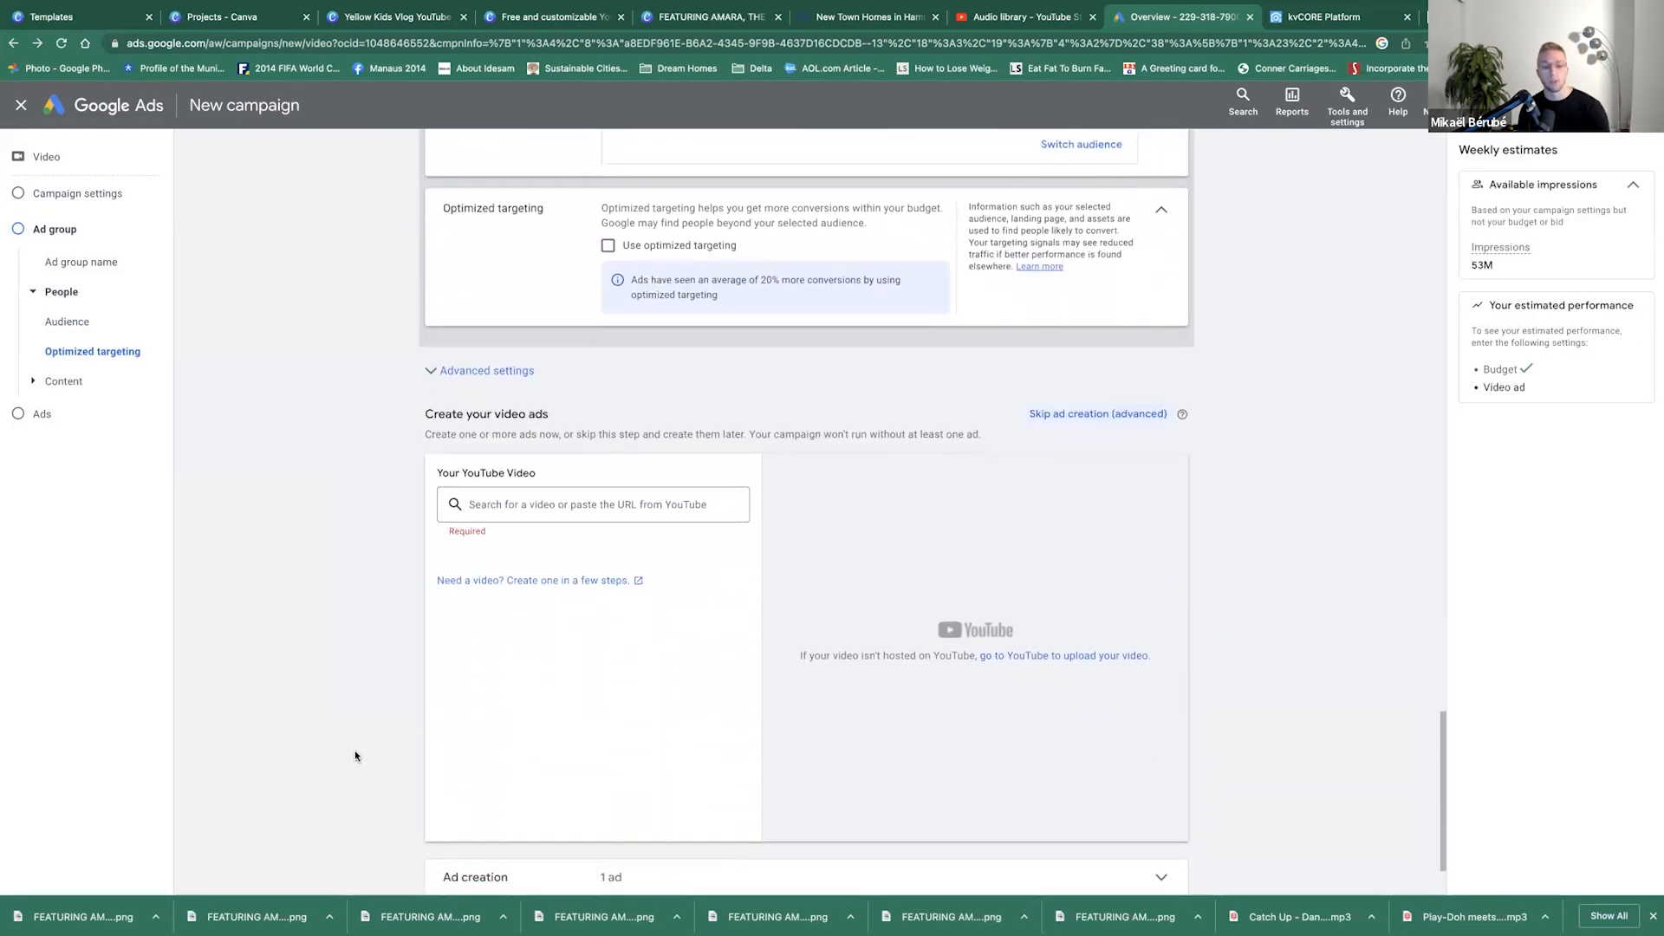